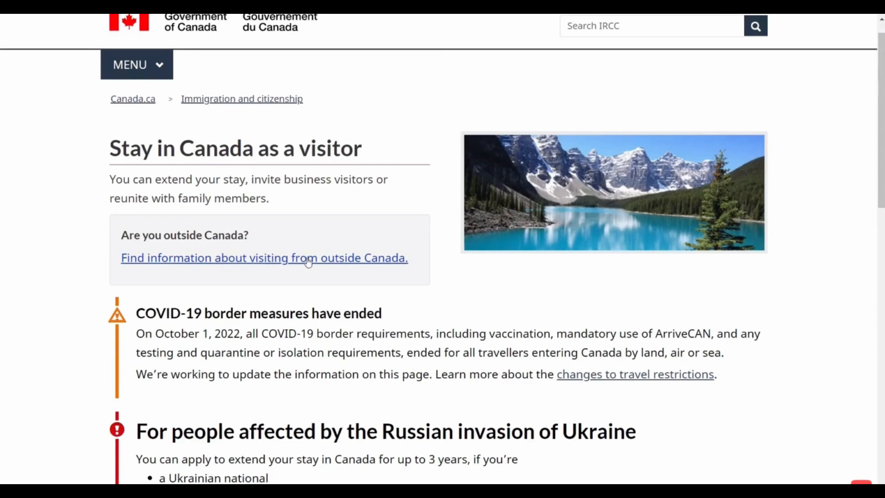
- Go to the information on visiting from outside Canada and open the visitor visa application guide
click(368, 260)
scroll(369, 295, down, 7)
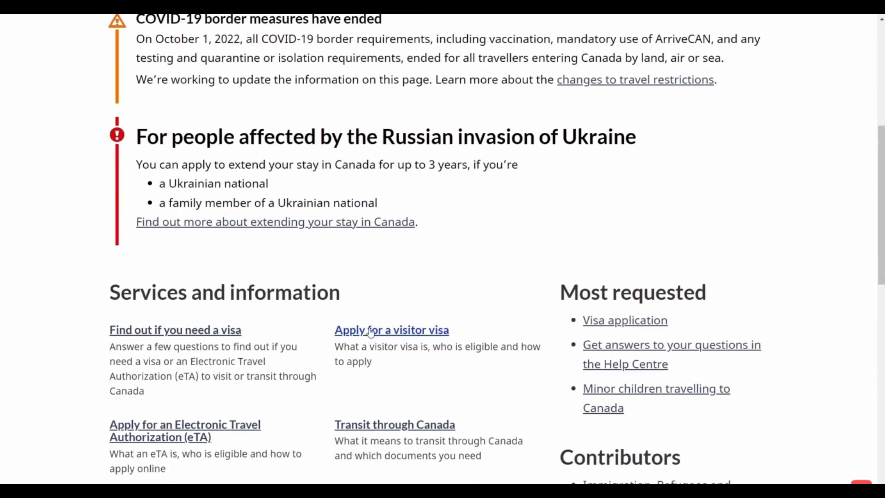
click(371, 330)
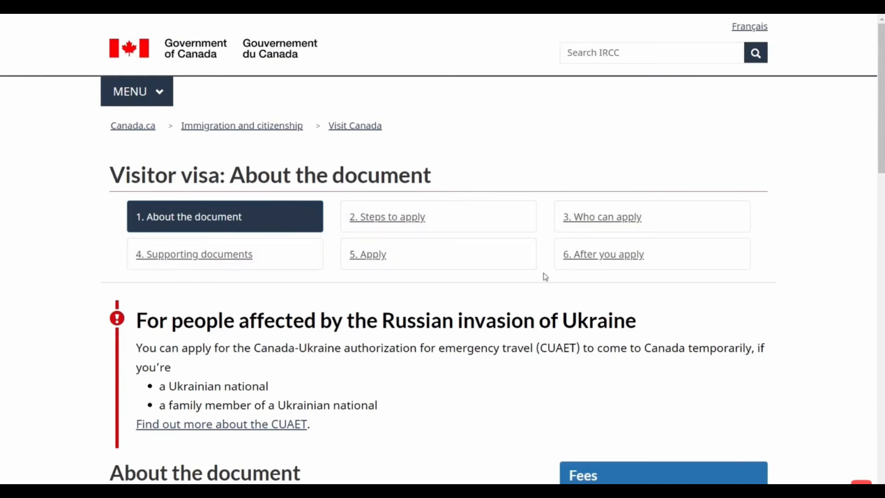
- Open the visitor visa's supporting documents section and set the reason for visiting Canada to "To visit as a tourist"
scroll(425, 325, down, 1)
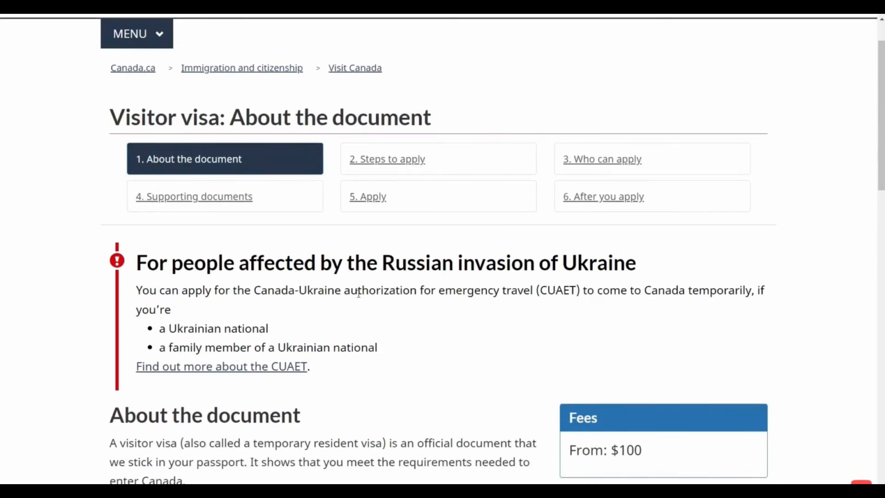
click(196, 205)
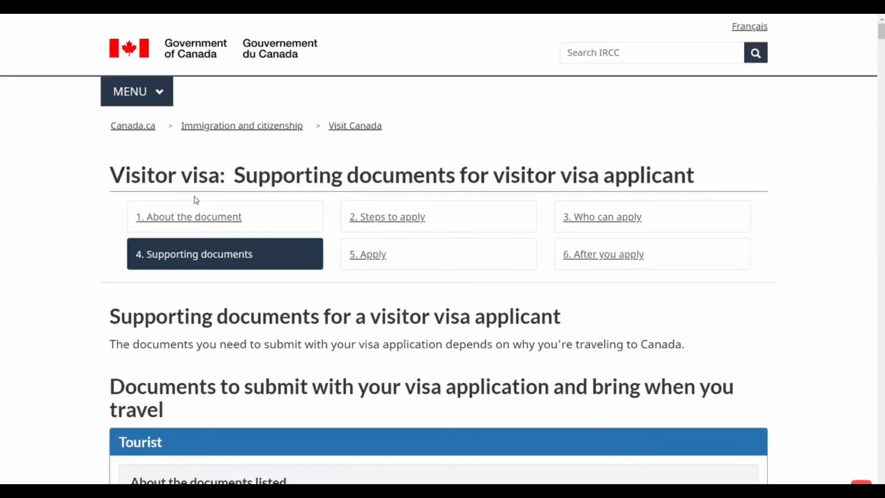
scroll(171, 278, down, 3)
click(169, 228)
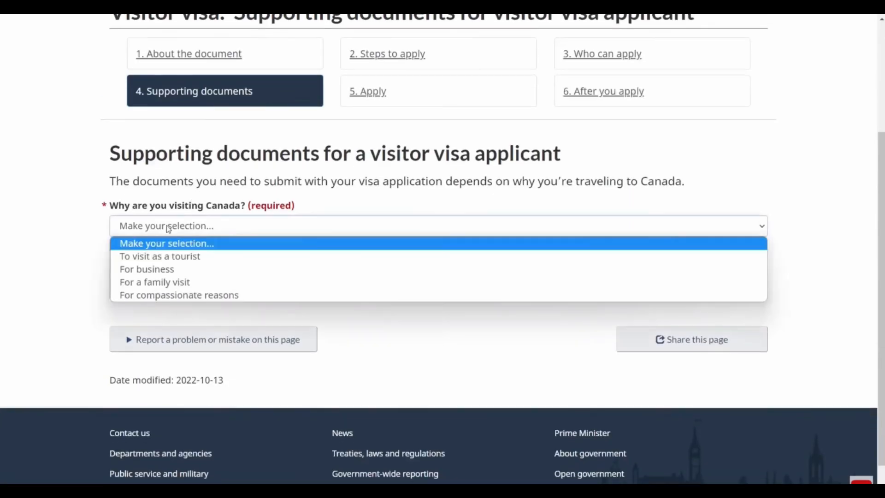
click(159, 257)
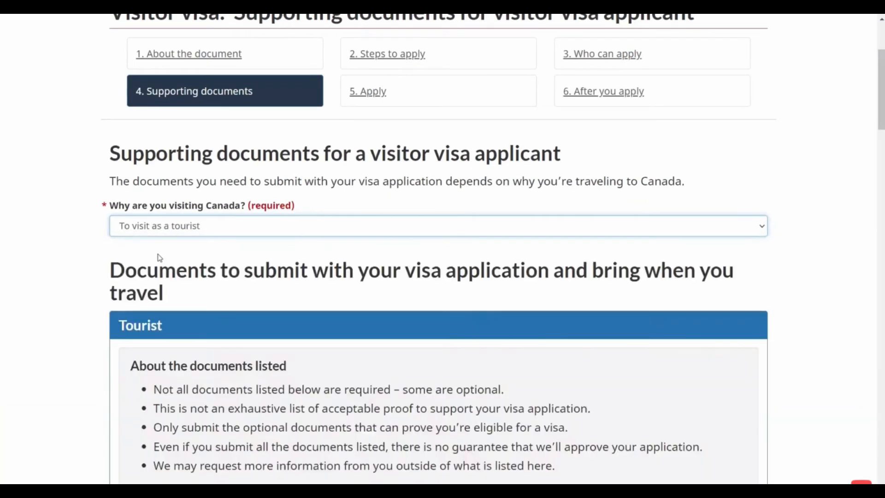
- Review the tourist document table for which documents are required or optional and what details each must include
scroll(335, 371, down, 10)
scroll(347, 415, down, 20)
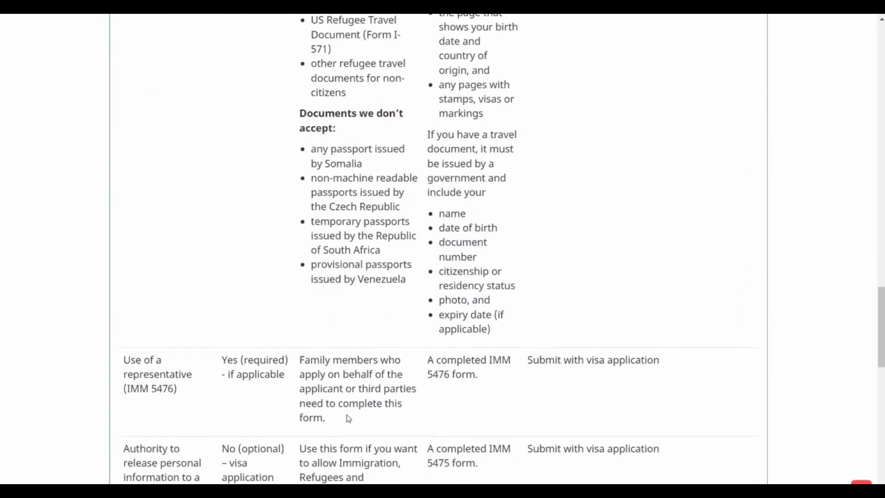
scroll(348, 419, down, 9)
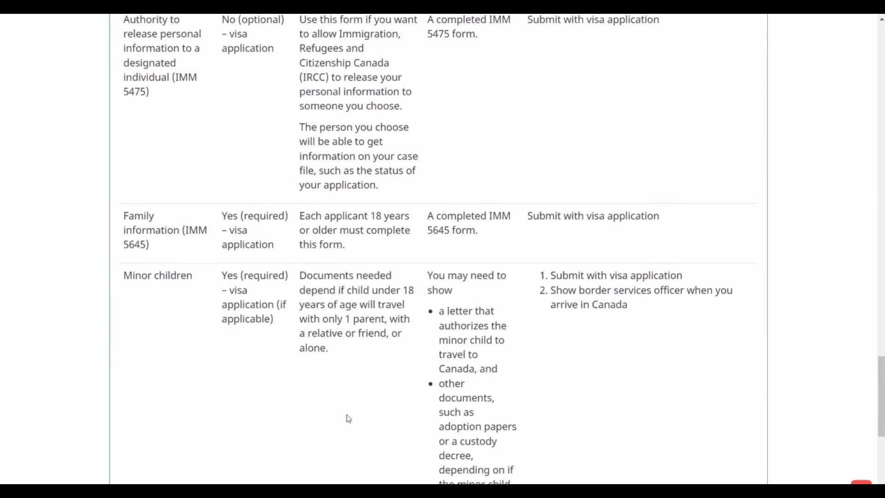
scroll(348, 419, up, 10)
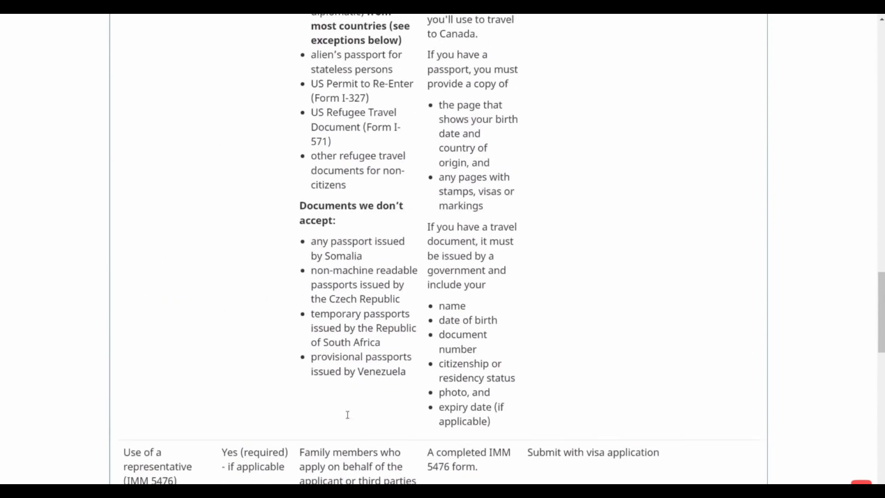
scroll(348, 419, up, 14)
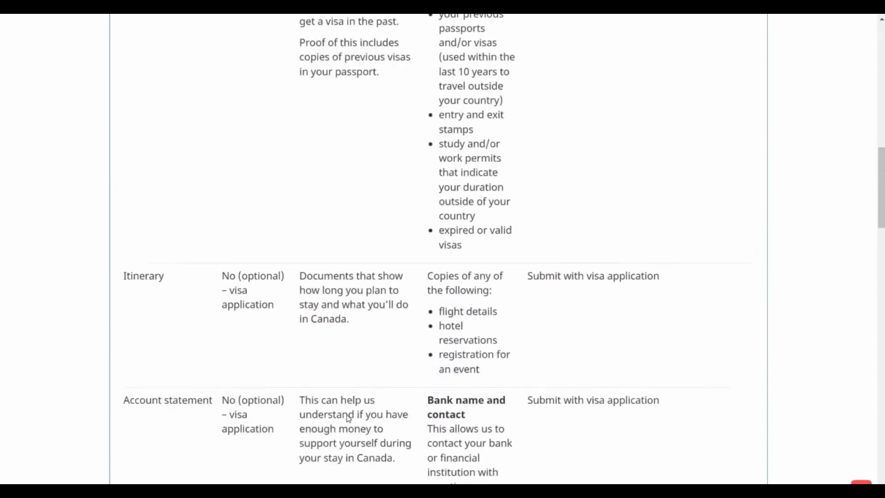
scroll(348, 419, up, 9)
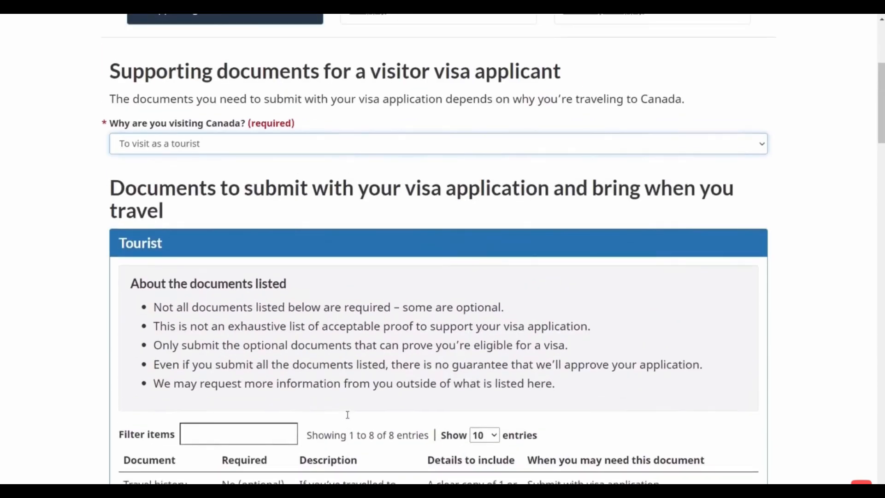
scroll(349, 419, up, 5)
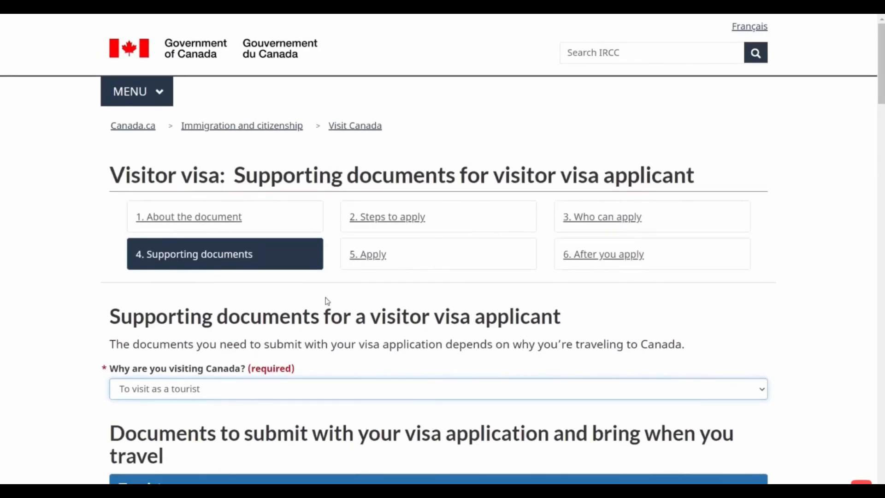
- In the Apply section, choose "To unite with a family member" as the reason for applying and get the instructions
click(366, 258)
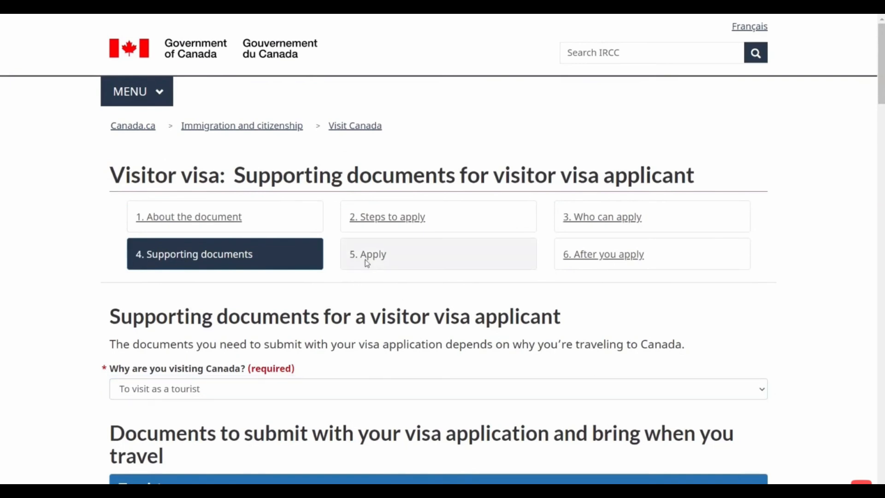
scroll(358, 360, down, 8)
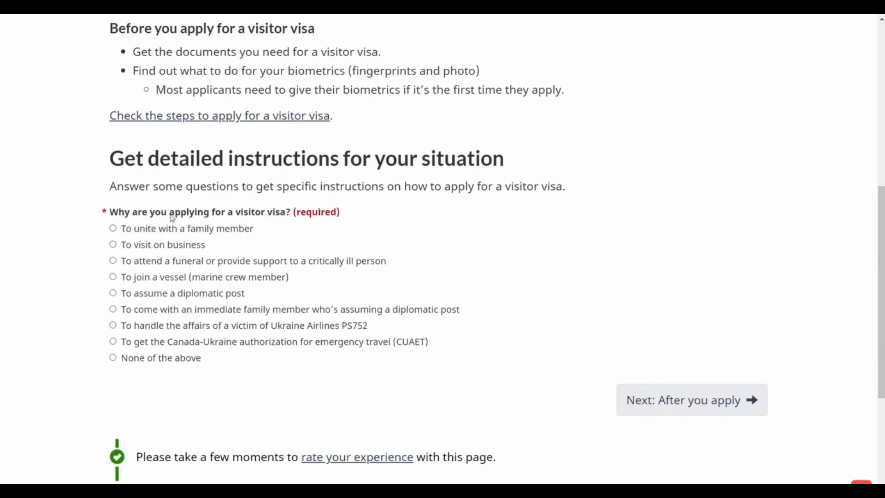
click(114, 228)
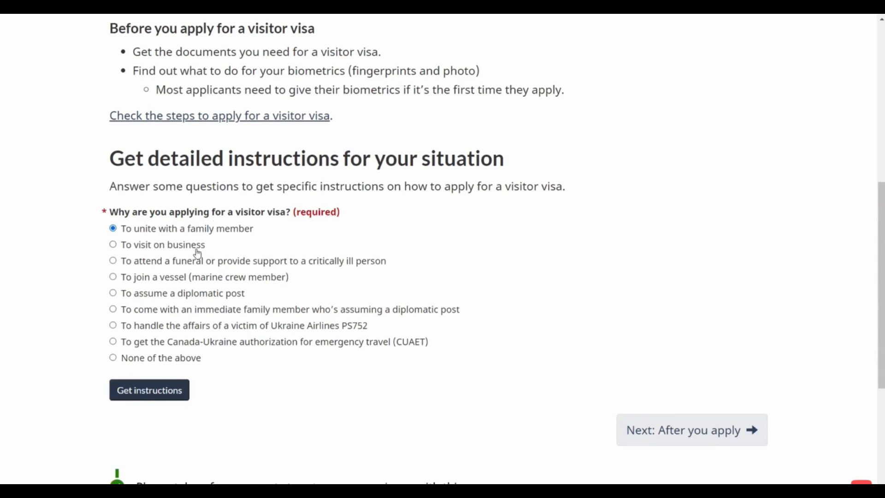
click(156, 390)
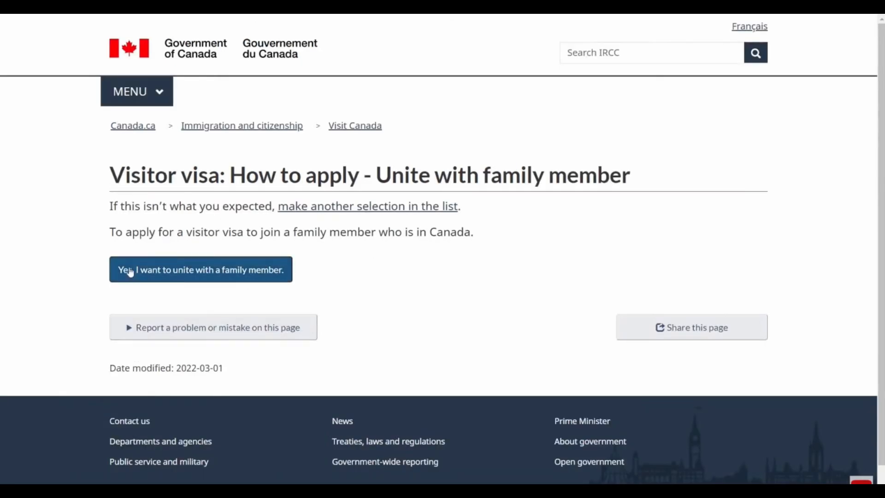
- Confirm the wish to unite with a family member and open the guide to applying through the IRCC Portal
click(233, 281)
scroll(312, 329, down, 2)
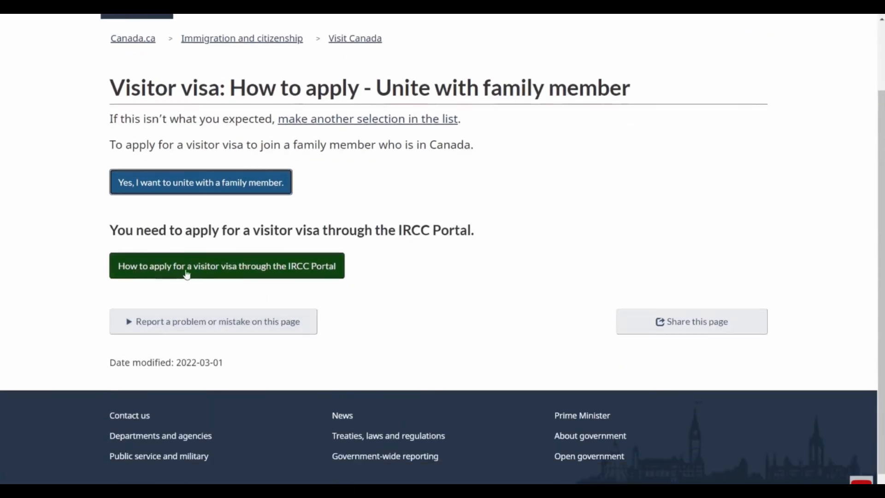
click(234, 267)
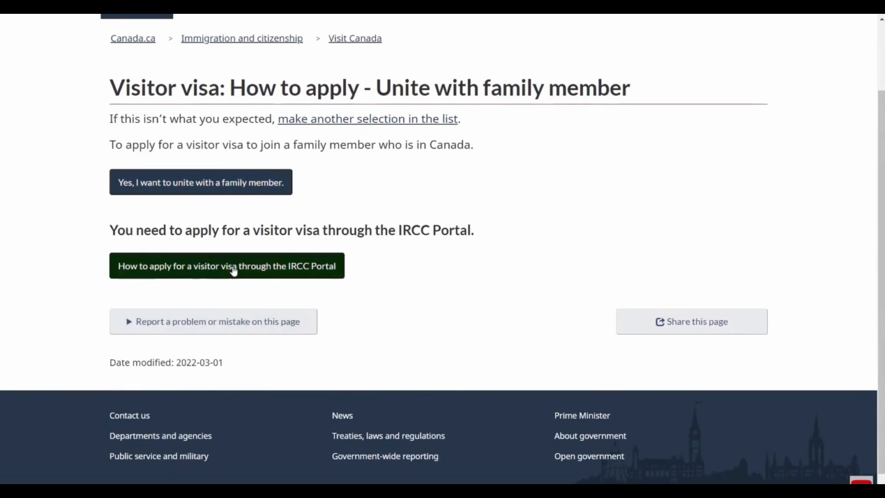
- Start the IRCC Portal account sign-up for a visitor visa on behalf of someone else with no application in process
scroll(309, 329, down, 3)
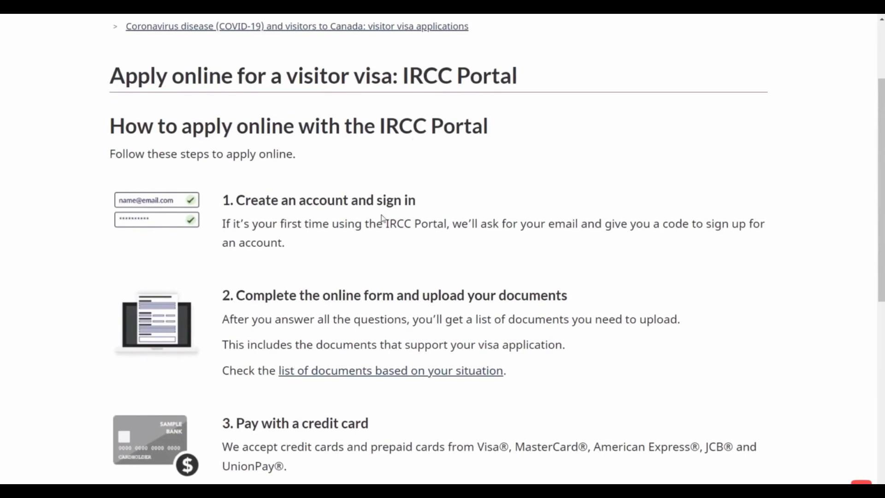
scroll(382, 218, down, 6)
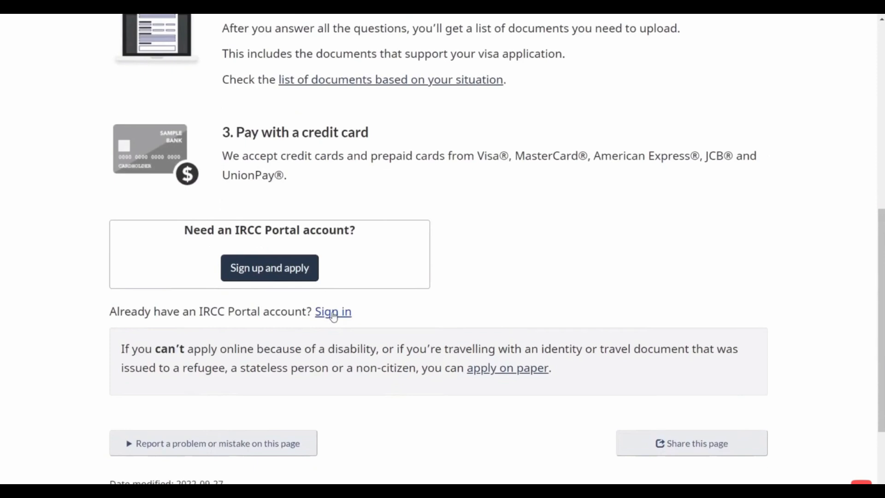
click(264, 270)
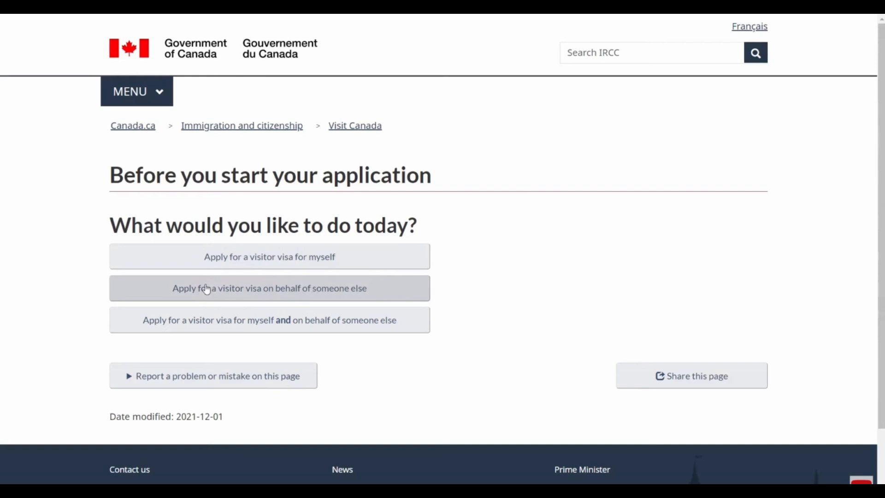
click(243, 295)
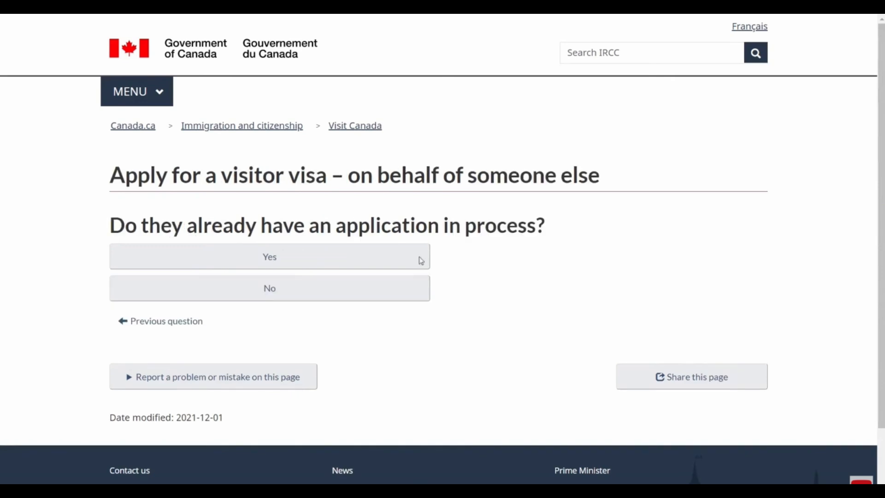
click(269, 292)
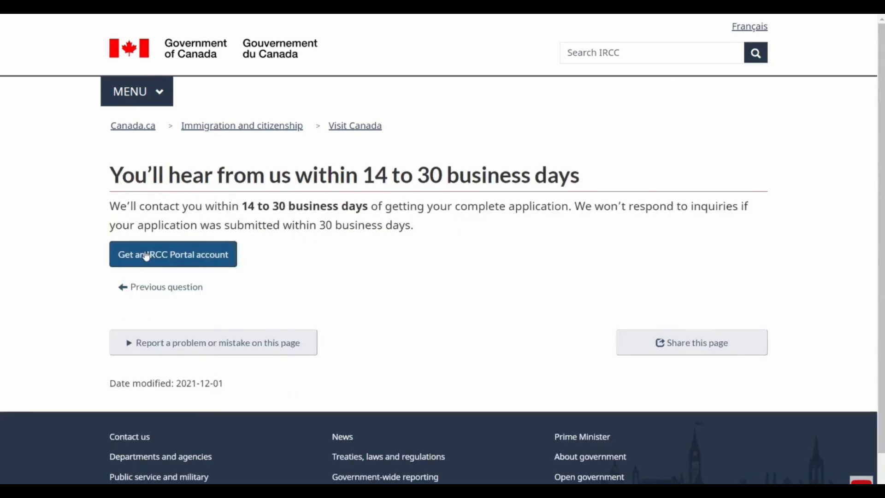
click(147, 256)
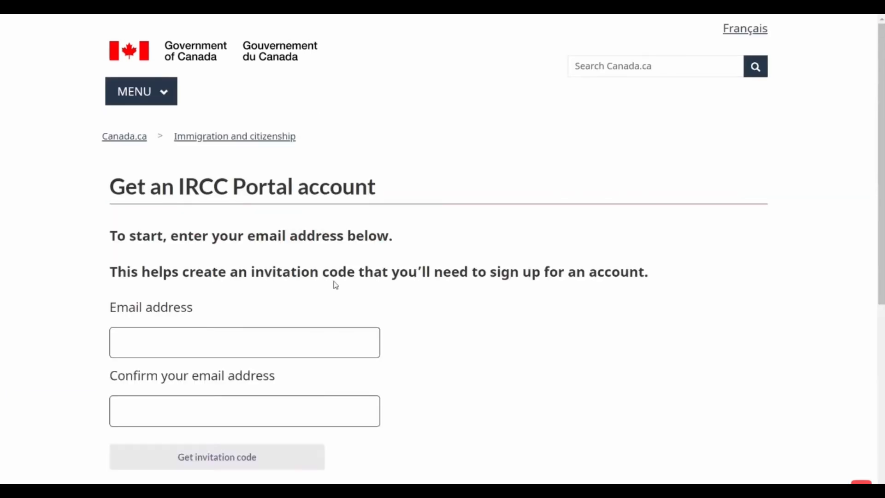
- Enter and confirm the applicant's email address and request an IRCC Portal invitation code
scroll(334, 283, down, 3)
scroll(334, 282, up, 1)
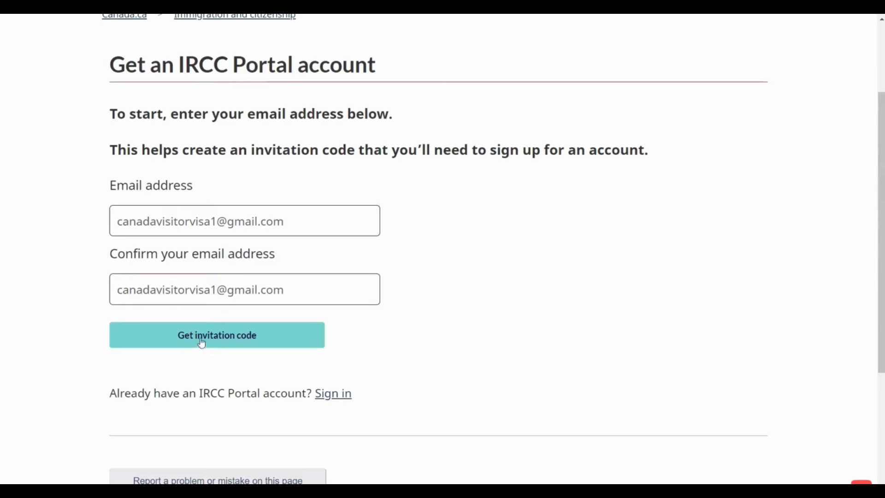
click(209, 220)
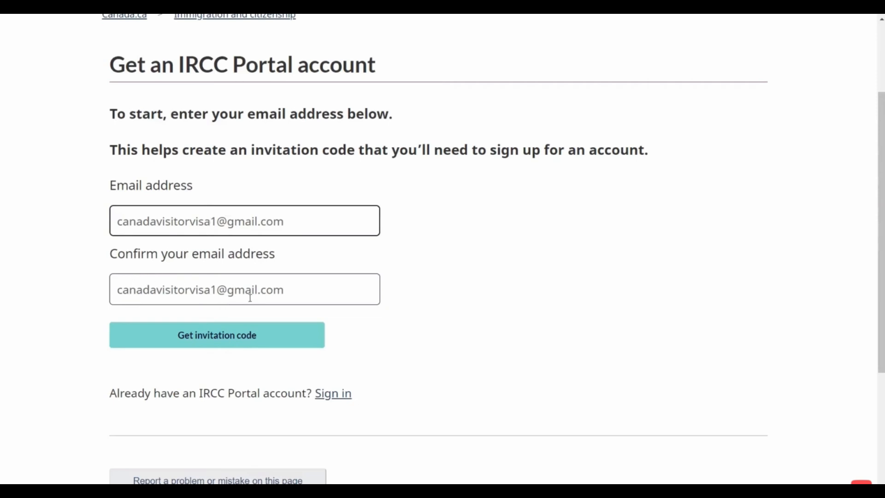
click(219, 346)
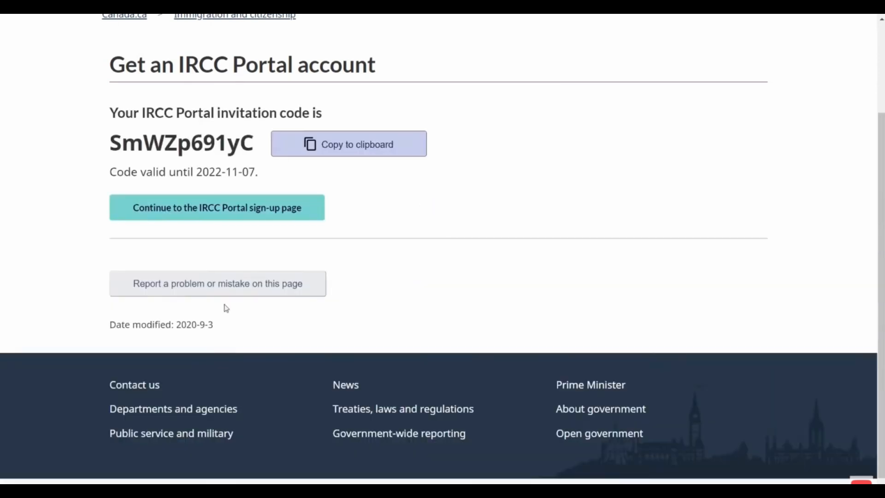
- Copy the invitation code, continue to the sign-up page and paste the code as the invite code
click(336, 150)
click(202, 211)
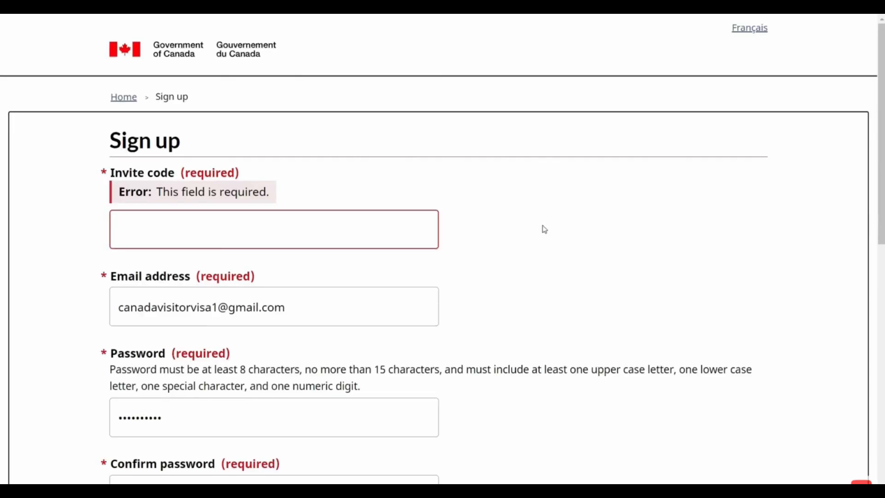
click(325, 225)
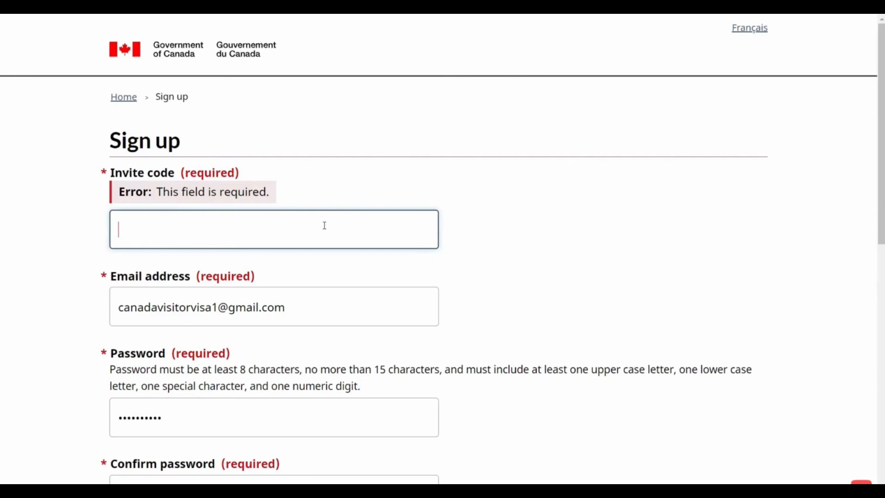
key(ctrl+v)
- Check the remaining account details on the sign-up form and submit it
scroll(276, 296, down, 1)
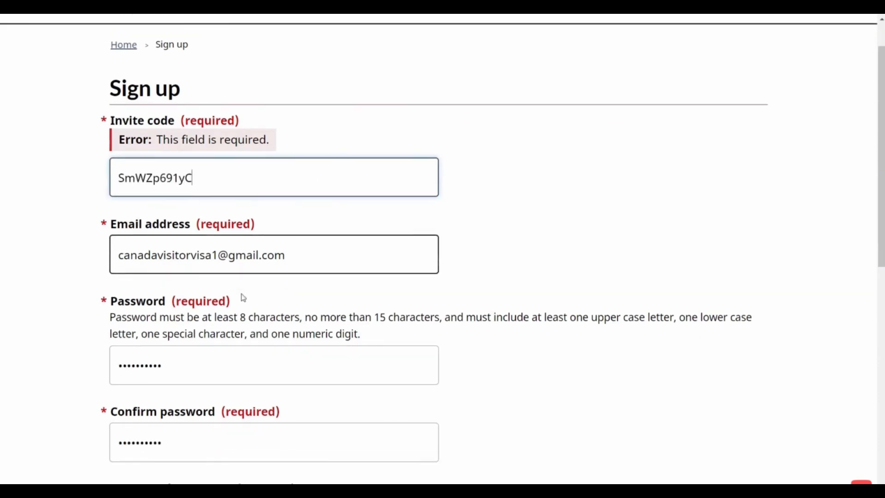
scroll(224, 297, down, 8)
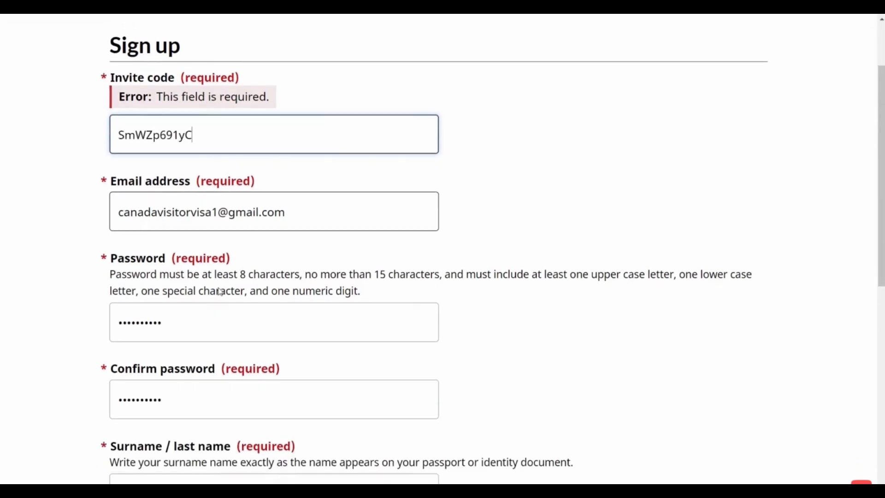
click(228, 353)
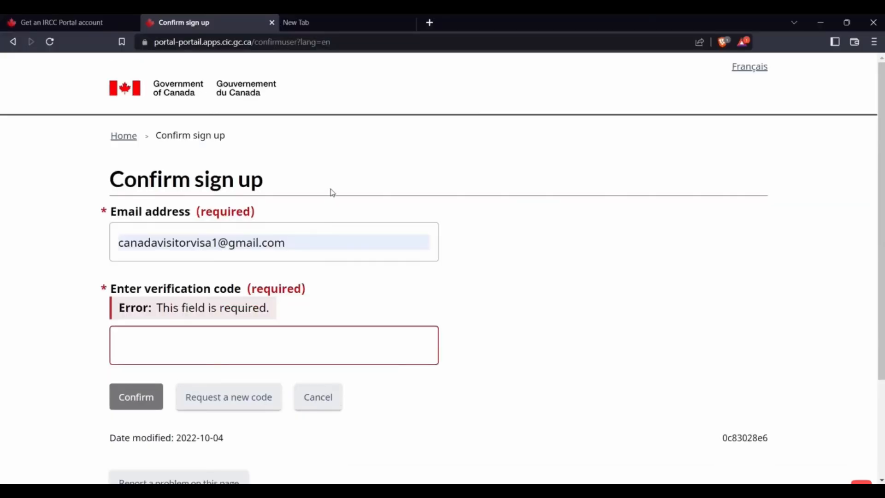
- Switch to Gmail at gmail.com and open the IRCC Portal "Next steps" email containing the verification code
click(359, 17)
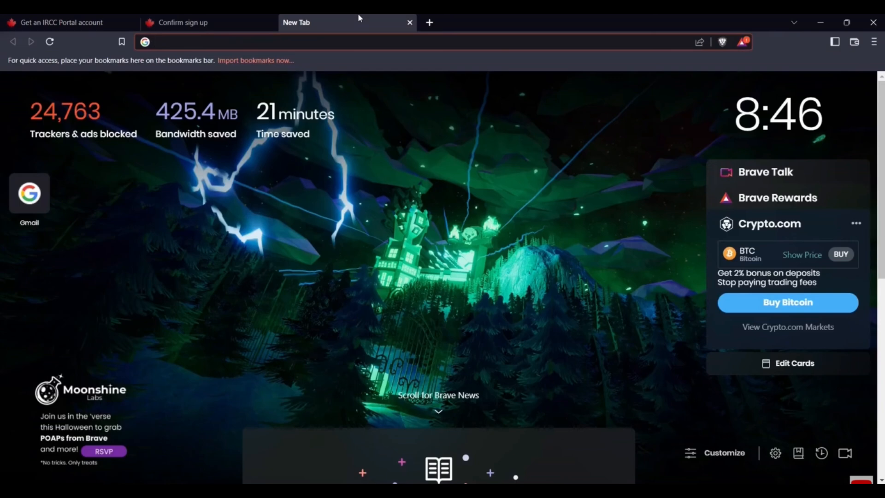
text(gmail.com)
key(Return)
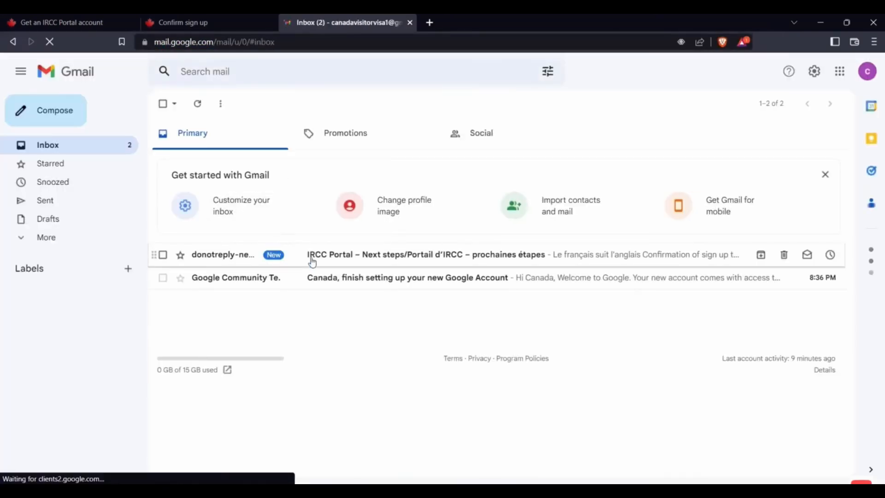
click(312, 262)
scroll(306, 241, down, 2)
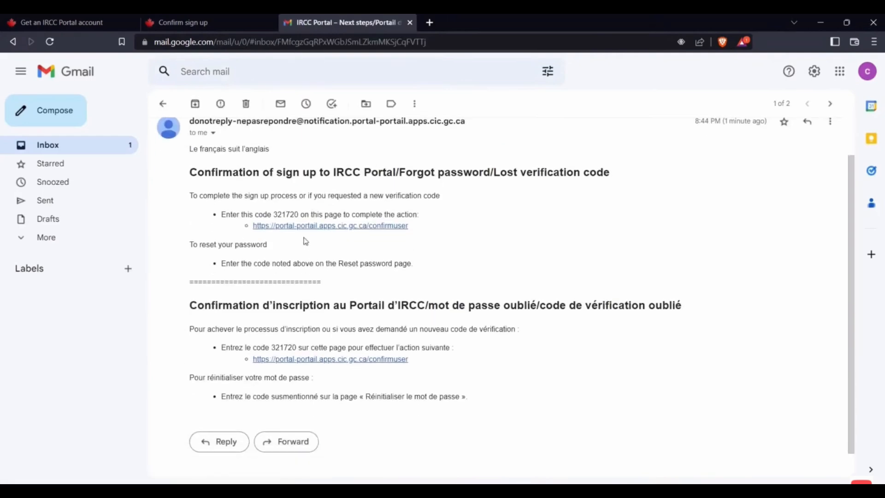
- Copy the verification code from the email, enter it on the Confirm sign up page and confirm the sign-up
double_click(286, 214)
click(201, 24)
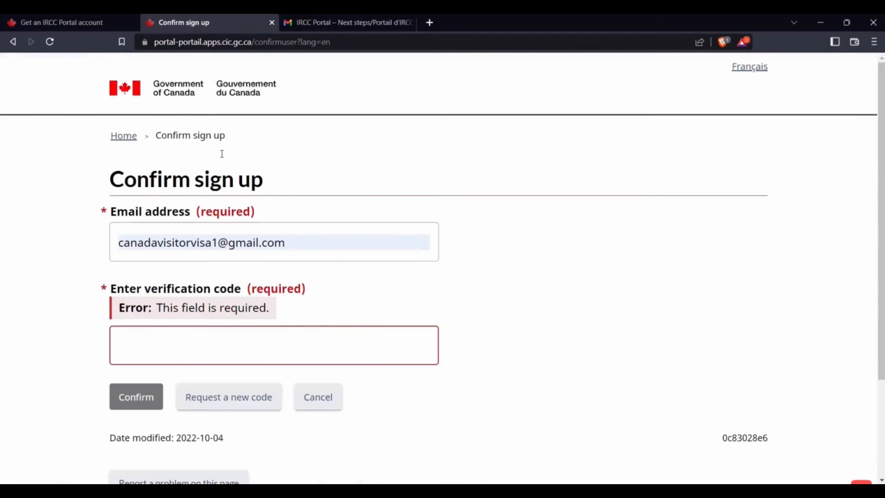
click(195, 342)
key(ctrl+v)
click(146, 399)
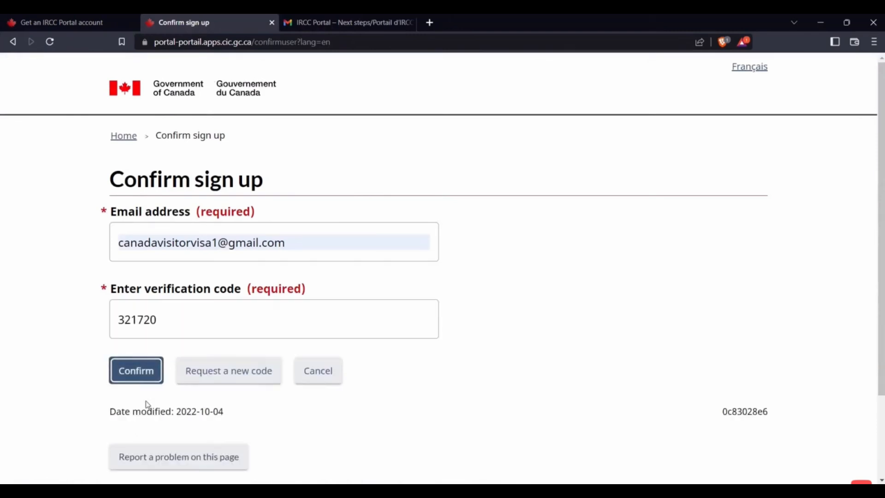
click(136, 369)
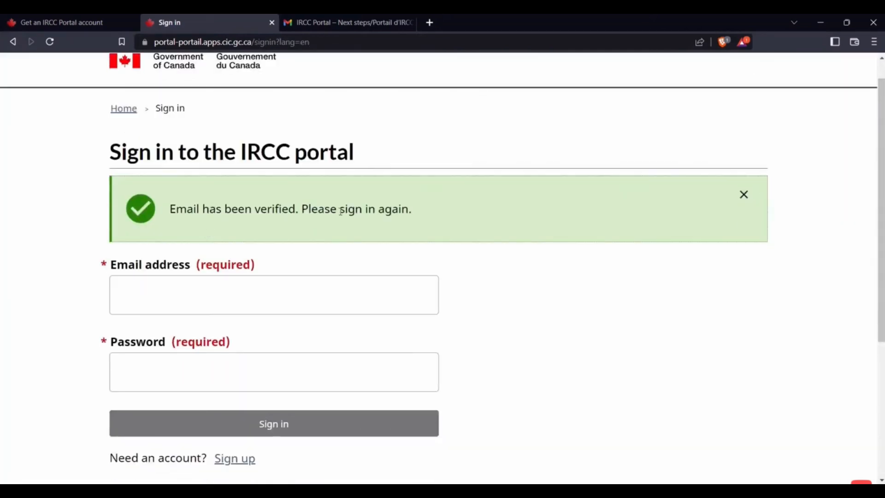
- Sign in to the IRCC portal with the account email address and password and accept the terms and conditions
click(273, 295)
click(251, 322)
click(199, 369)
text(••••••)
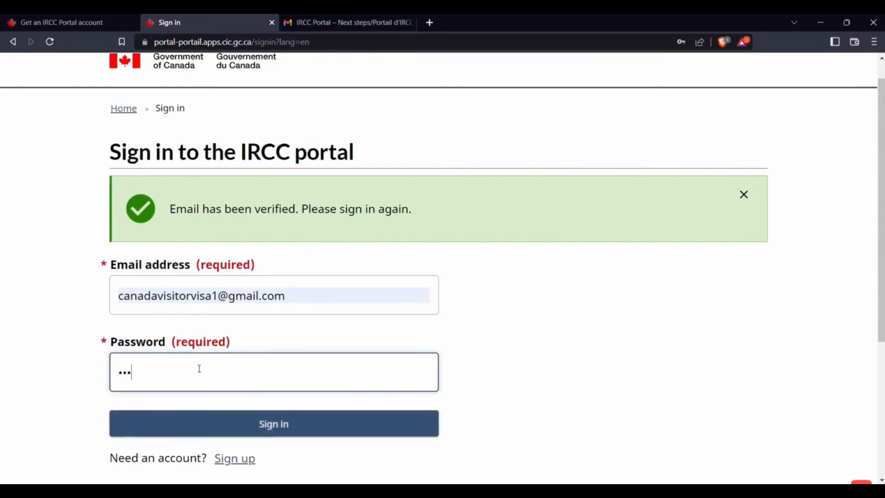
text(•••)
key(Return)
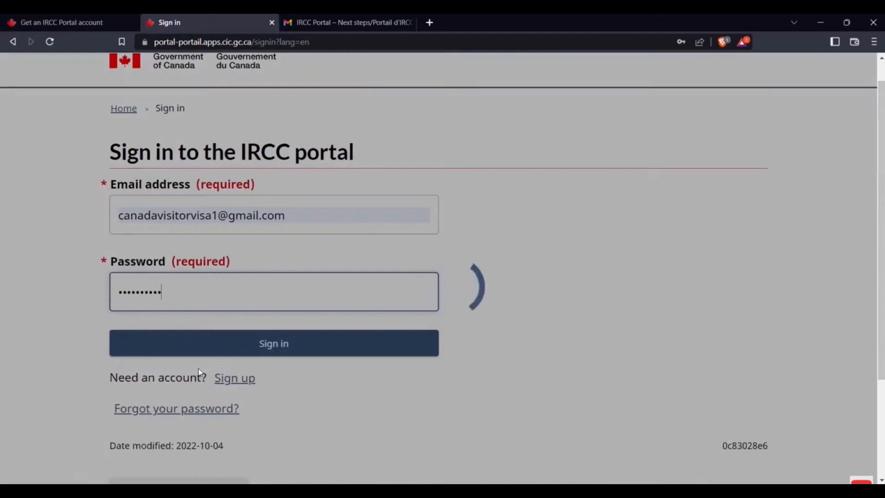
scroll(199, 369, down, 6)
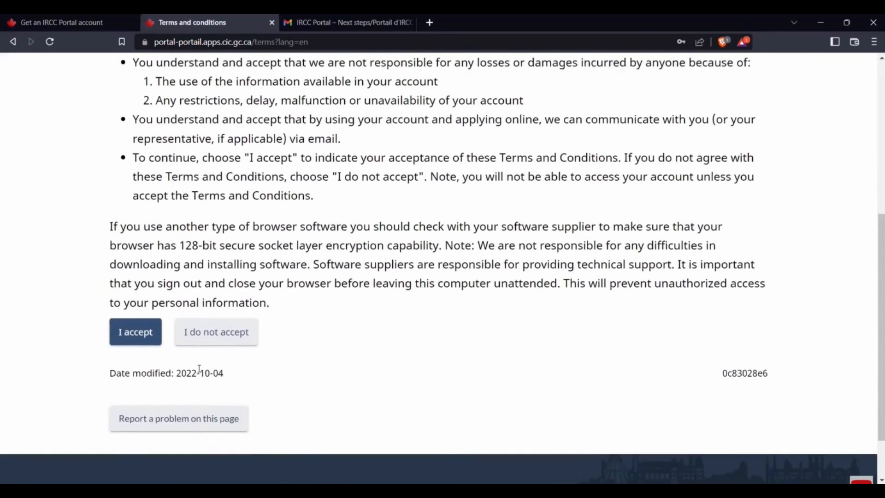
click(140, 333)
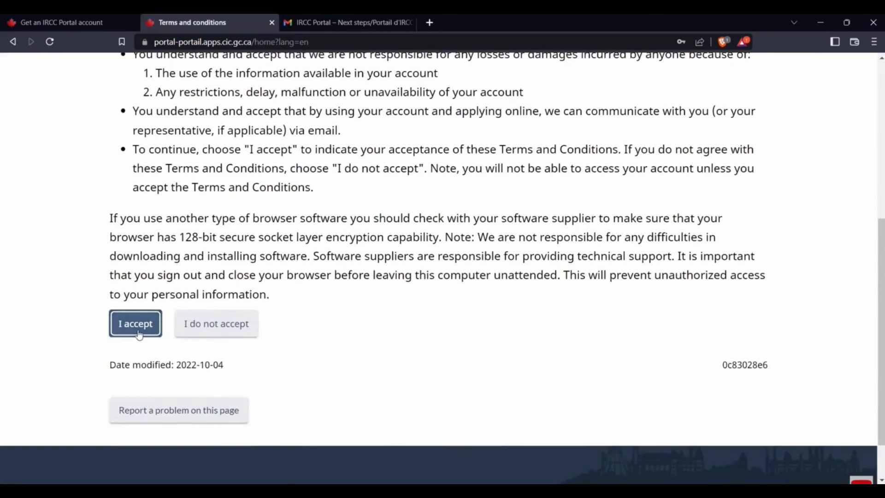
- Look over the account home page and open the application for a visitor visa, transit visa or study permit
scroll(223, 330, down, 6)
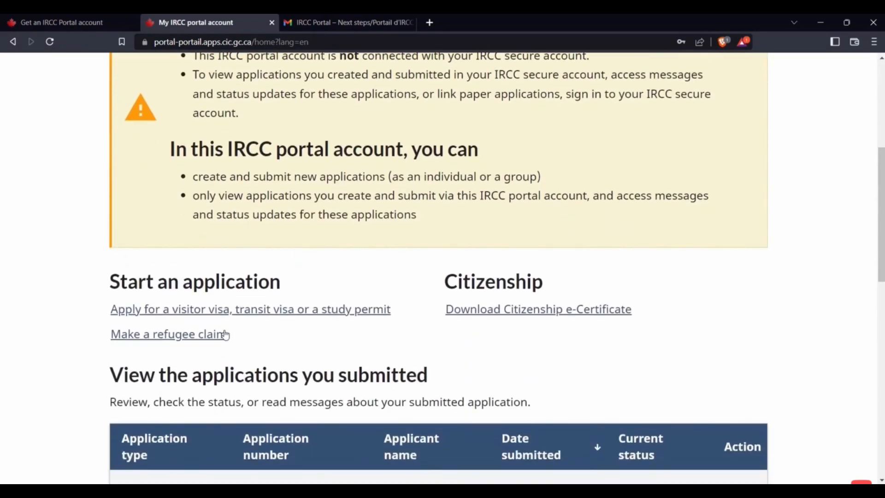
scroll(225, 335, up, 6)
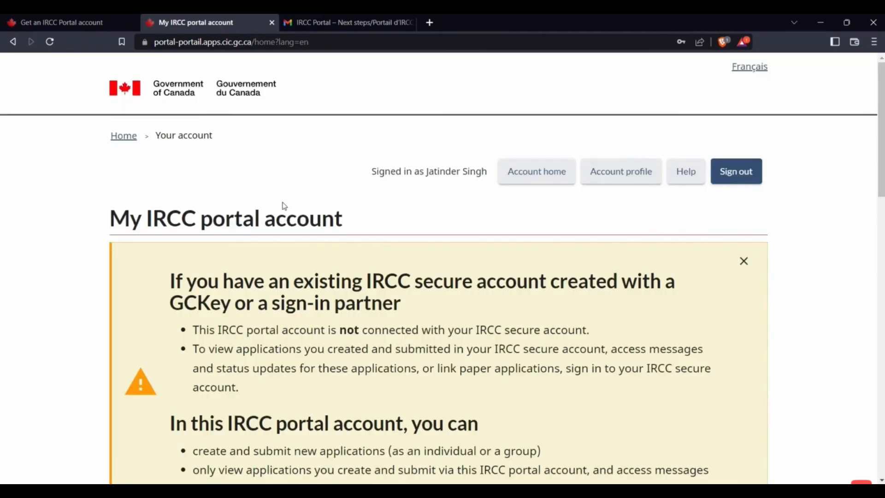
scroll(285, 206, down, 1)
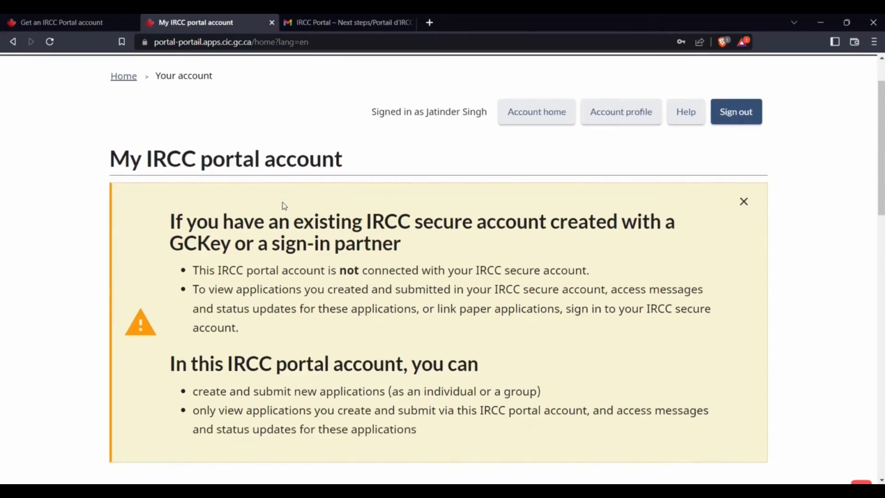
scroll(276, 266, down, 4)
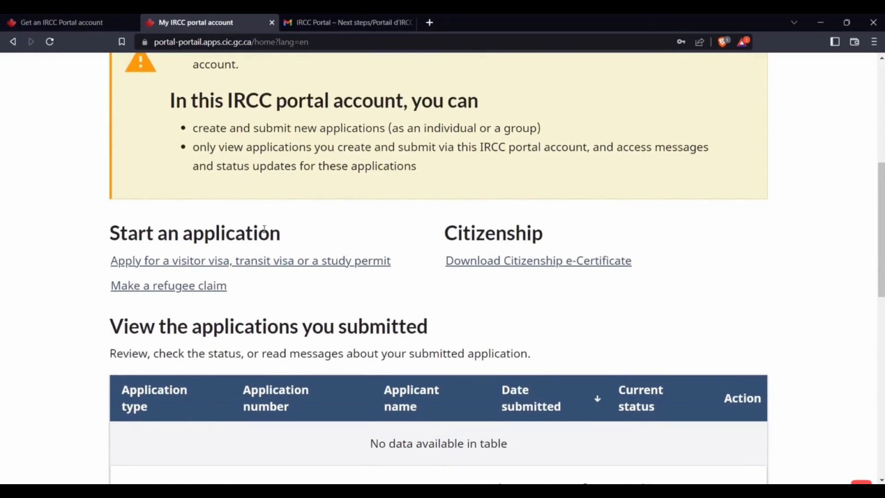
click(258, 261)
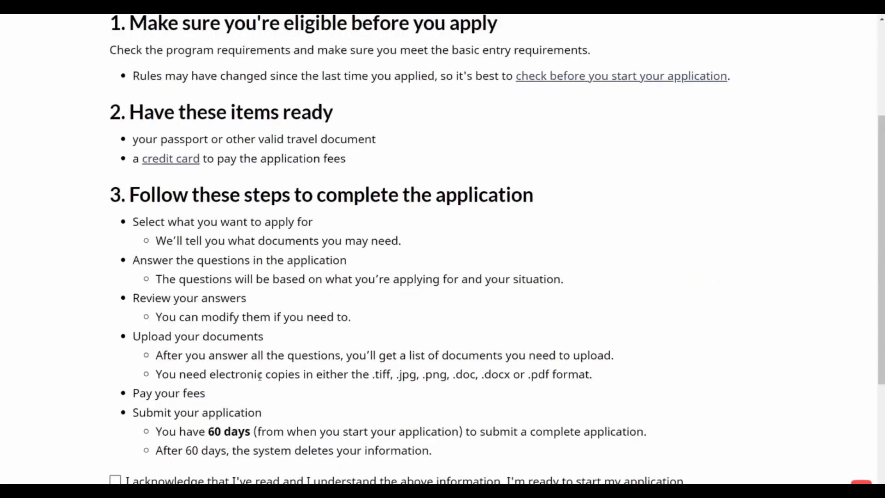
- Read the application instructions, acknowledge having read and understood them, and start the application
scroll(260, 376, down, 3)
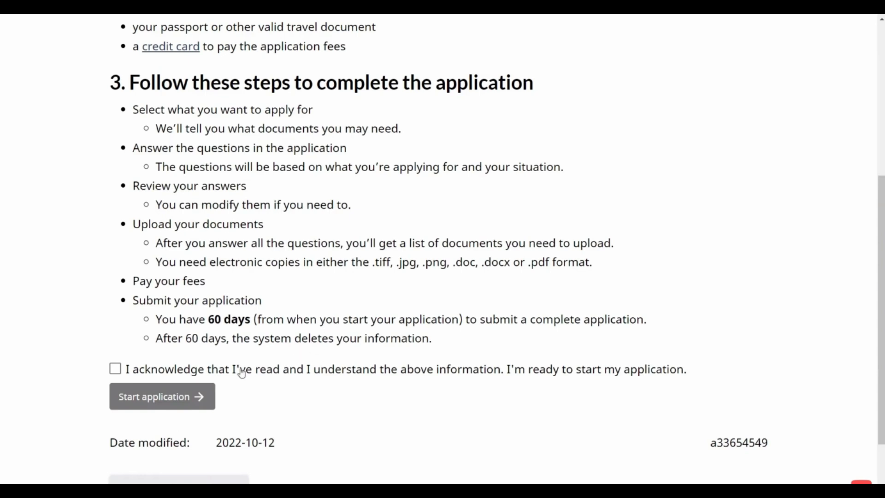
click(113, 371)
click(152, 396)
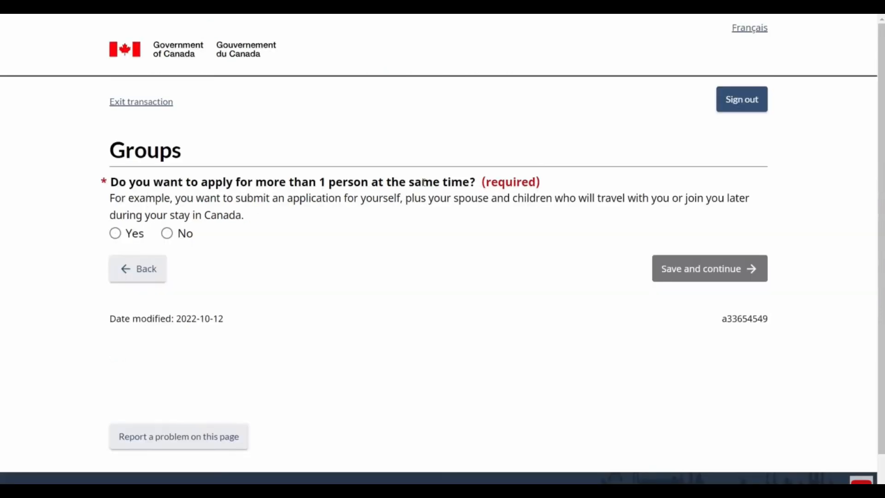
- Choose to apply for more than one person, set the group type to Family, name the group "home" and save
click(117, 235)
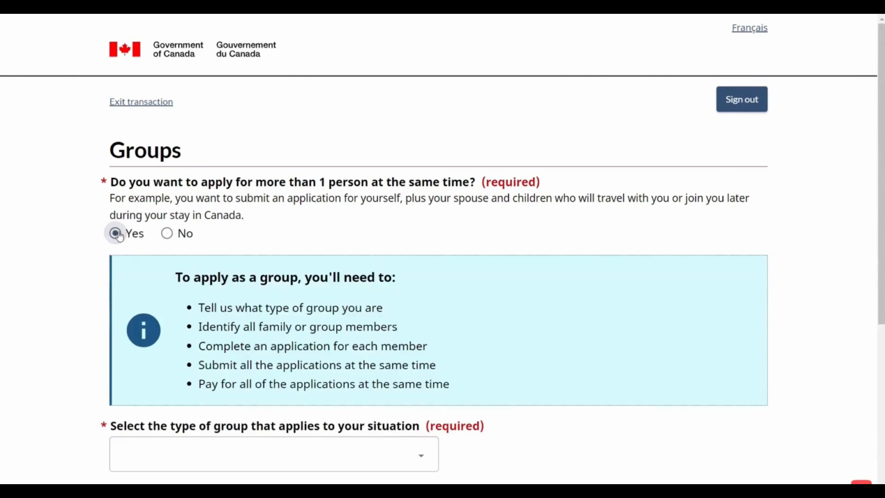
scroll(326, 309, down, 4)
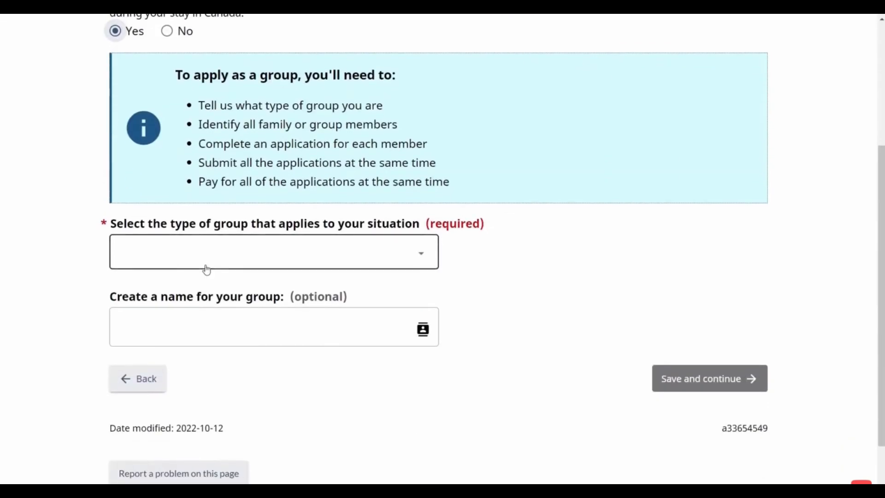
click(256, 242)
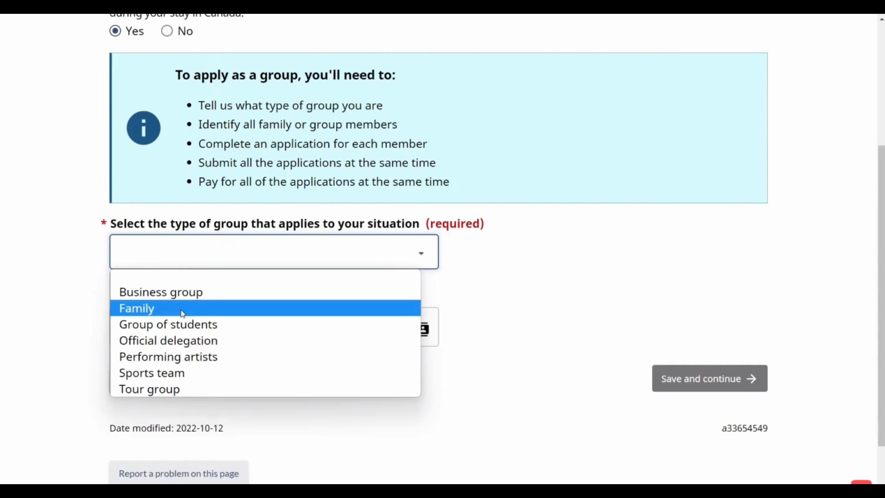
click(183, 314)
click(215, 325)
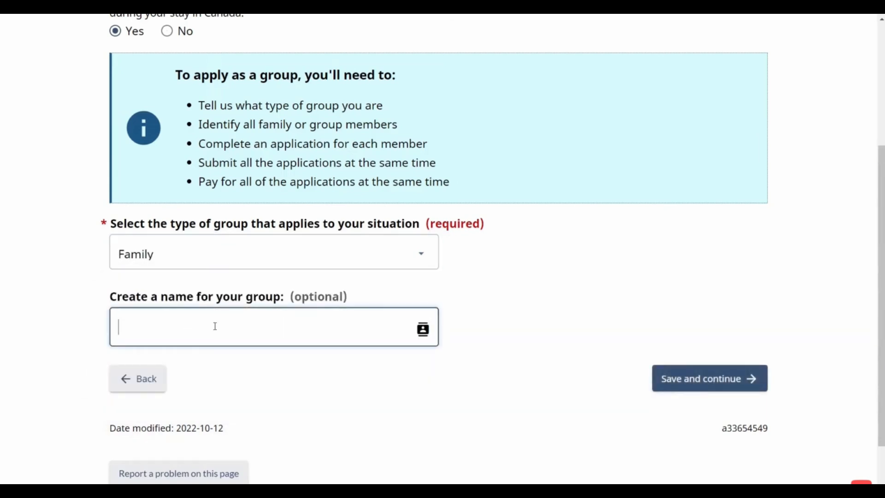
text(home)
click(692, 390)
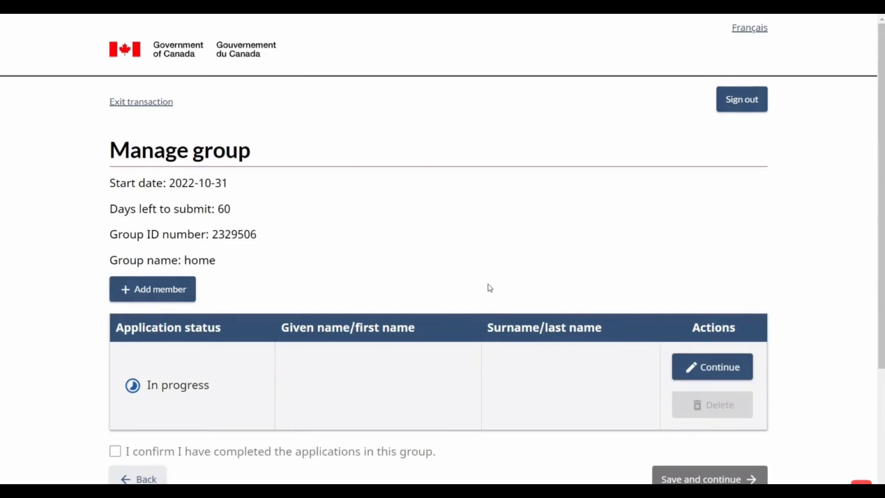
- Add another member to the group and continue with the first member's application
scroll(480, 286, down, 1)
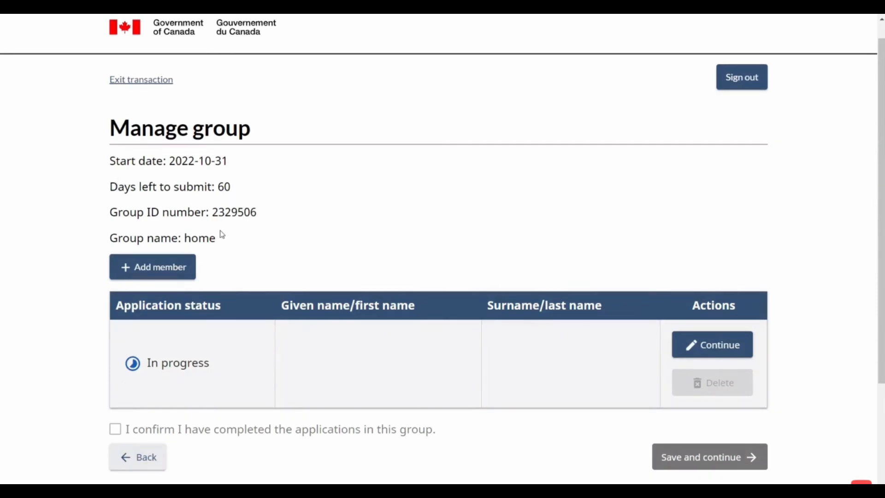
scroll(219, 231, down, 1)
click(162, 267)
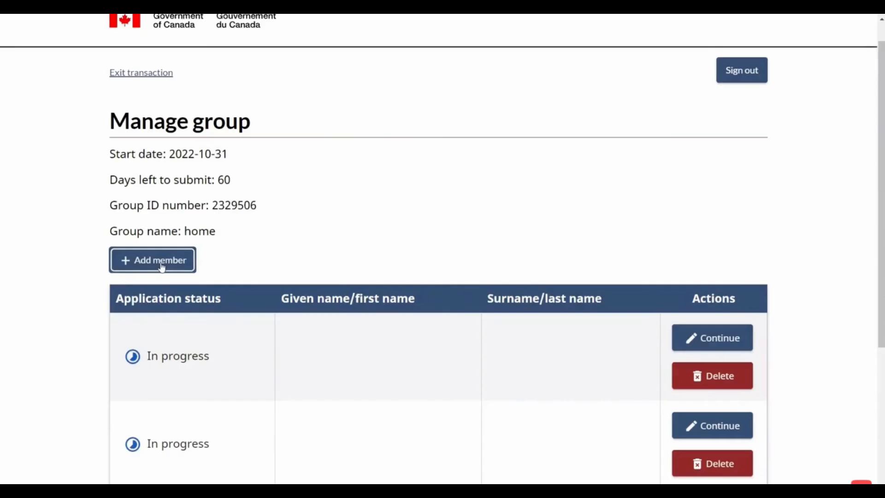
scroll(251, 319, down, 3)
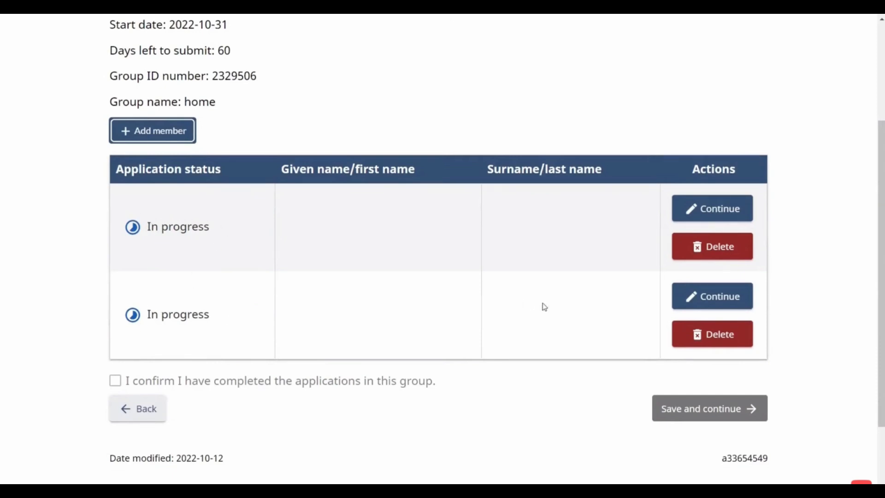
click(709, 217)
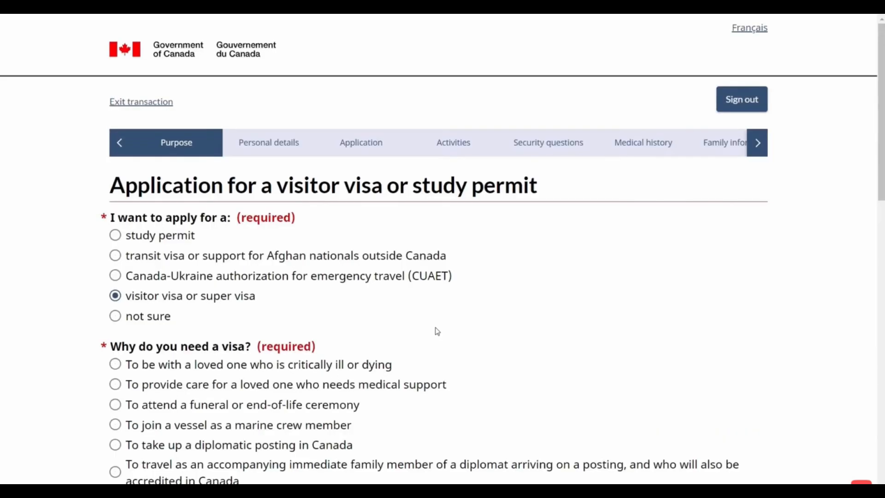
- Review the Purpose page, examining the chosen visa type and the listed reasons for needing a visa
scroll(437, 331, down, 10)
scroll(434, 300, down, 4)
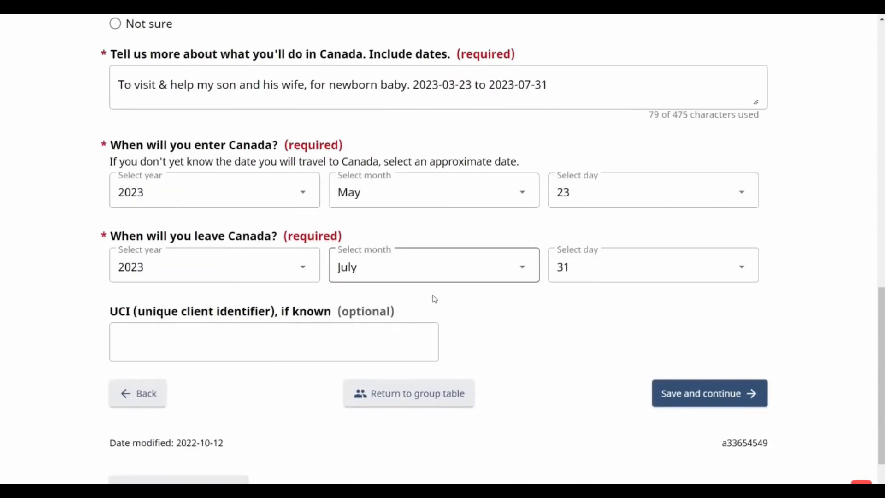
scroll(434, 299, up, 5)
scroll(434, 295, up, 10)
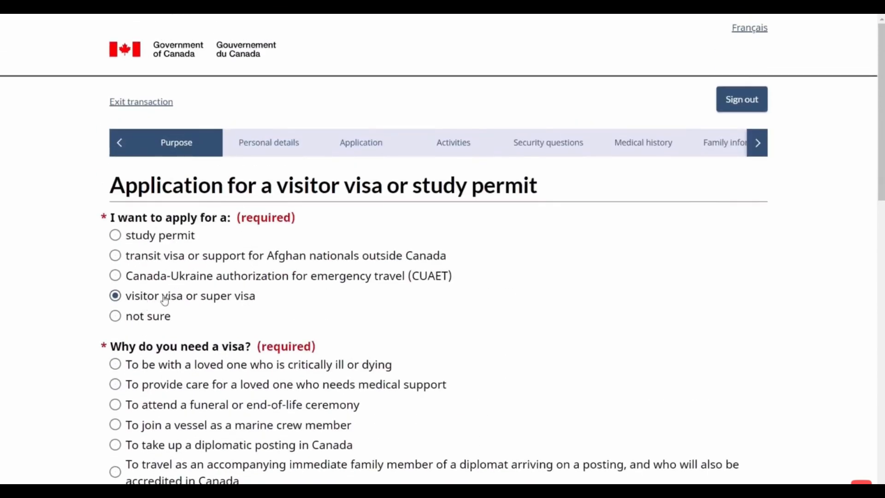
scroll(136, 299, down, 2)
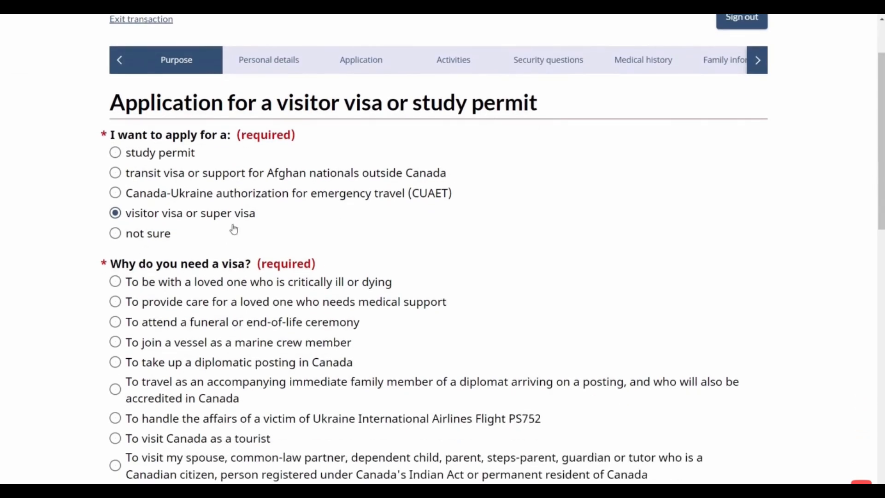
scroll(233, 229, down, 2)
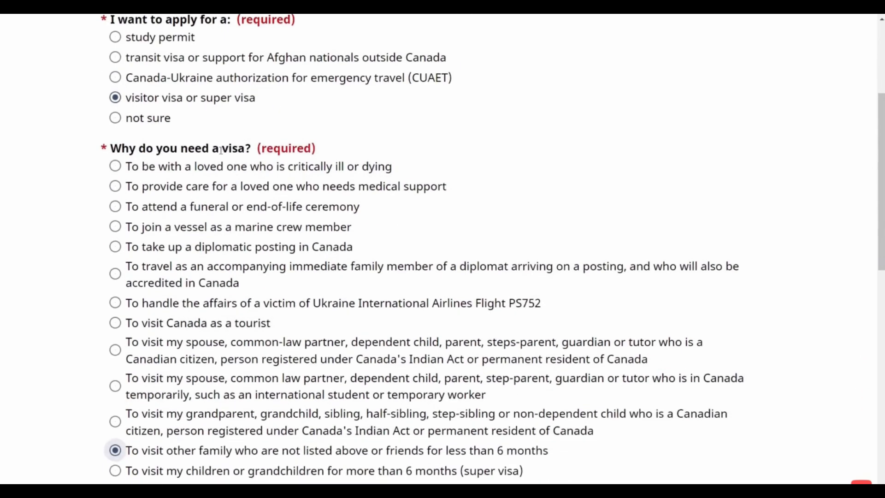
scroll(185, 328, down, 3)
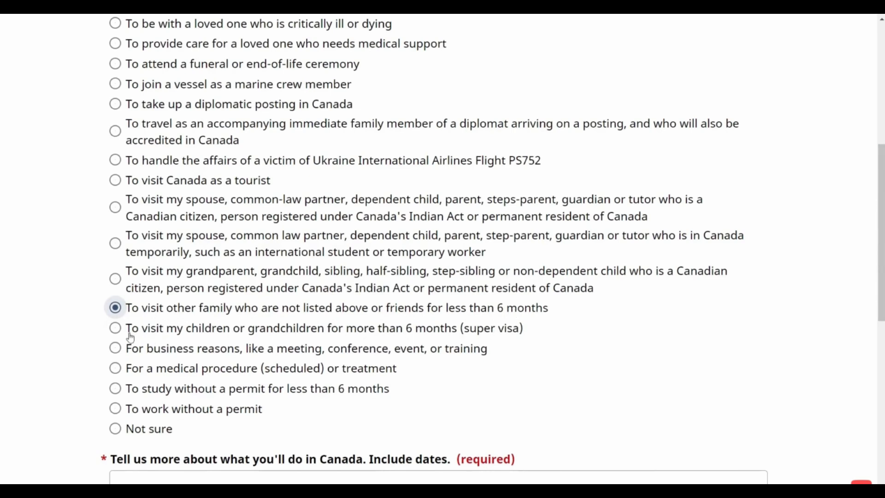
- Check the description of planned activities and the entry and departure dates, and save the Purpose page
scroll(137, 332, down, 4)
scroll(137, 332, down, 1)
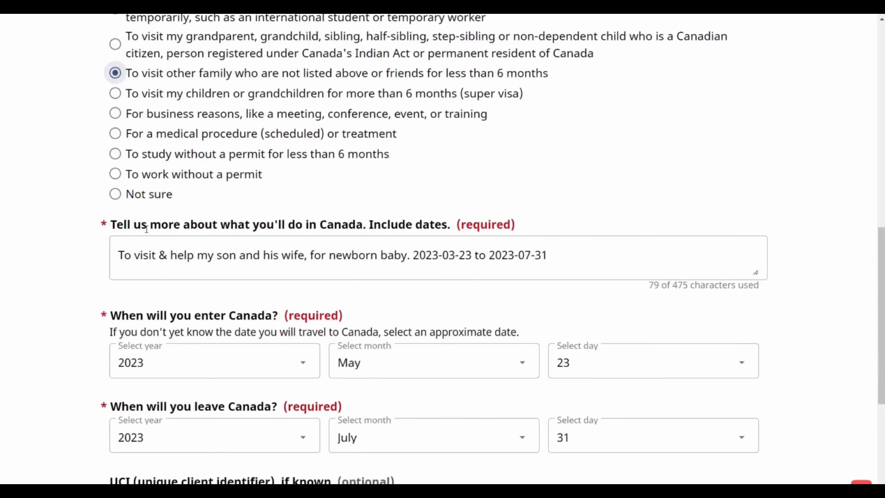
click(186, 249)
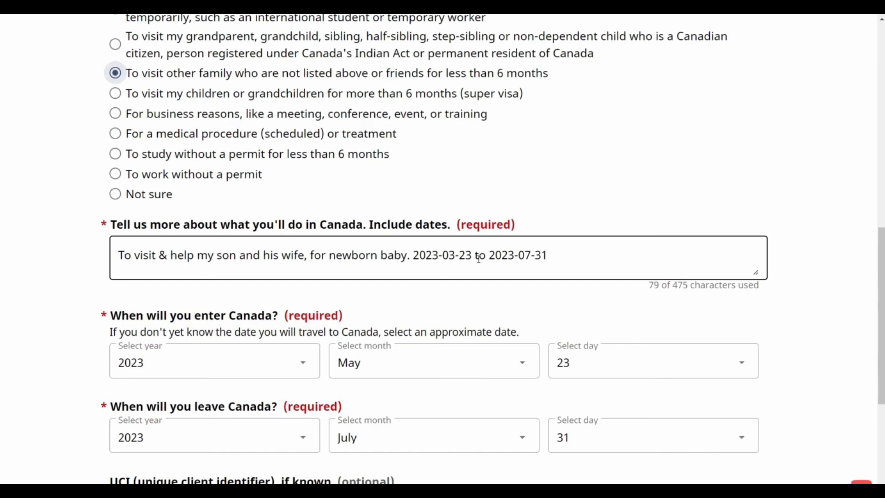
scroll(507, 237, down, 1)
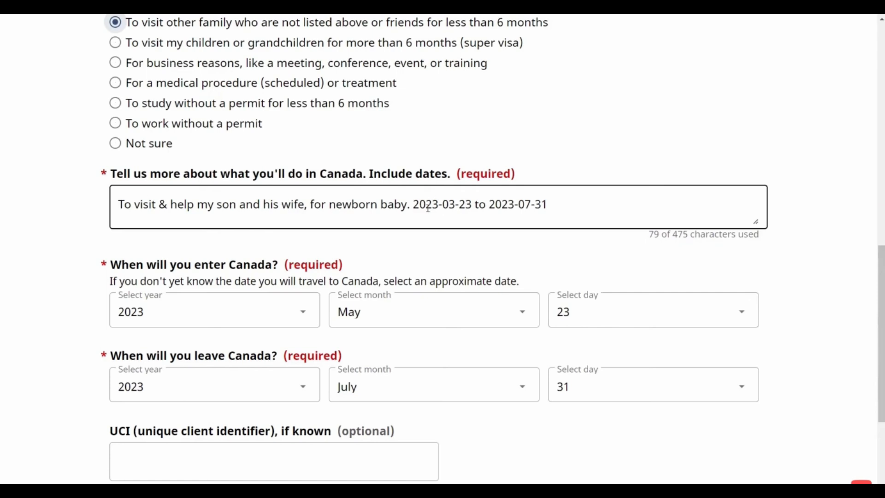
click(494, 248)
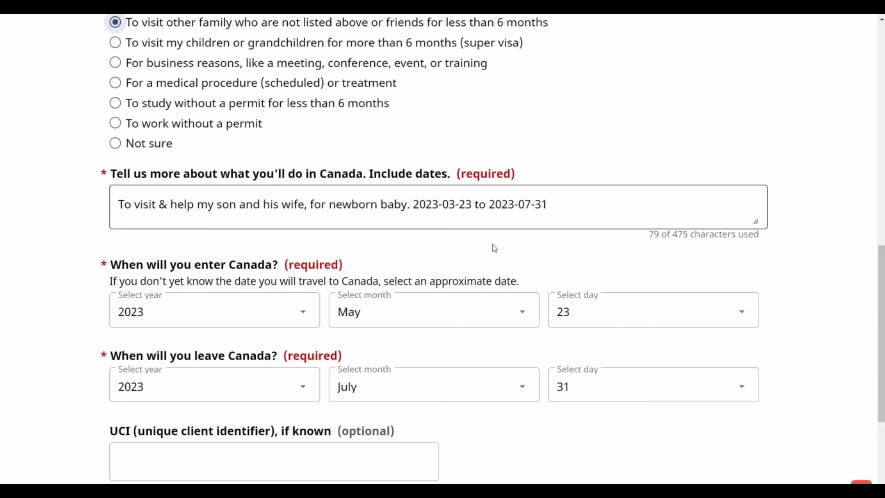
scroll(494, 248, down, 1)
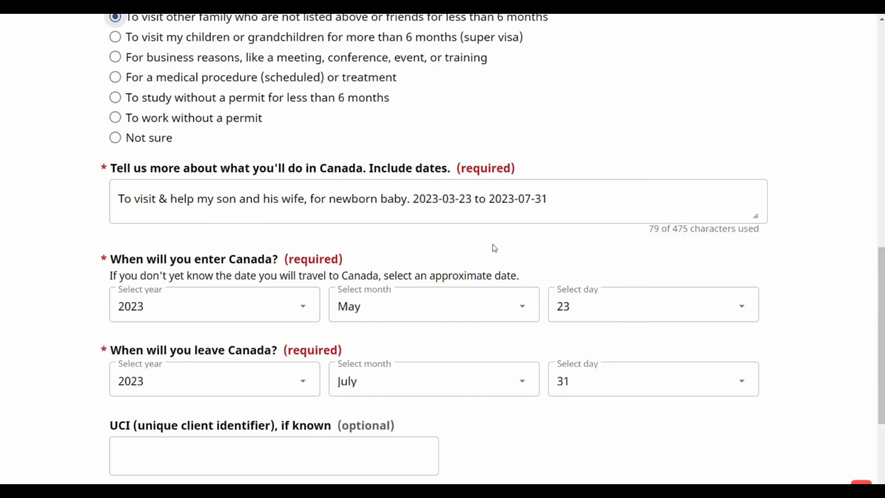
scroll(495, 248, down, 1)
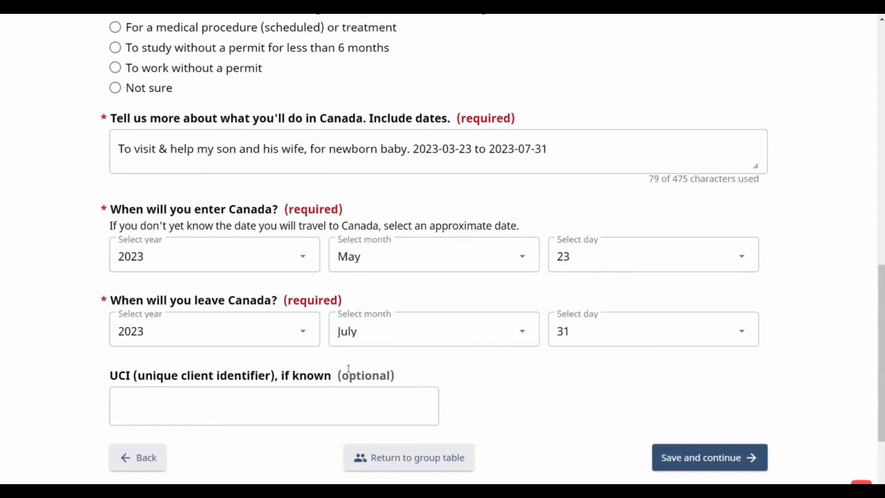
scroll(349, 372, down, 1)
click(677, 414)
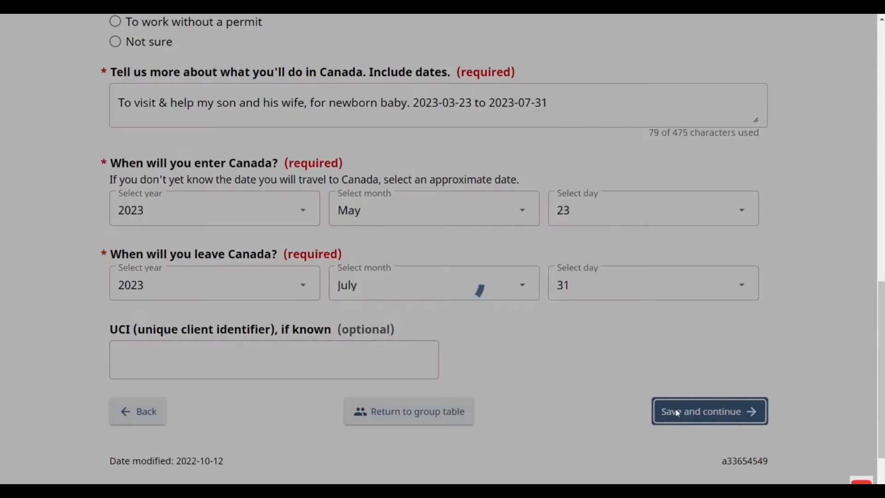
- Review the documents and information required for the visitor visa to see family or friends, and continue to the application
scroll(512, 362, down, 2)
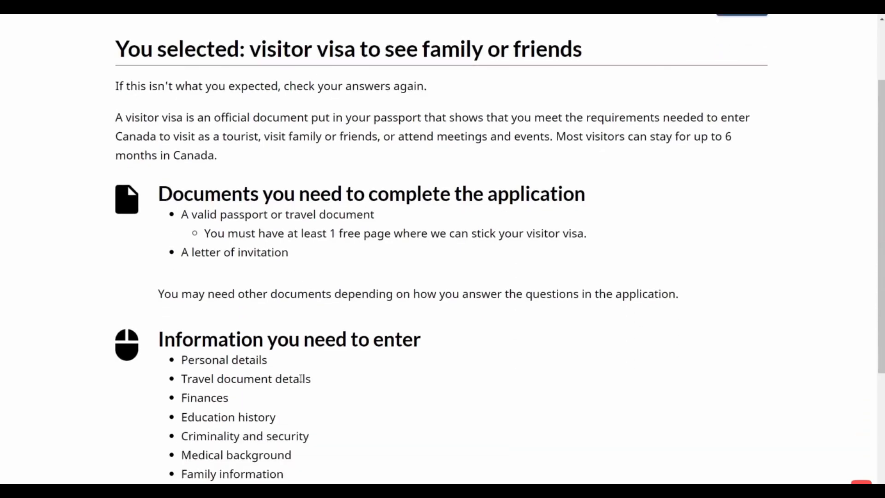
scroll(301, 375, up, 2)
scroll(318, 295, down, 4)
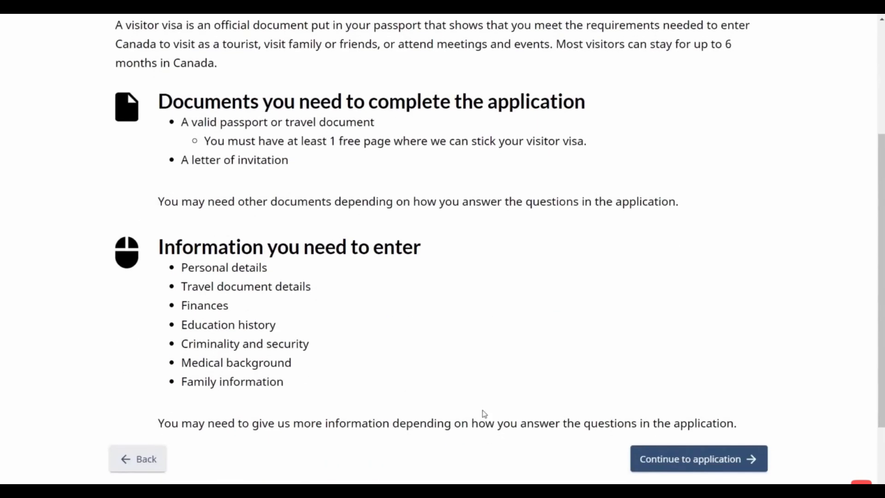
click(659, 457)
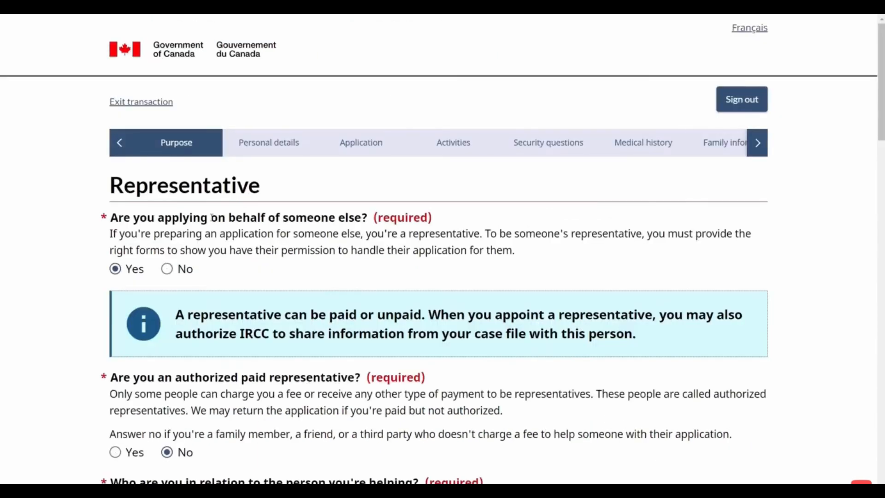
- Check the answers about applying on behalf of someone else as an unpaid representative, and choose Family member as the relationship
scroll(212, 218, down, 1)
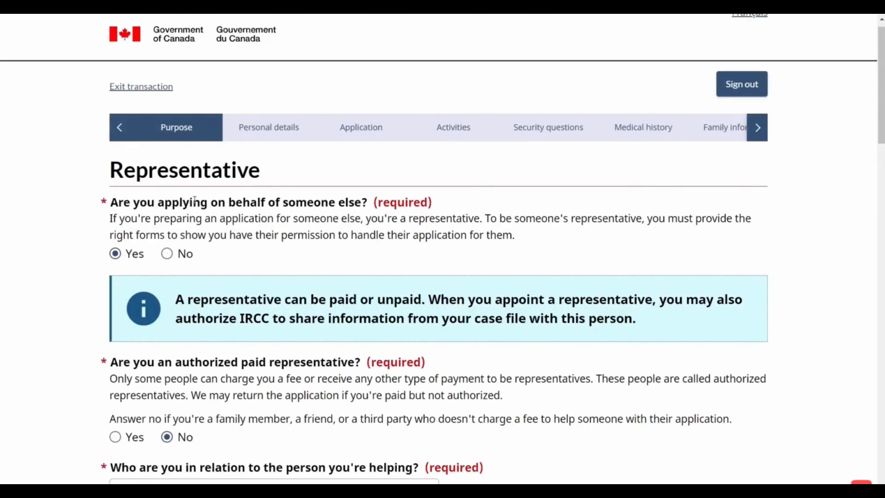
scroll(365, 203, down, 1)
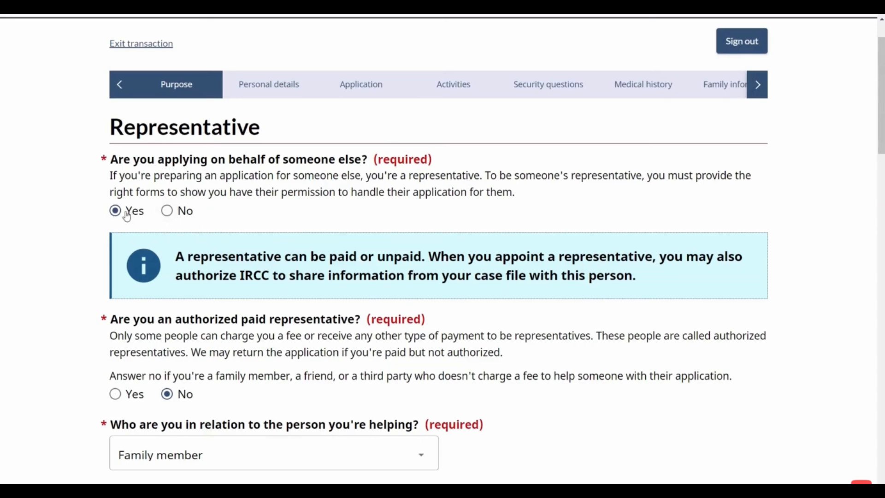
scroll(127, 217, down, 1)
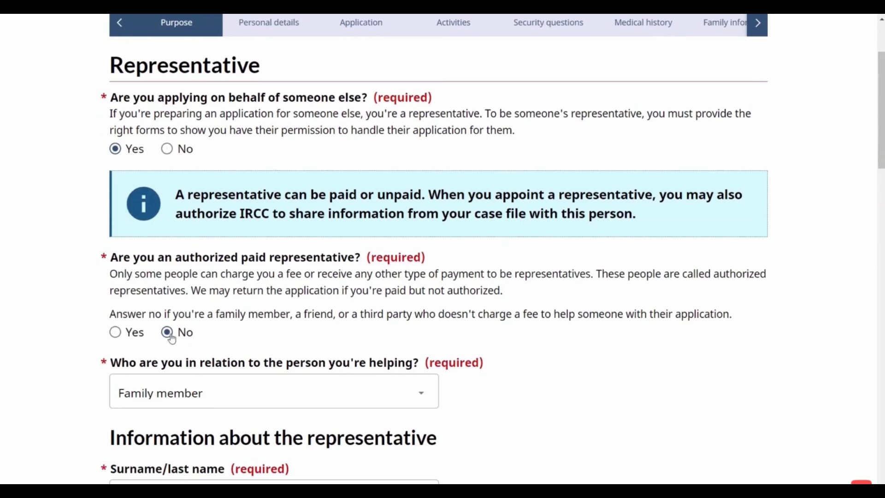
scroll(167, 338, down, 1)
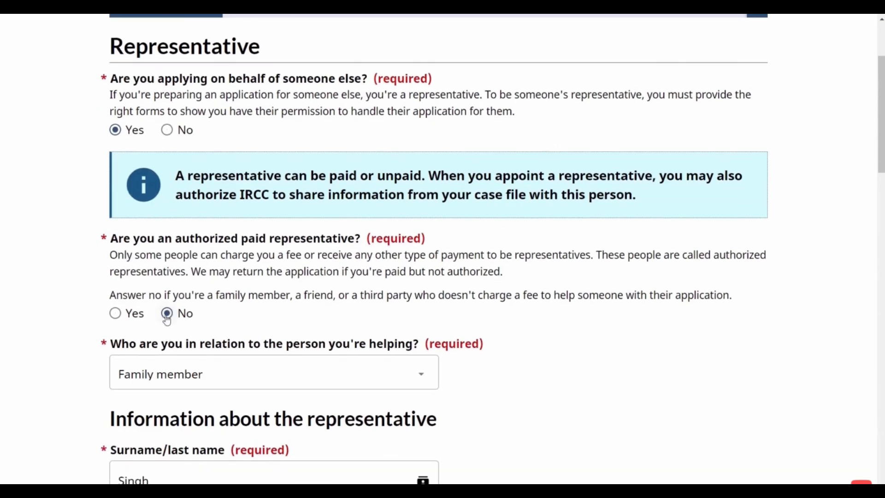
scroll(167, 320, down, 1)
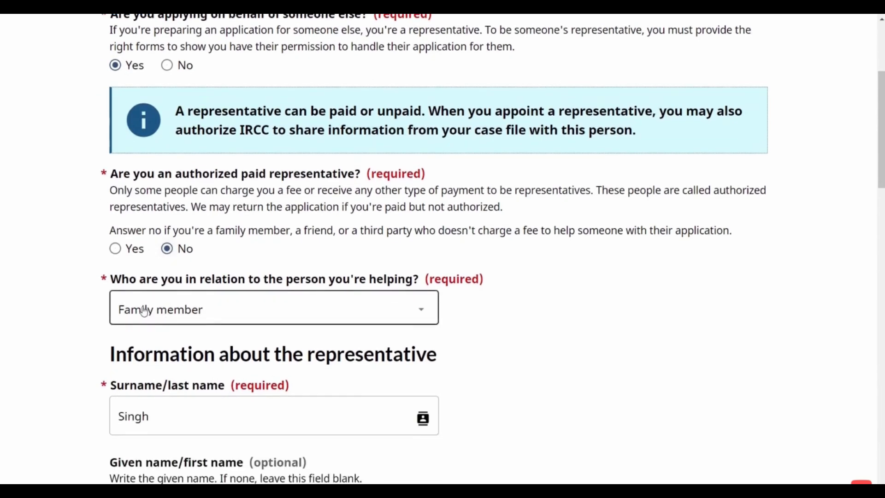
scroll(144, 311, down, 1)
scroll(145, 311, down, 1)
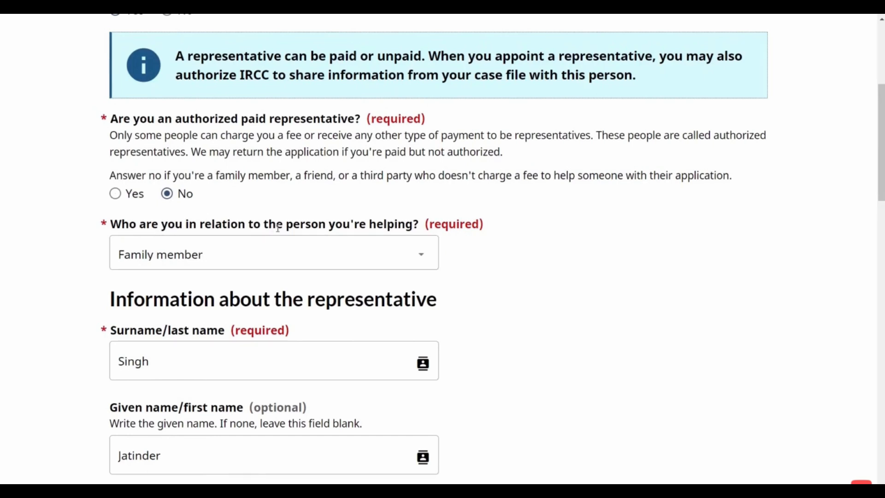
click(310, 264)
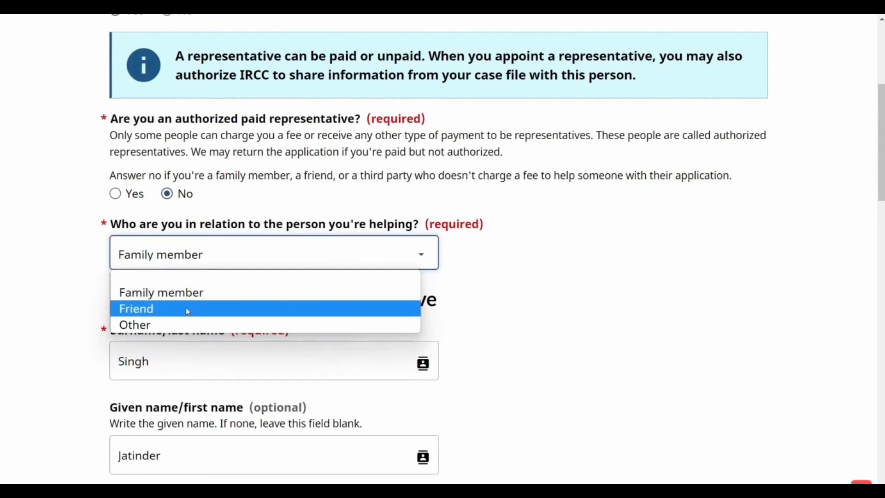
click(145, 294)
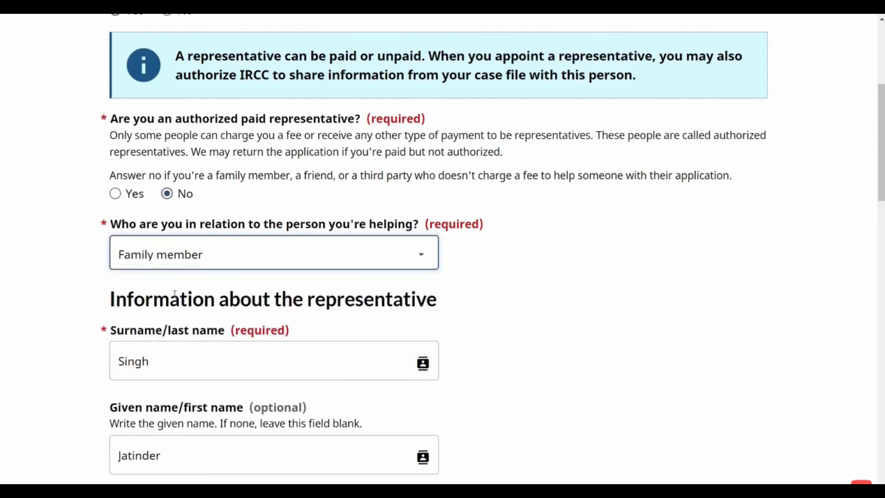
- Review the representative's surname, given name, telephone type, telephone country and number
scroll(55, 316, down, 1)
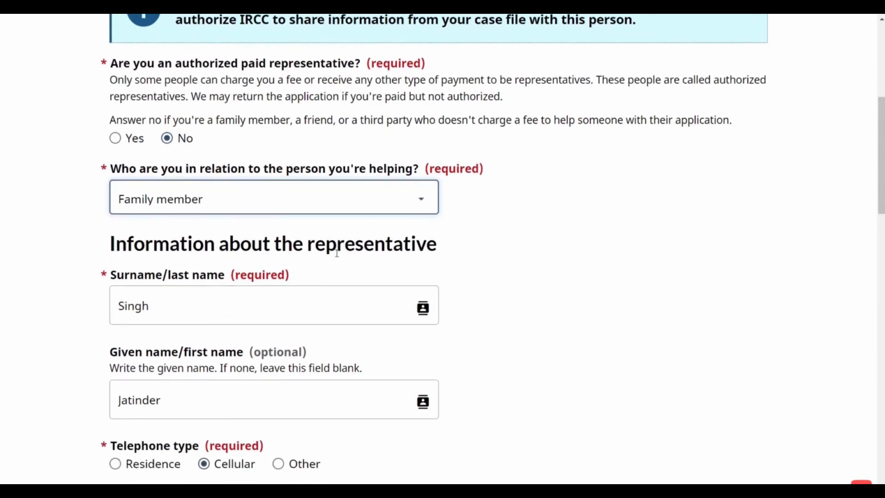
scroll(188, 306, down, 1)
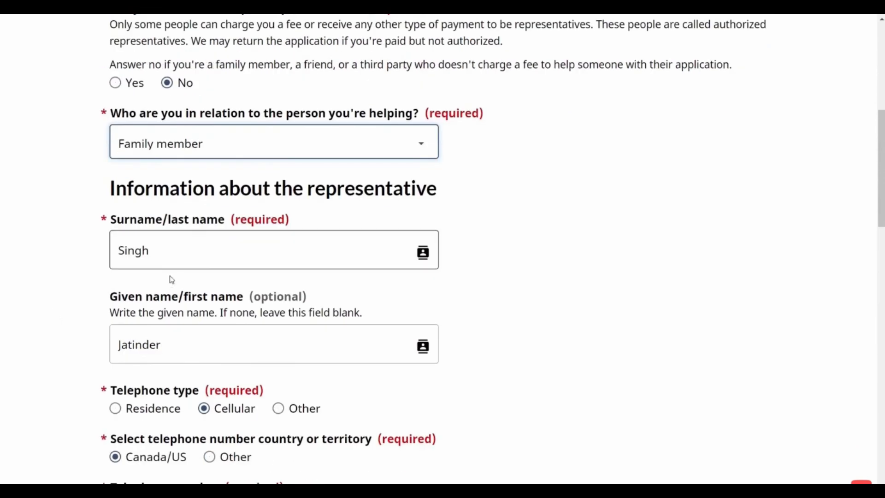
click(166, 244)
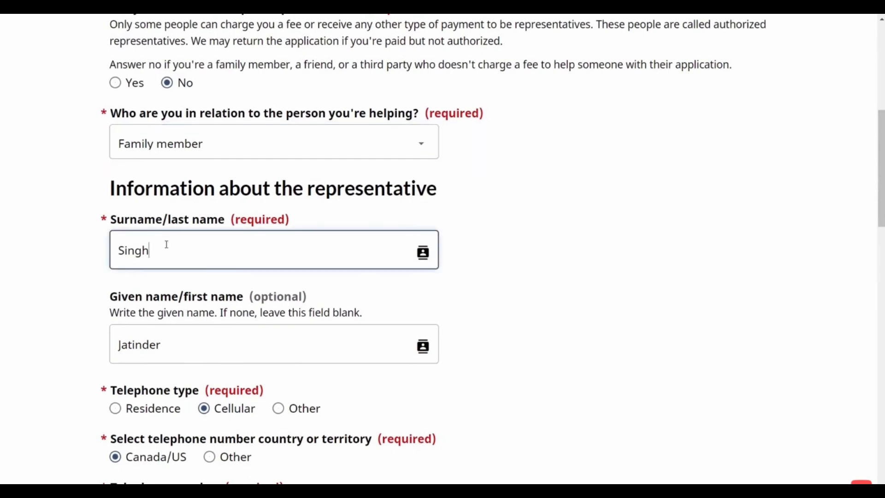
scroll(156, 355, down, 2)
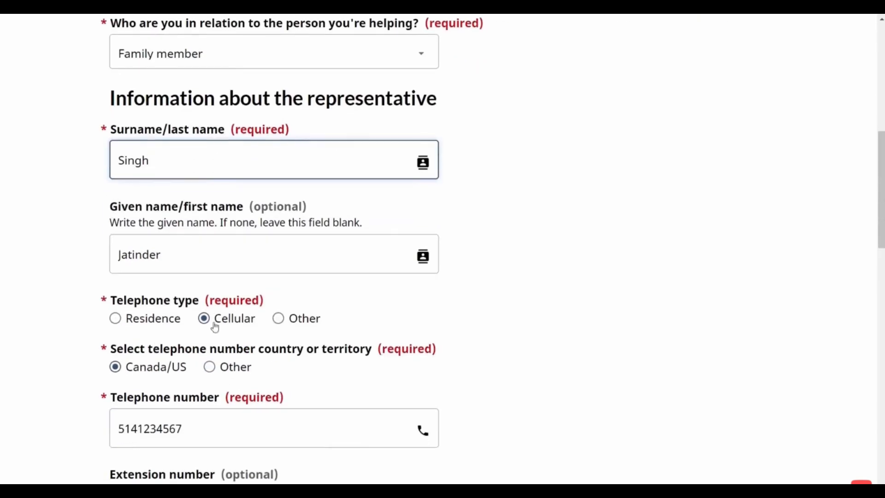
scroll(161, 447, down, 5)
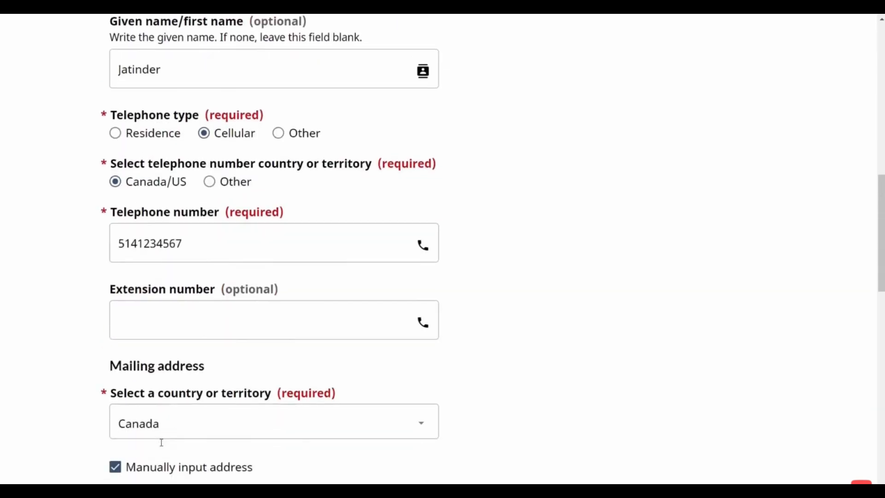
- Check the representative's manually entered mailing address and e-mail address, and save the Representative page
scroll(162, 447, down, 6)
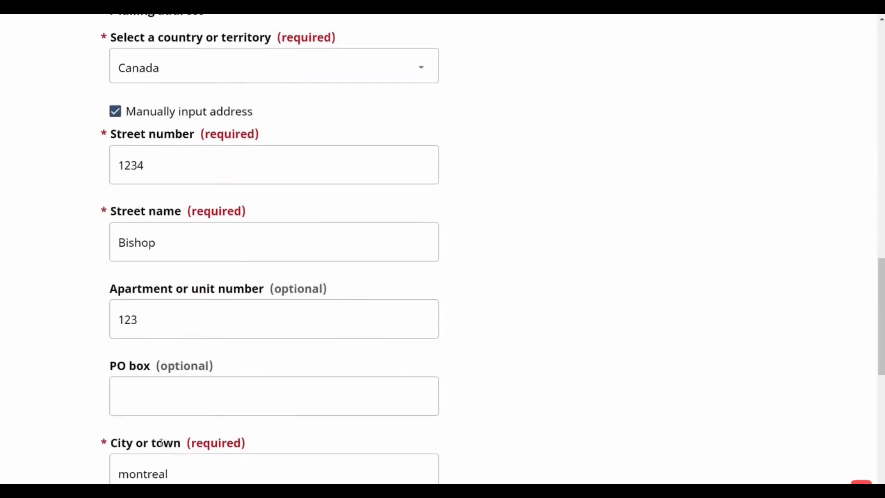
scroll(188, 253, up, 4)
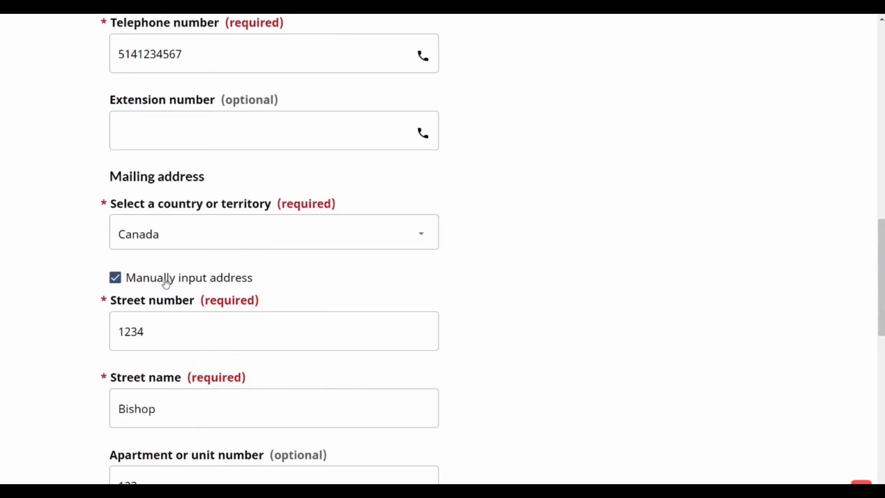
scroll(167, 283, down, 1)
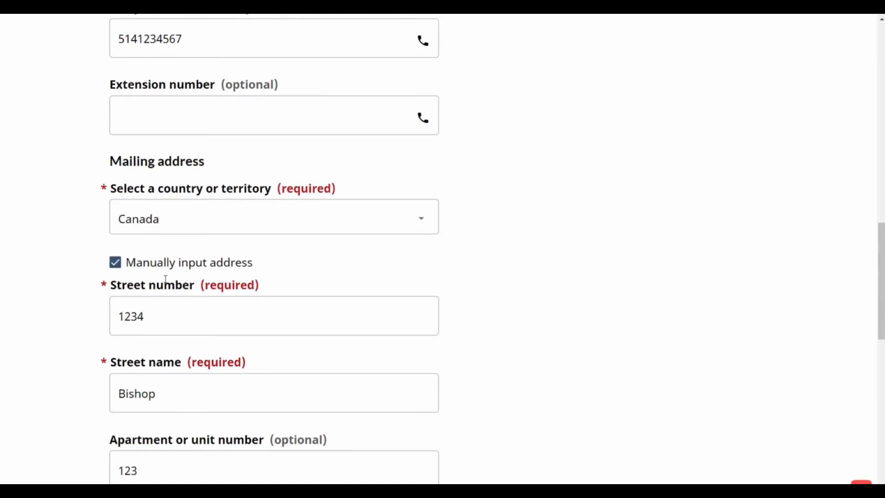
scroll(167, 280, down, 3)
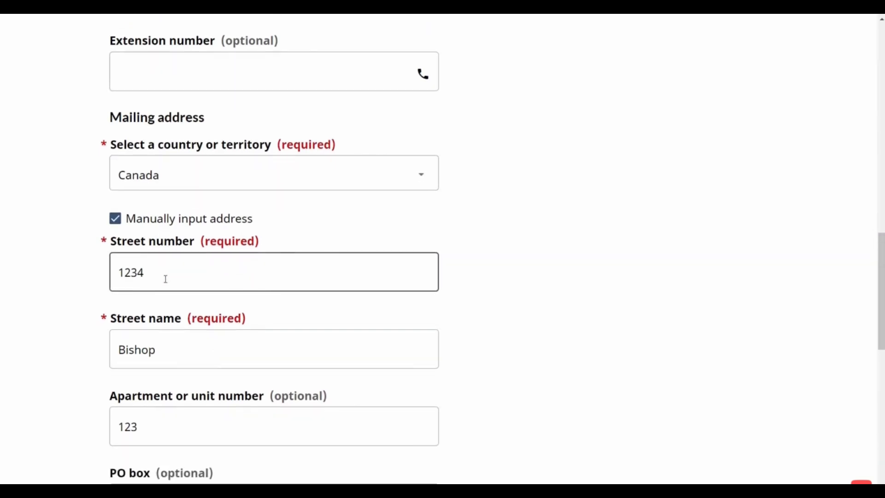
scroll(167, 283, down, 10)
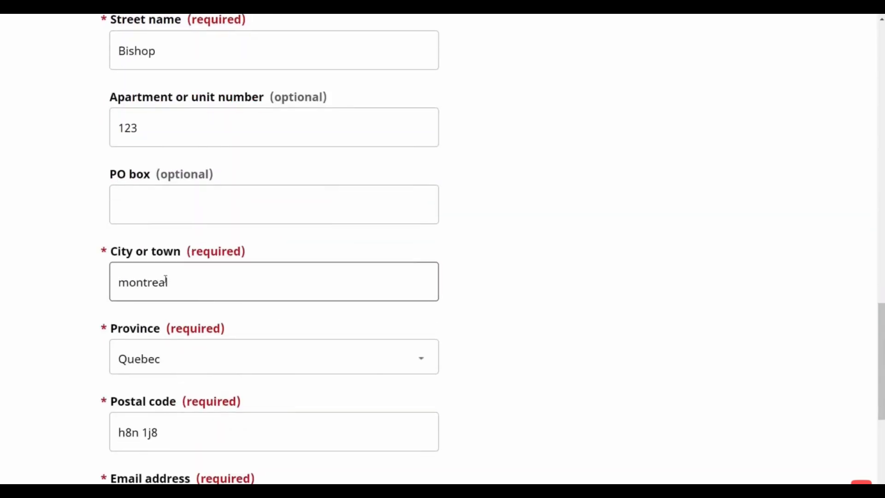
scroll(166, 279, down, 1)
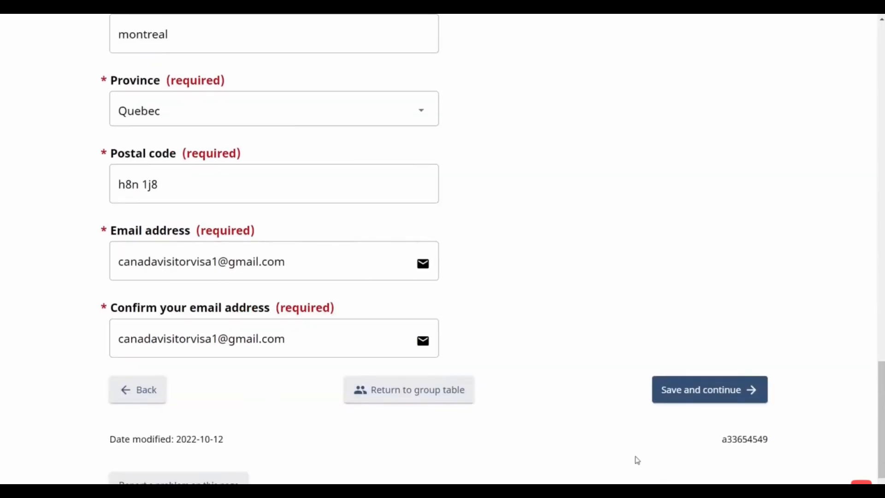
click(694, 392)
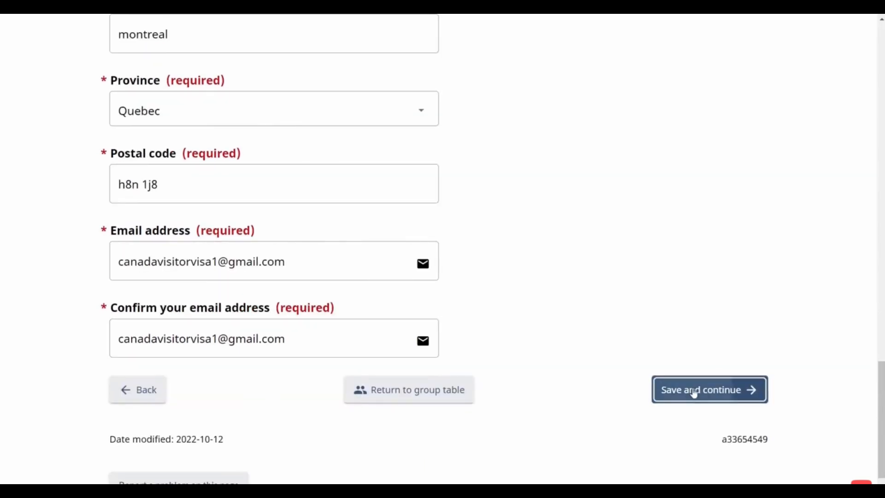
- Check the applicant's surname, given name, date of birth and gender against the passport, and save the travel document information
scroll(543, 307, down, 1)
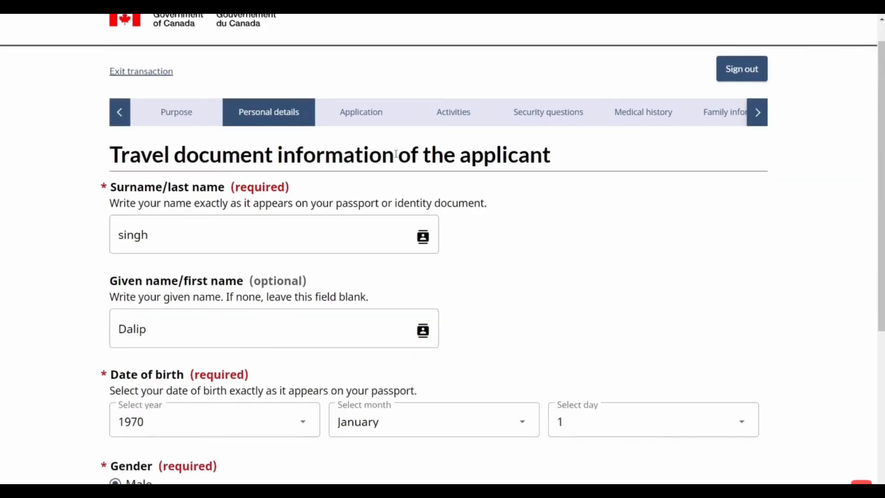
click(159, 236)
scroll(241, 234, down, 1)
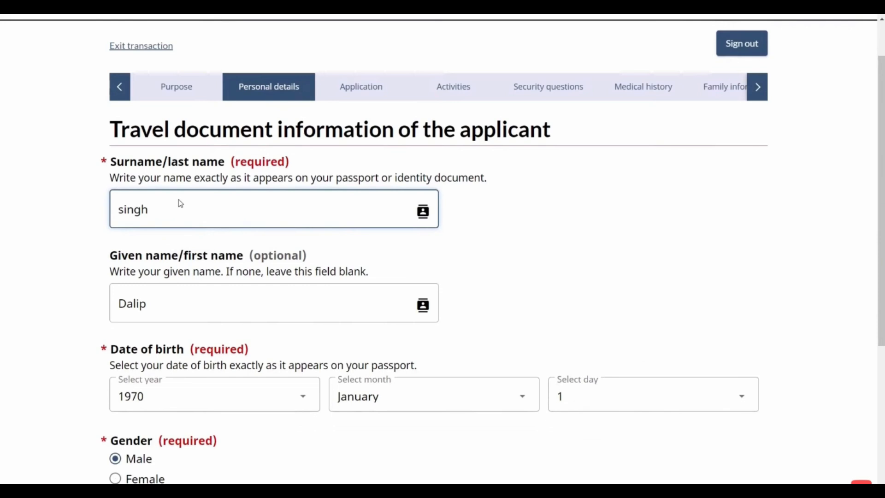
click(157, 295)
scroll(157, 296, down, 1)
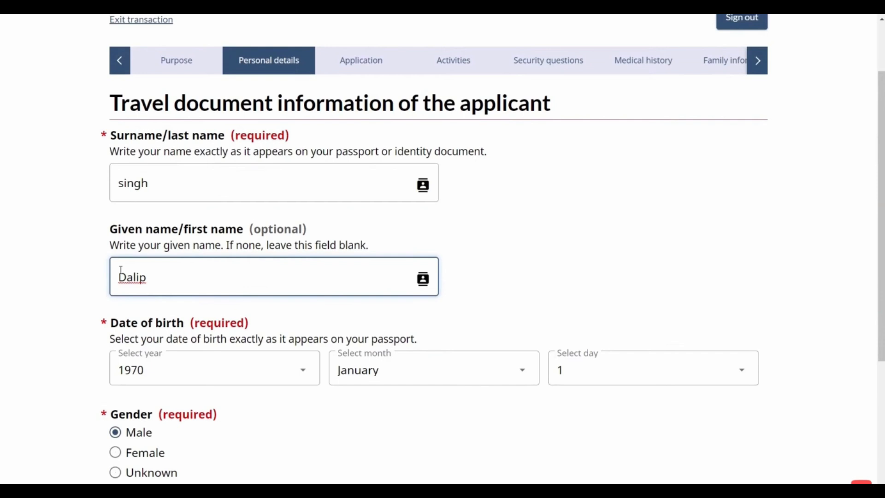
scroll(121, 271, down, 1)
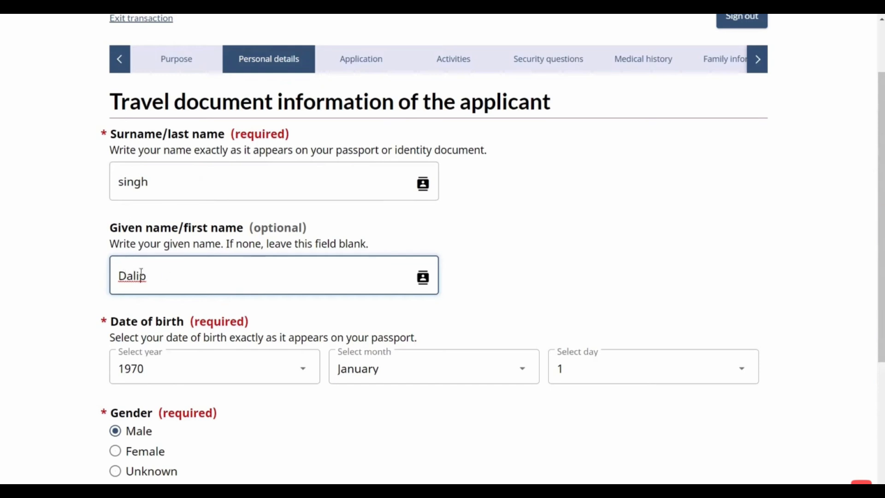
scroll(166, 276, down, 2)
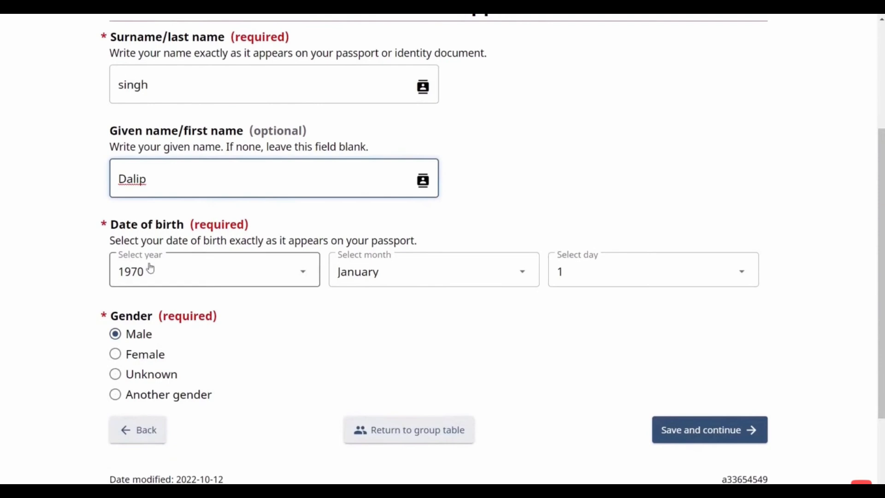
scroll(213, 280, down, 2)
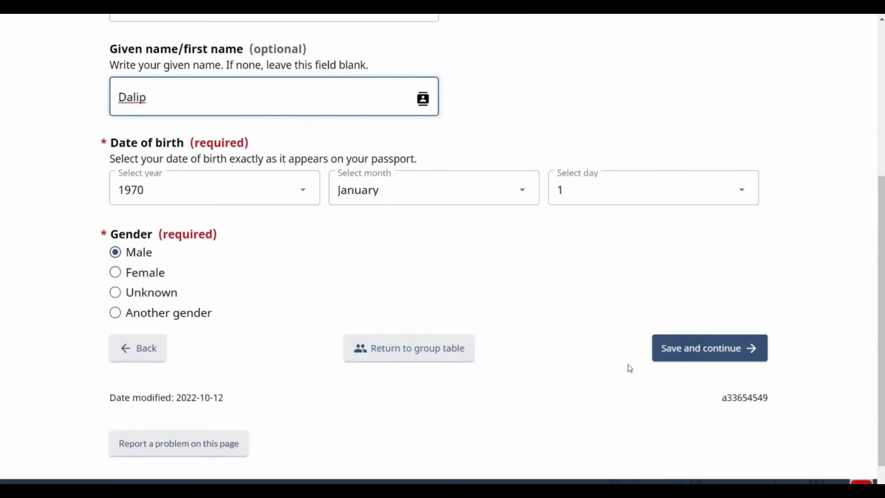
click(675, 350)
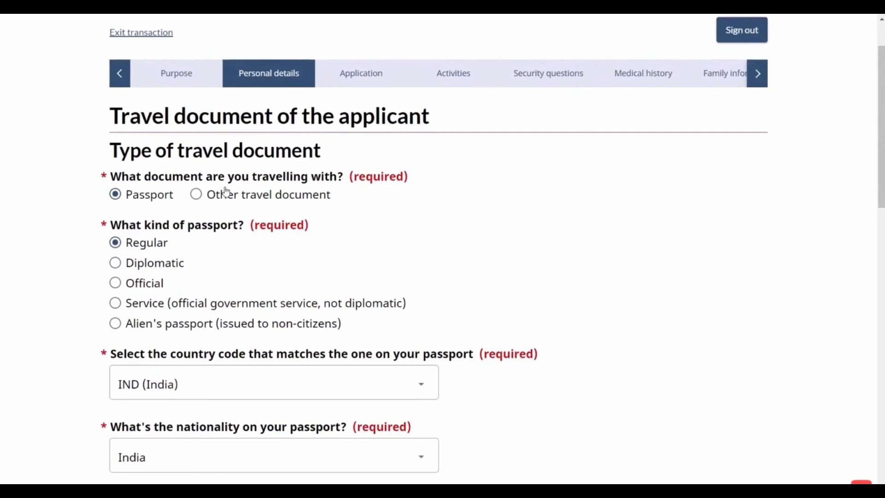
- Check the applicant's travel document type, kind of passport, country code, nationality and passport number
scroll(170, 207, down, 1)
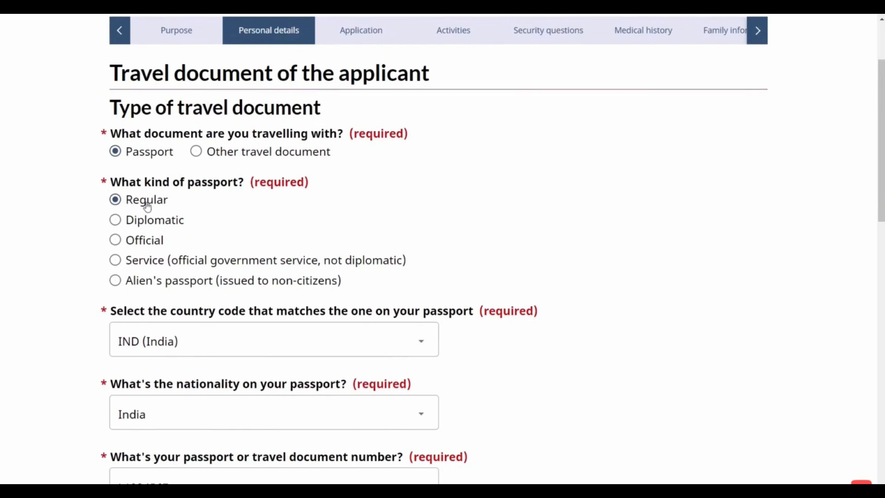
scroll(146, 206, down, 3)
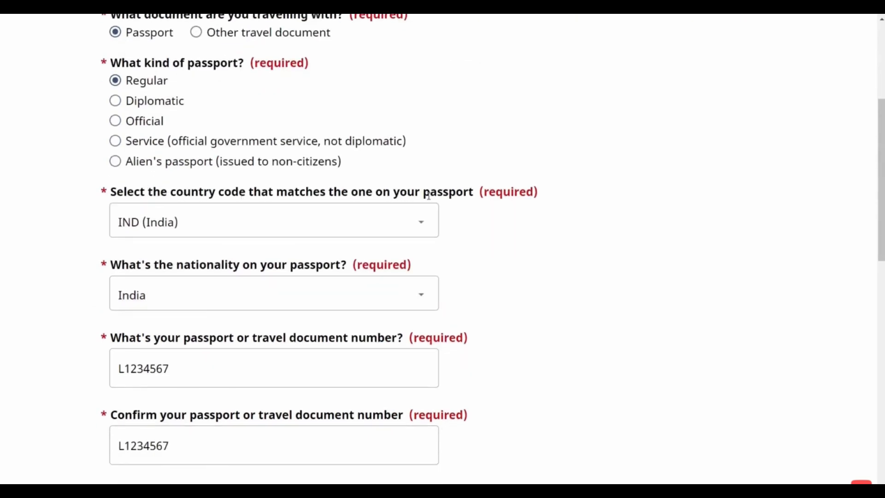
click(343, 225)
click(343, 225)
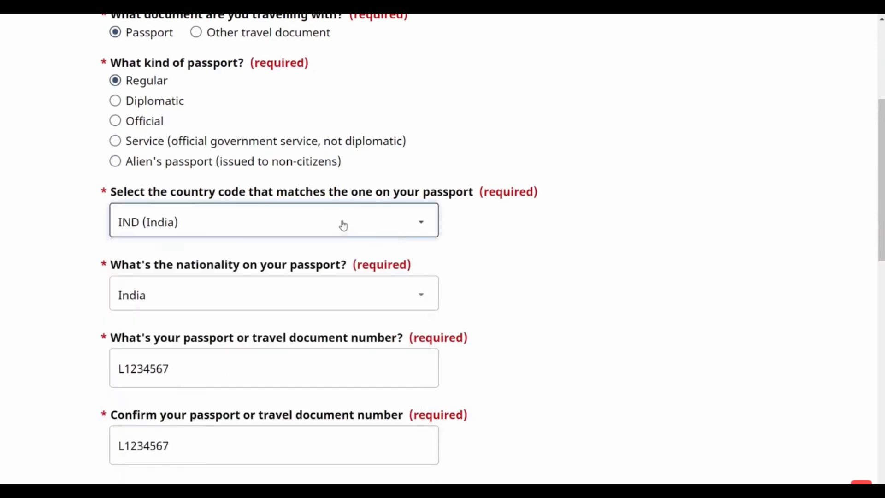
scroll(342, 225, down, 2)
click(293, 231)
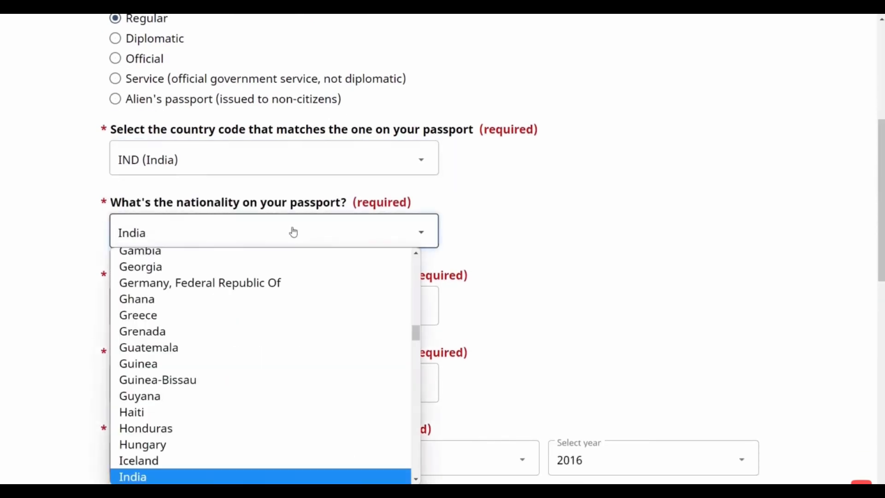
click(294, 232)
scroll(293, 232, down, 1)
click(219, 253)
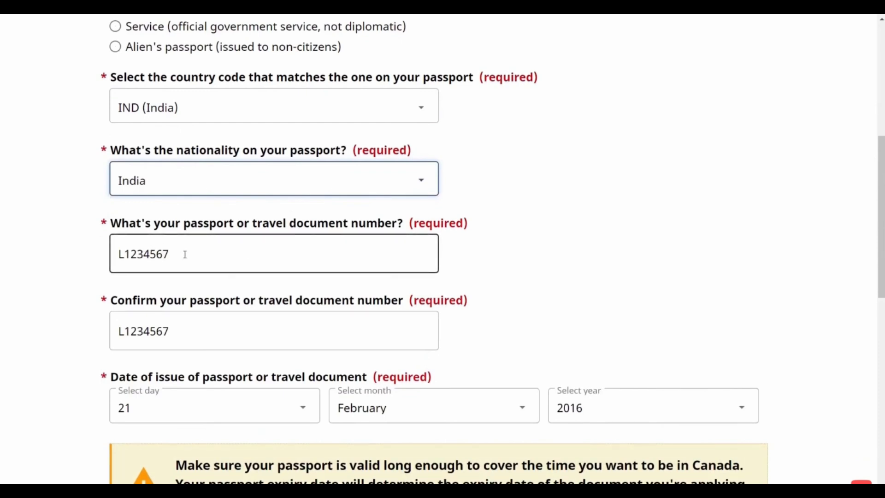
- Check the passport issue and expiry dates and the Green Card, previous visa and air travel answers, and save the travel document page
scroll(184, 255, down, 1)
scroll(187, 272, down, 1)
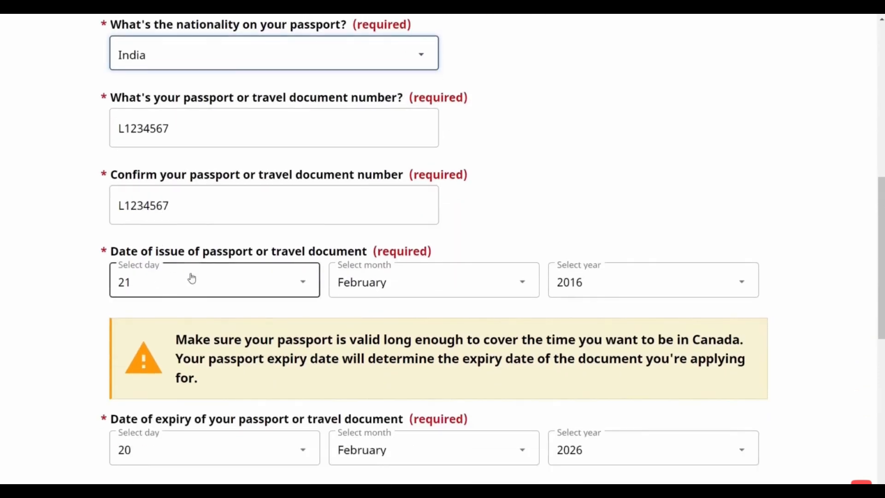
scroll(208, 277, down, 2)
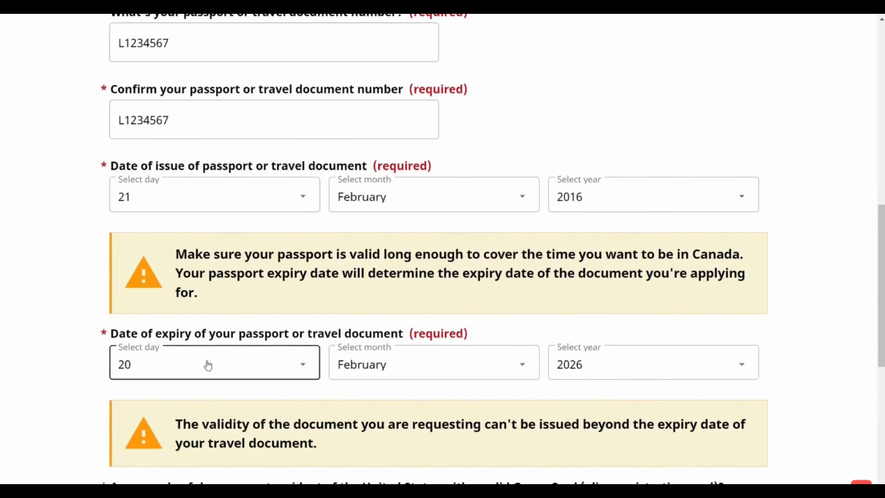
scroll(208, 365, down, 5)
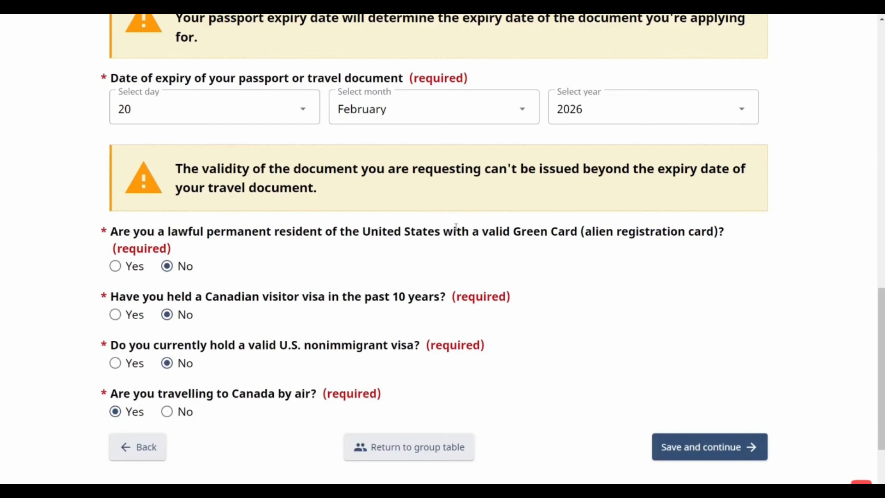
scroll(456, 227, down, 1)
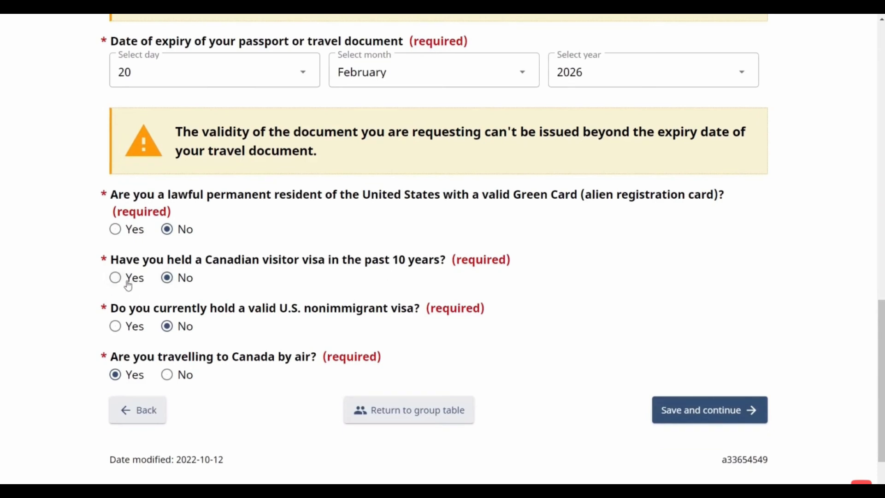
scroll(139, 280, down, 1)
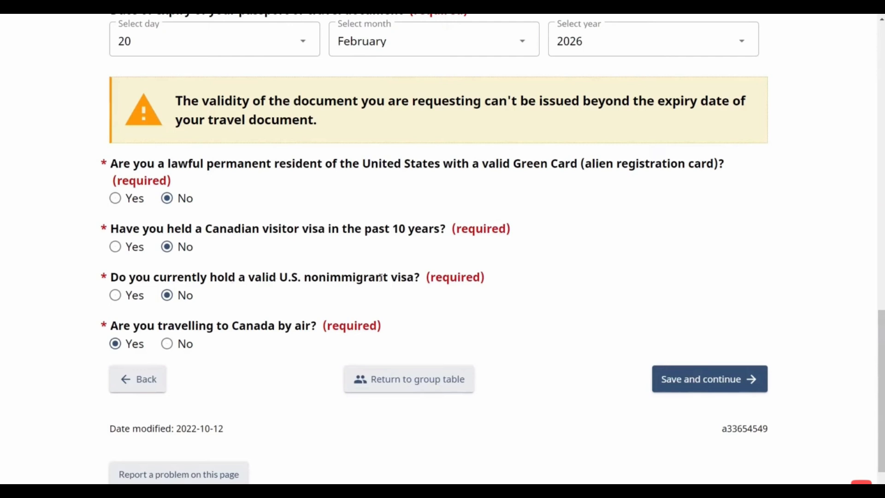
scroll(154, 308, down, 1)
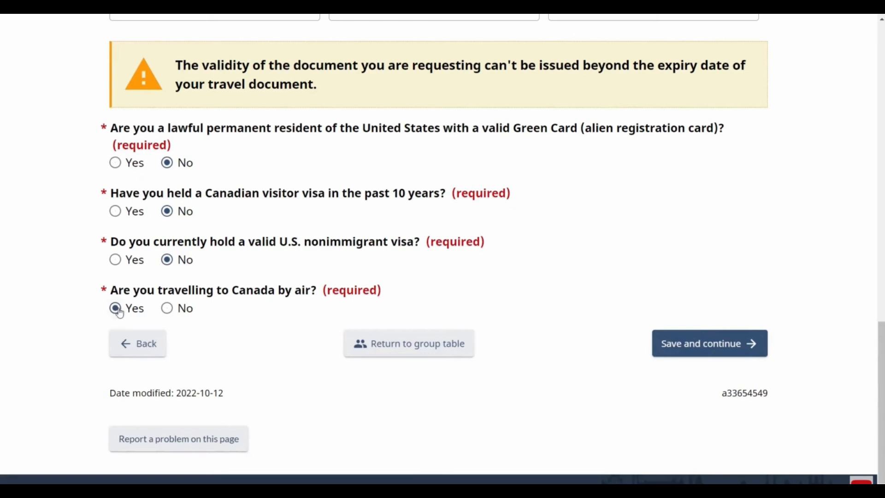
click(717, 340)
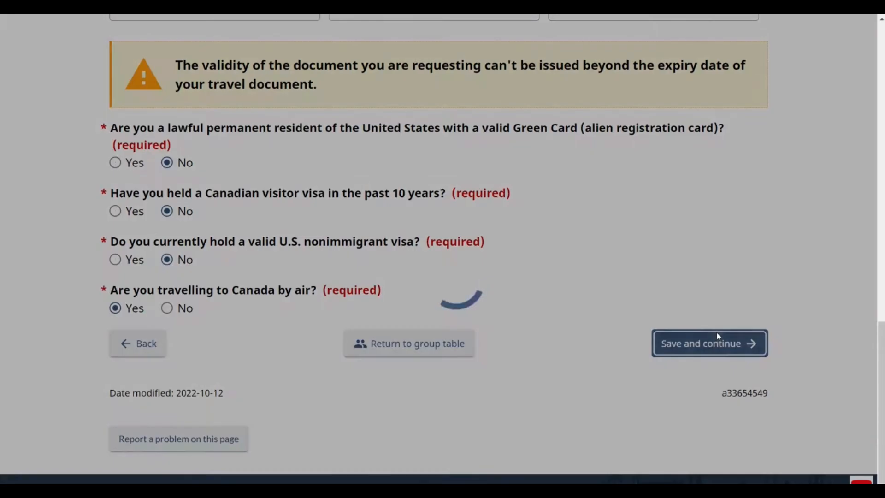
- Check the applicant's country or territory of birth against the available countries, keeping India selected
scroll(555, 278, down, 2)
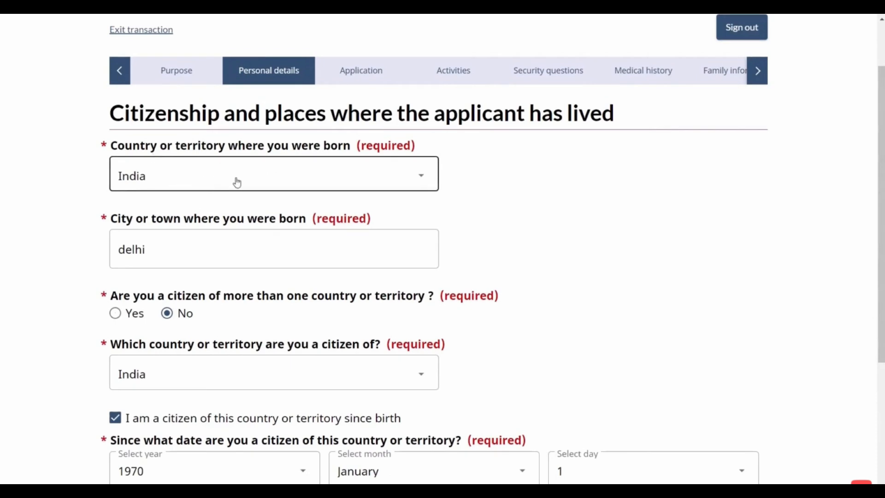
click(205, 181)
scroll(188, 223, up, 1)
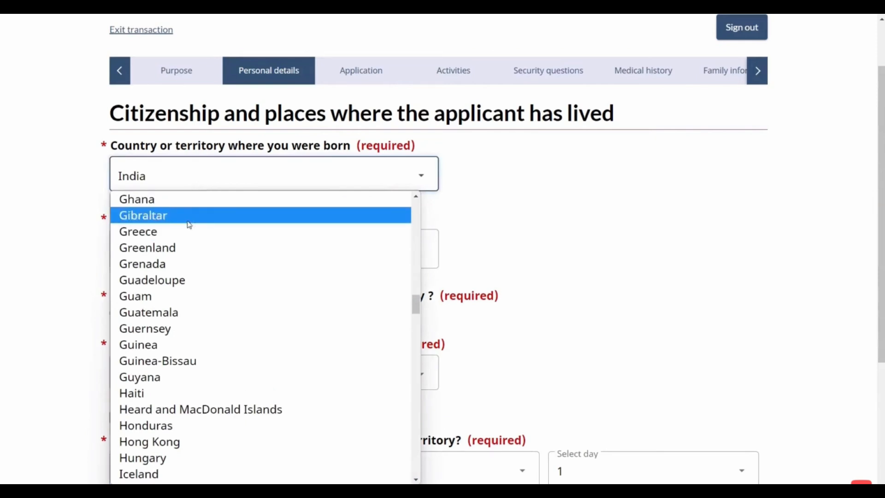
click(196, 178)
scroll(159, 184, down, 2)
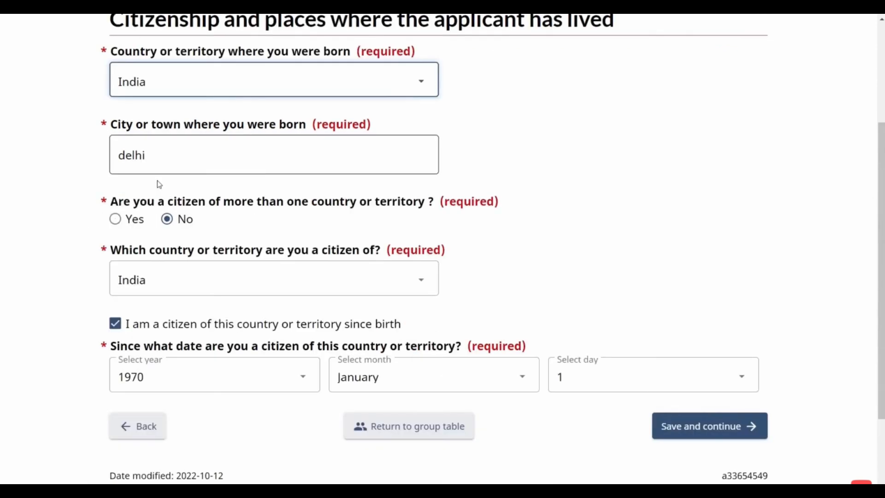
- Check the birth city against the passport, review the citizenship country and citizen-since-birth answers, and save the citizenship page
scroll(156, 181, up, 1)
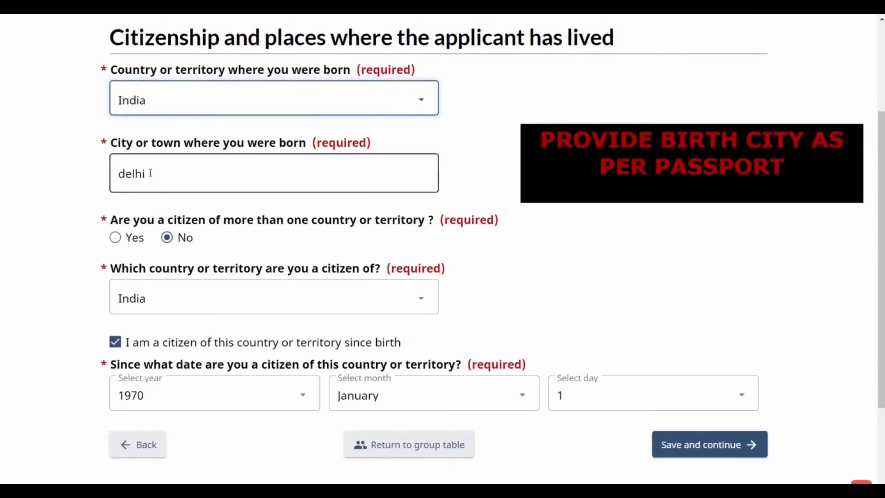
scroll(162, 174, down, 2)
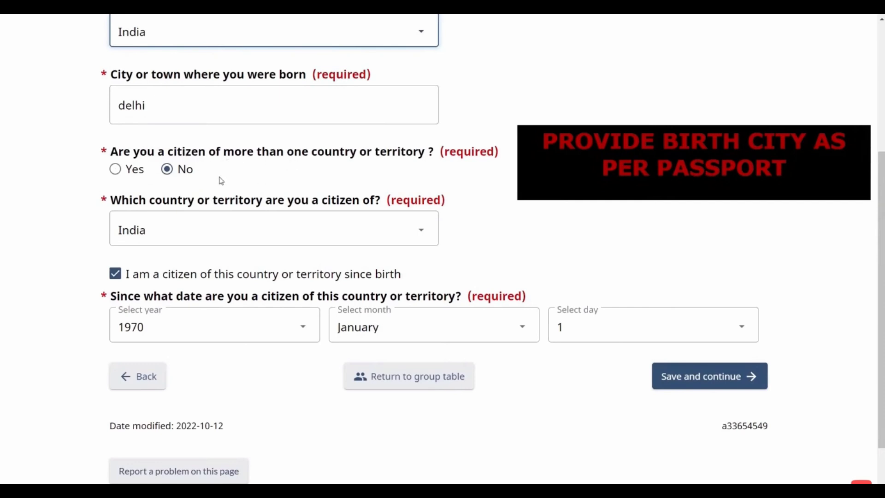
scroll(221, 179, down, 1)
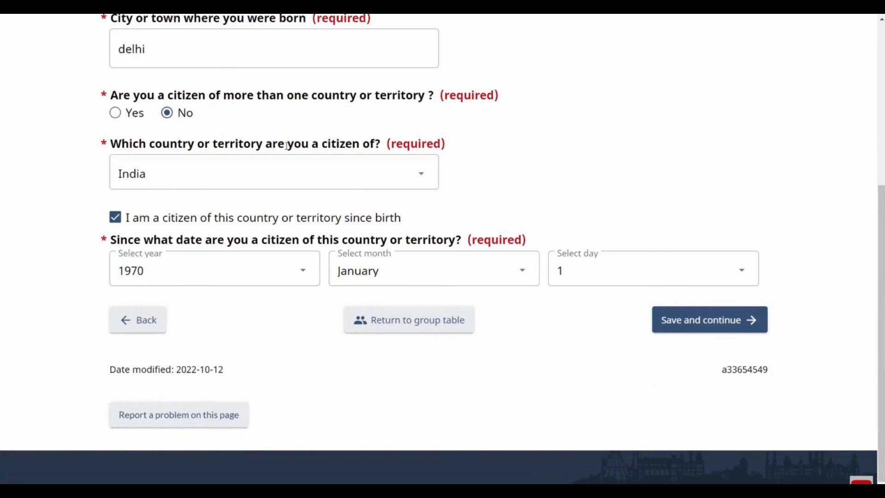
scroll(312, 172, down, 1)
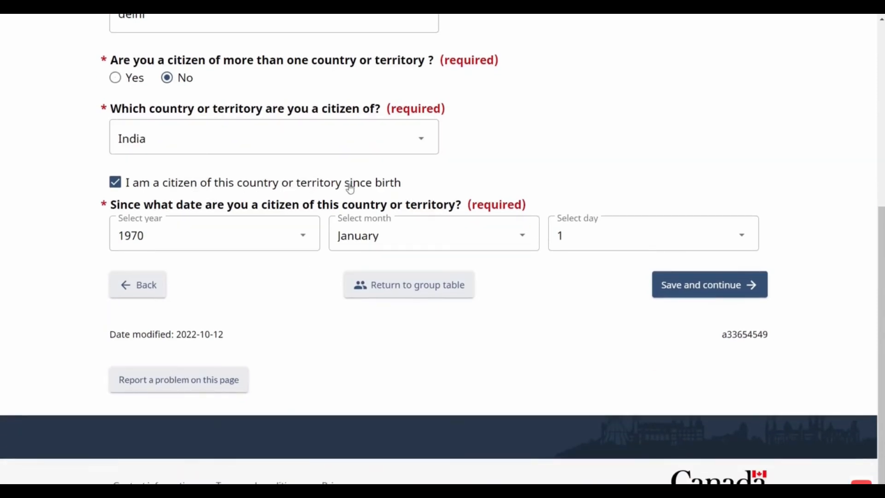
click(674, 283)
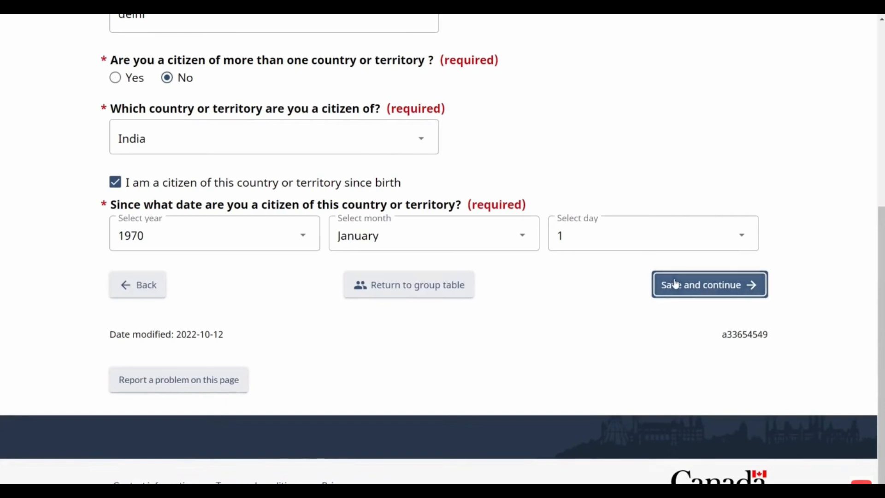
- Review the national identity document's number, date of issue and issuing country, and save the page
scroll(518, 273, down, 1)
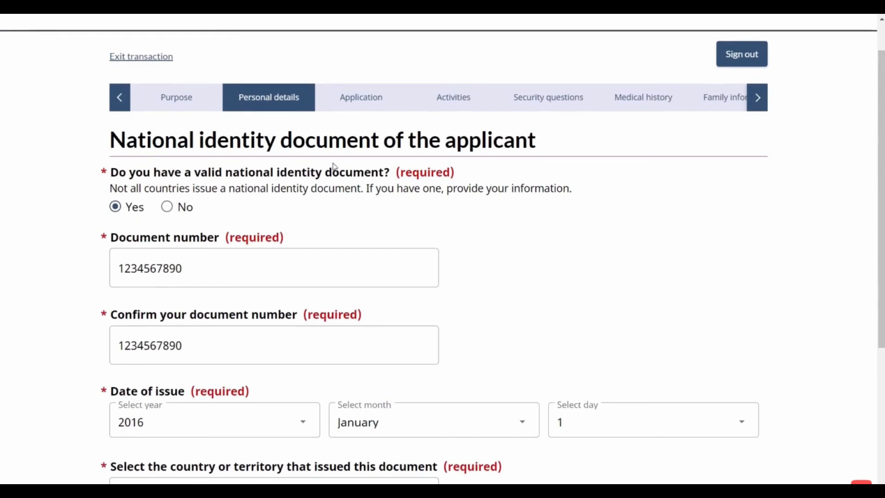
scroll(166, 151, down, 1)
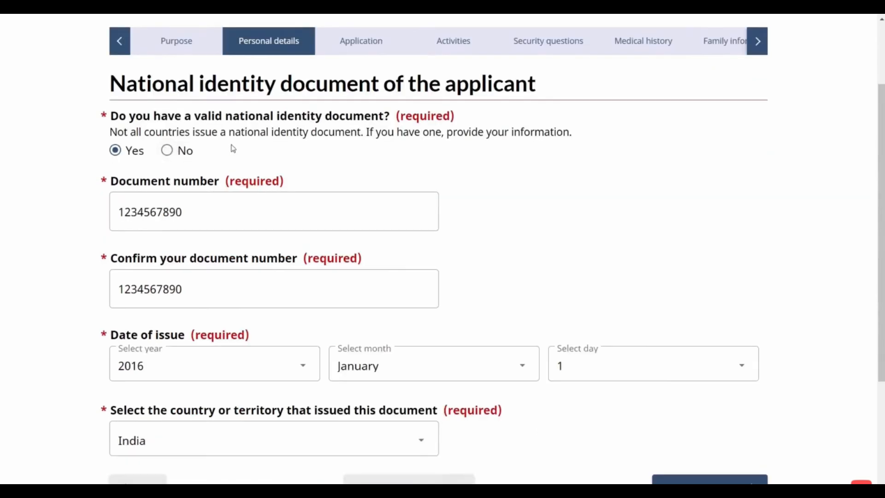
scroll(180, 158, down, 1)
click(180, 158)
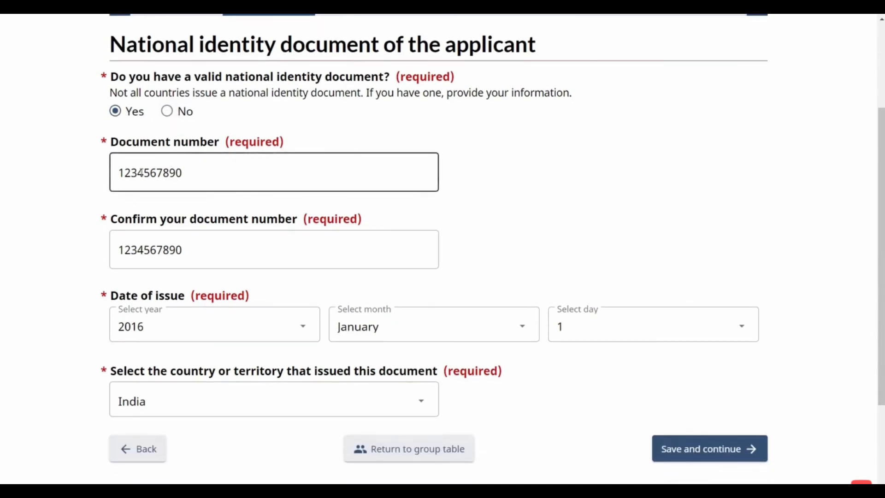
scroll(141, 172, down, 1)
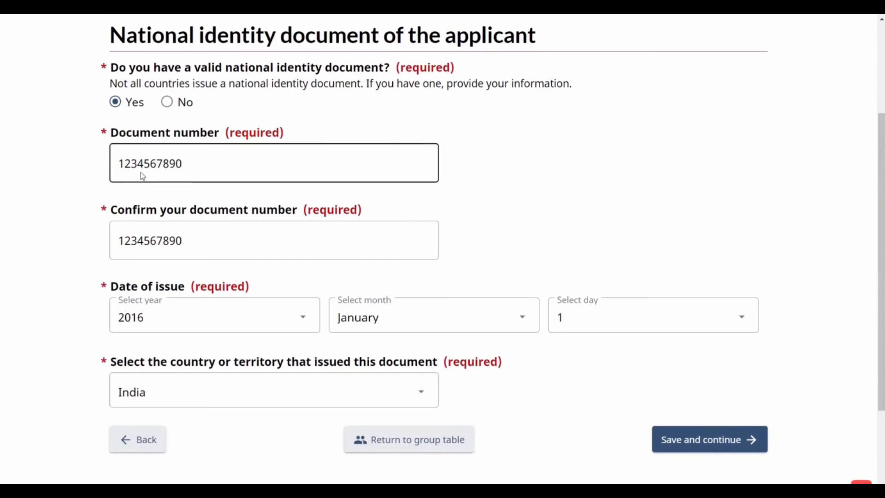
scroll(148, 207, down, 1)
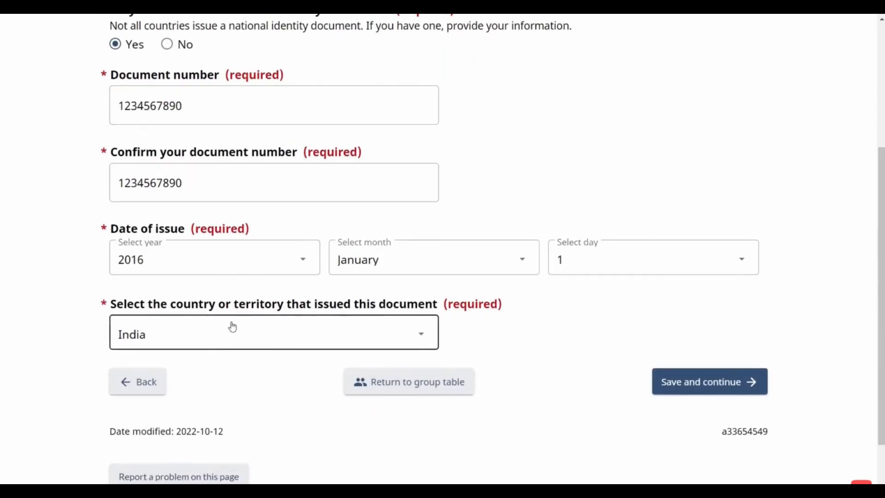
click(729, 387)
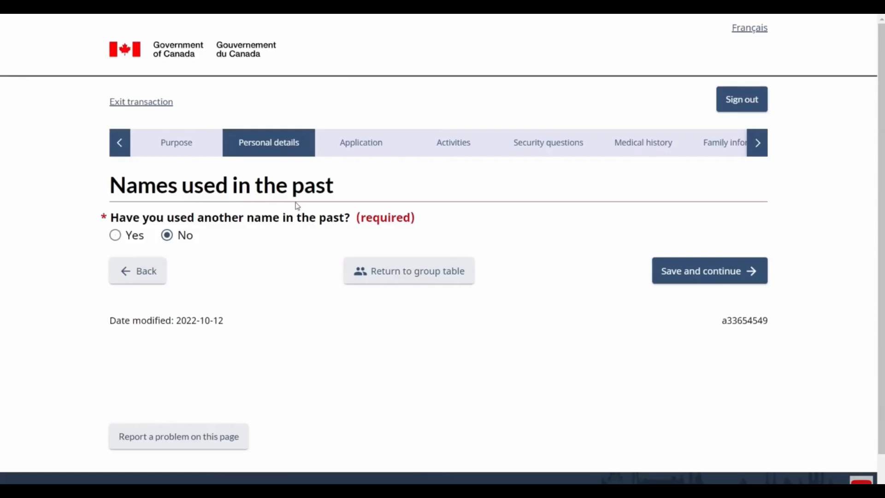
- Answer No to having used another name in the past, and save the page
click(179, 239)
scroll(461, 254, down, 1)
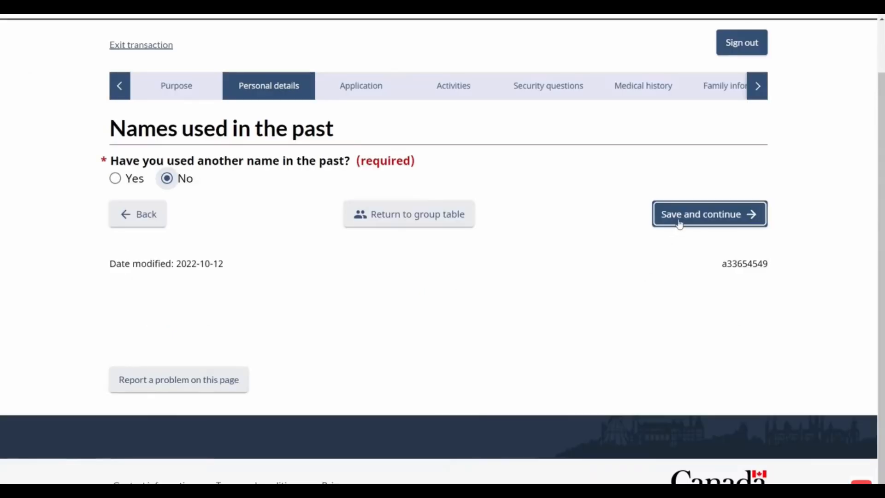
click(683, 219)
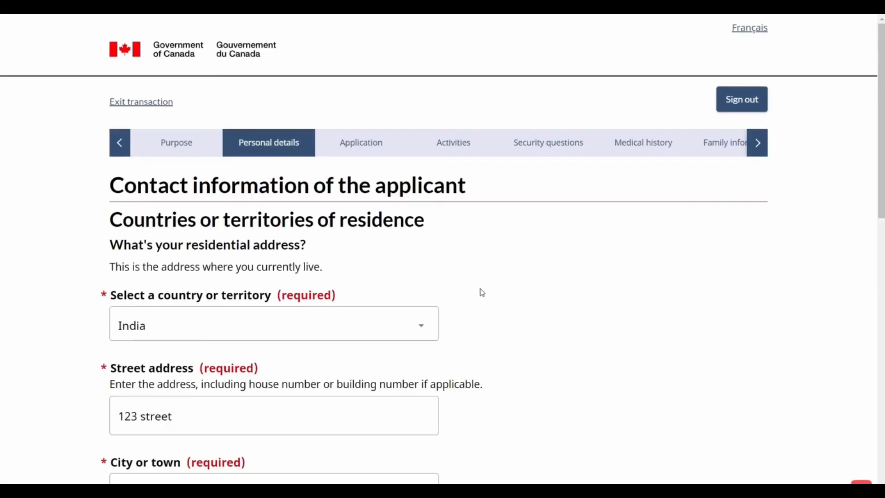
- Review the applicant's residential address, checking the country list while keeping India selected
scroll(480, 292, down, 2)
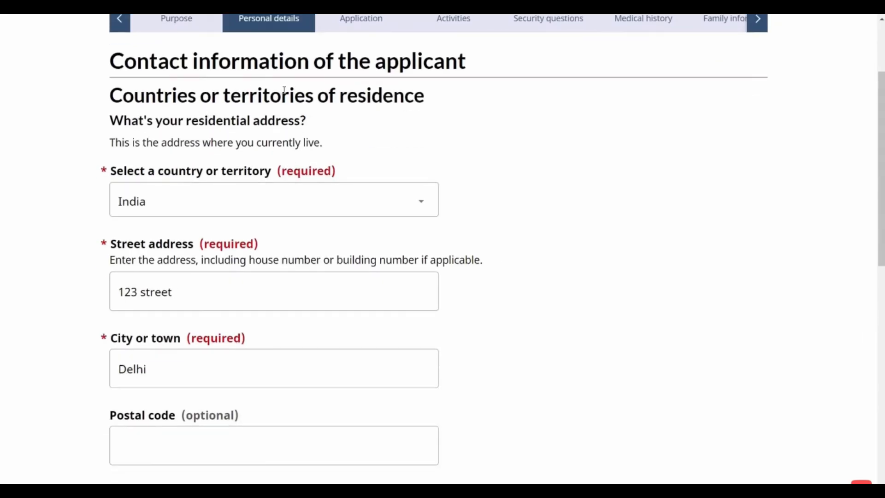
scroll(381, 91, down, 1)
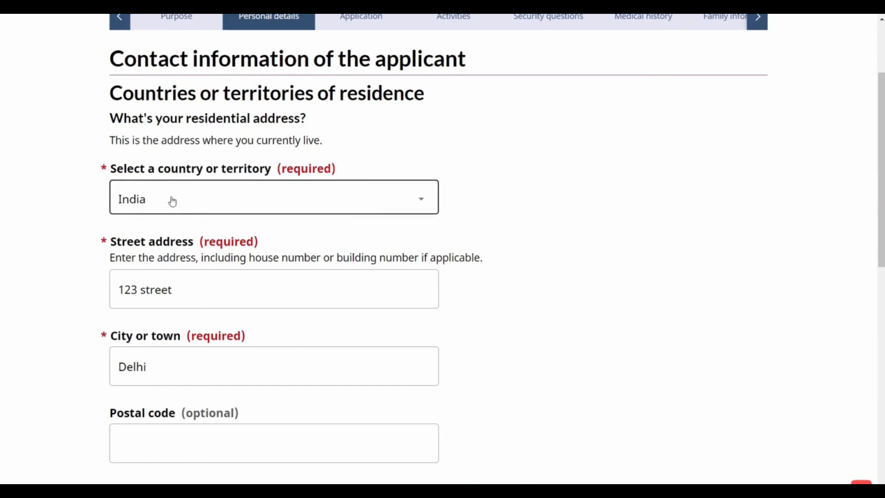
click(165, 212)
click(165, 212)
click(194, 206)
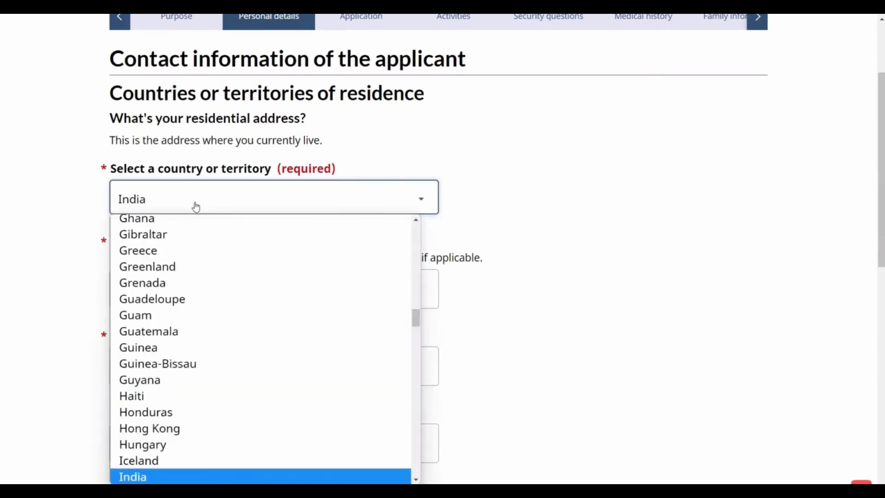
click(63, 200)
scroll(63, 198, down, 1)
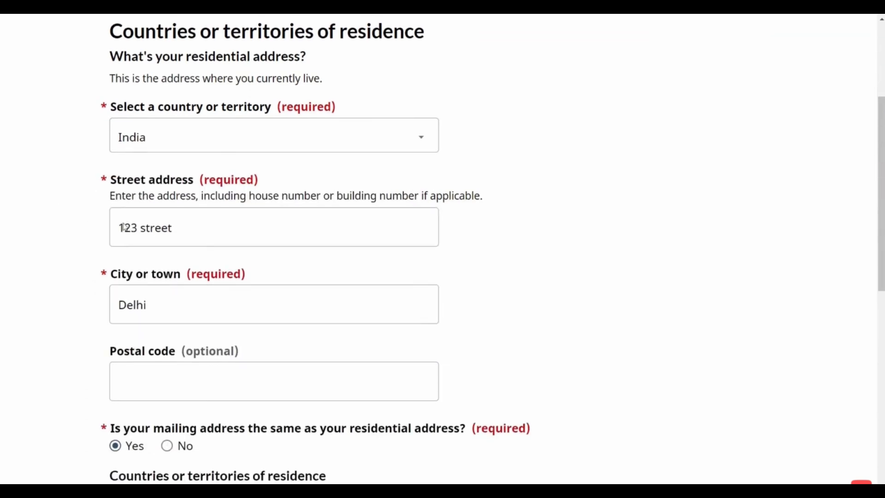
- Answer Yes to the mailing address being the same as the residential address
scroll(129, 270, down, 3)
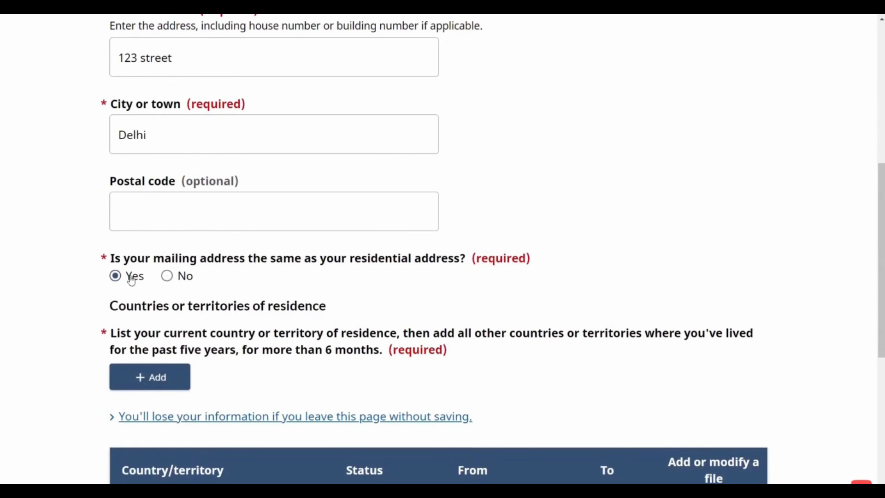
click(167, 277)
click(115, 277)
- Start adding a country of residence entry with India as the country and Citizen as the status
scroll(282, 191, down, 3)
click(177, 228)
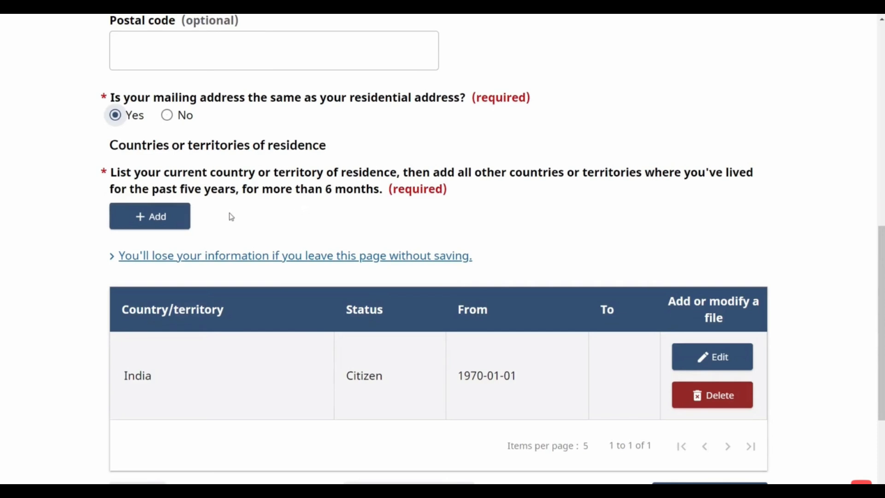
click(167, 226)
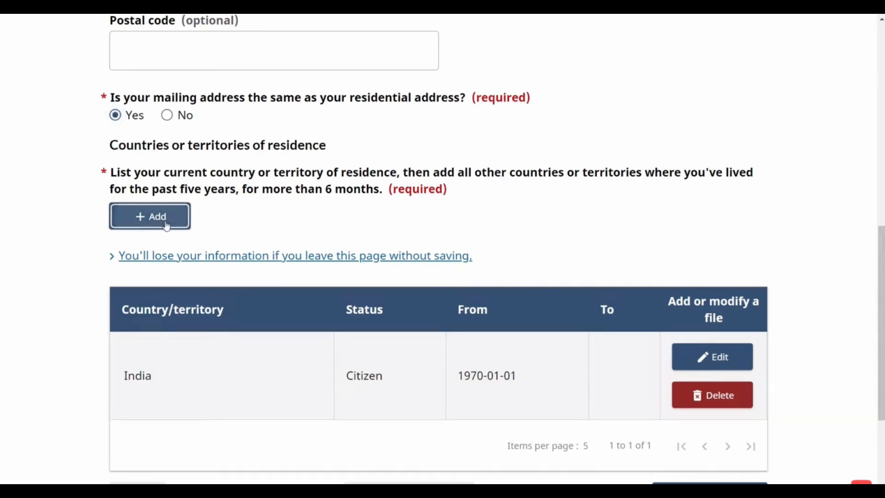
scroll(230, 164, down, 1)
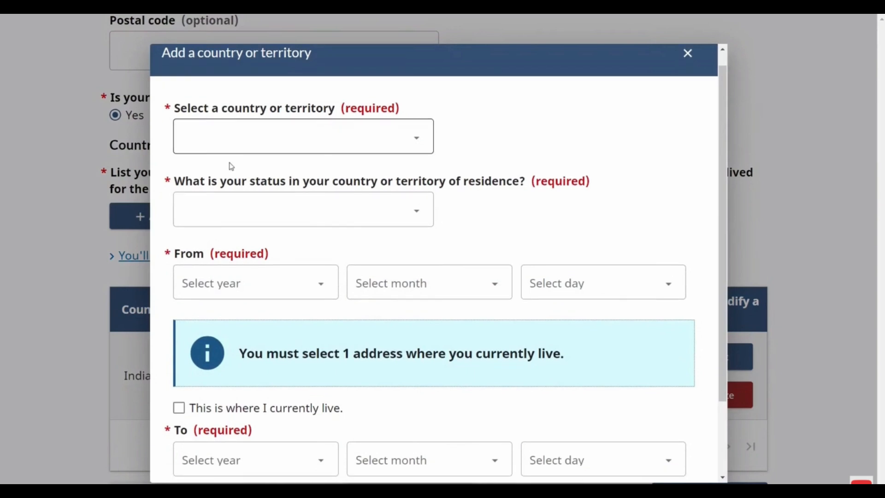
click(252, 138)
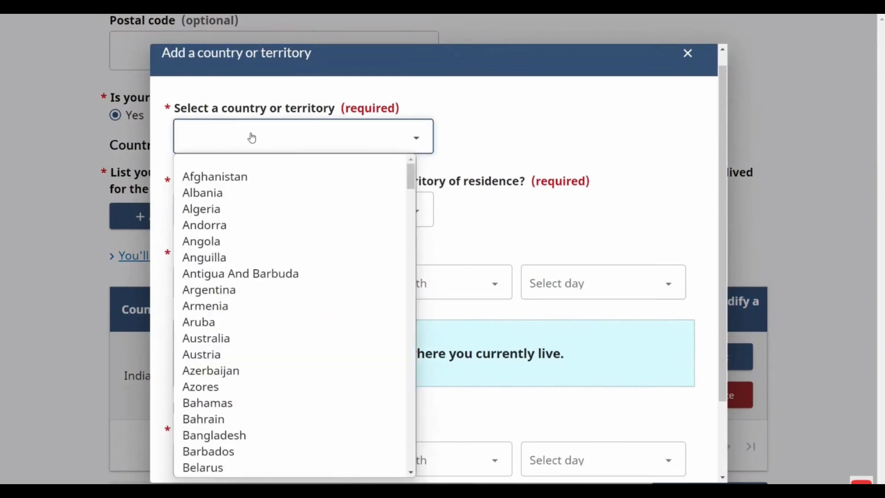
scroll(237, 321, down, 1)
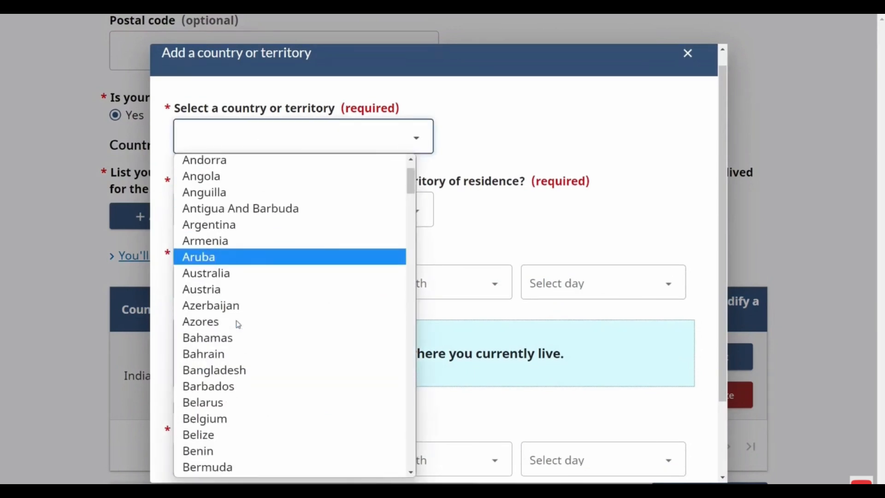
click(472, 127)
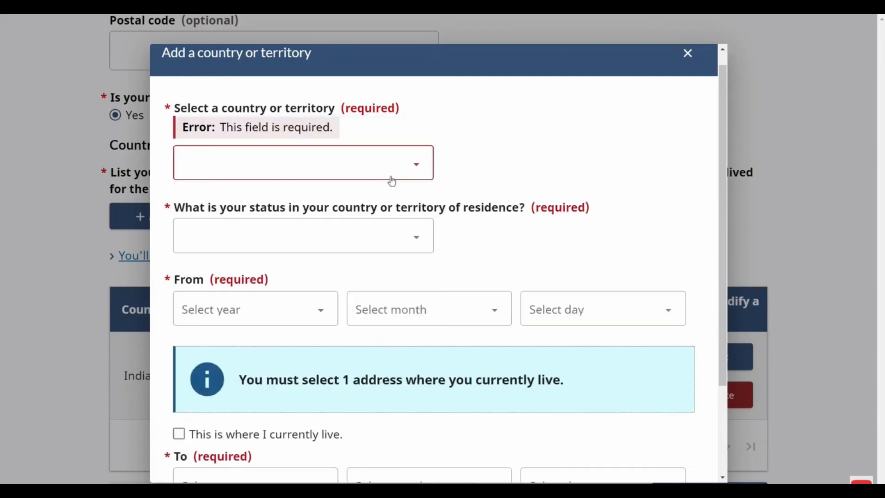
click(263, 178)
text(india)
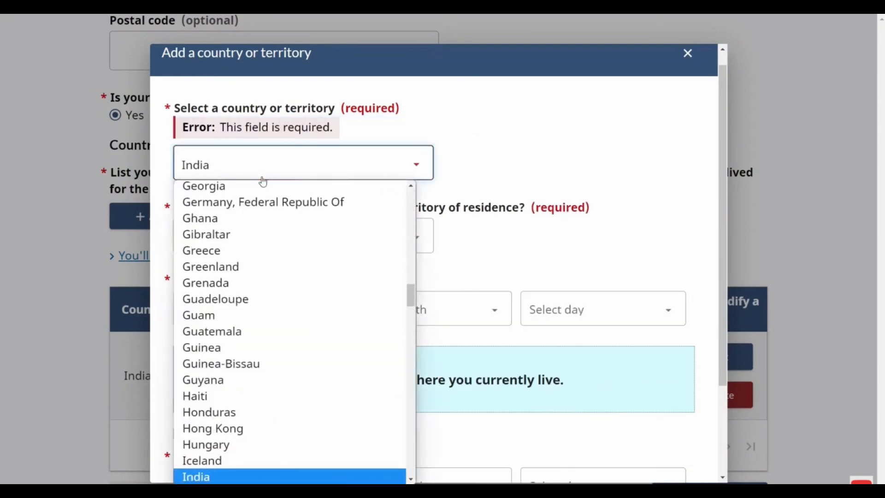
key(Return)
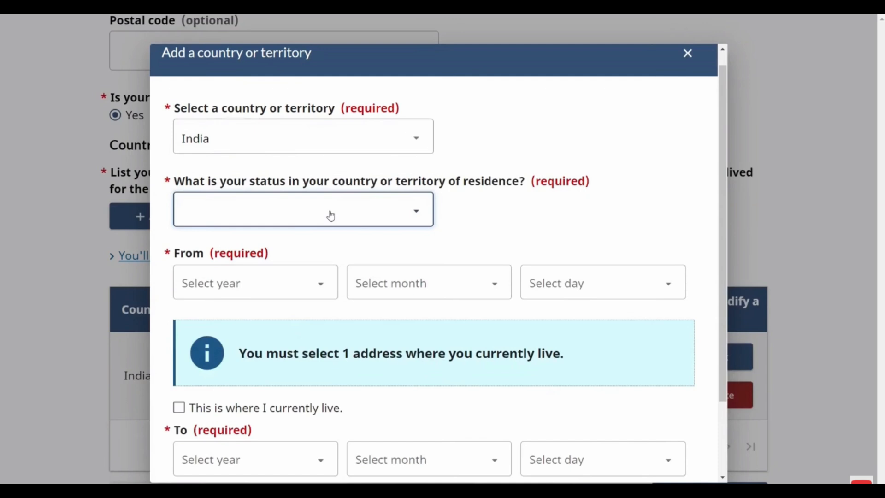
click(331, 217)
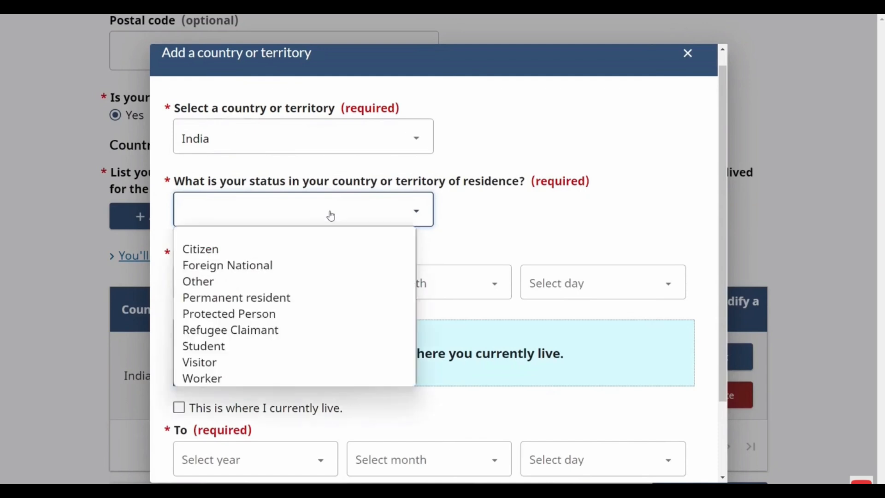
click(201, 248)
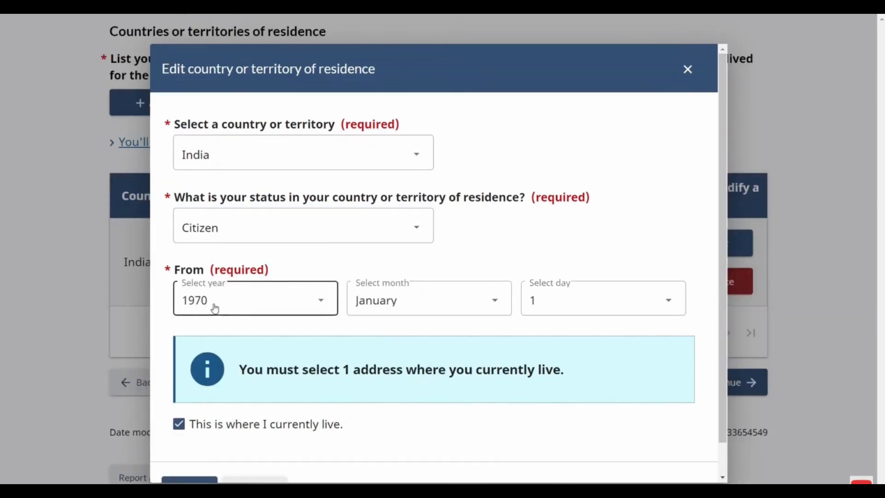
- Review and save the existing India residence entry marked as the current place of living, and save the page
scroll(215, 308, down, 1)
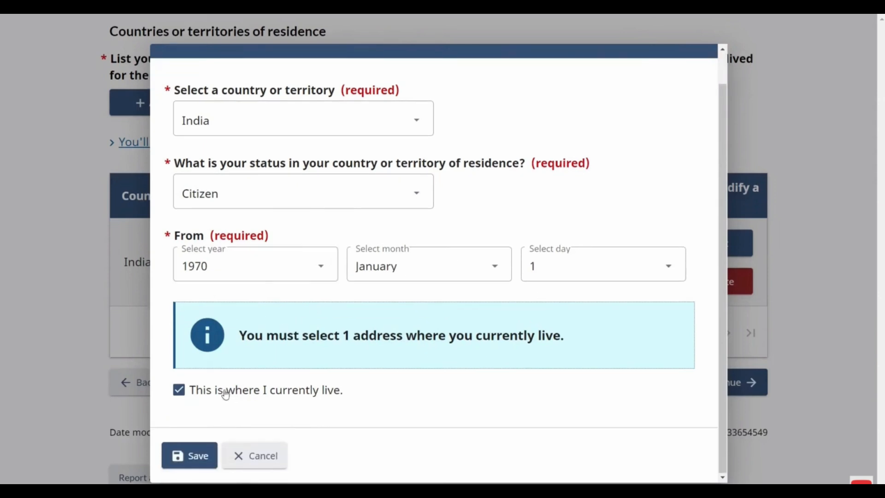
click(198, 466)
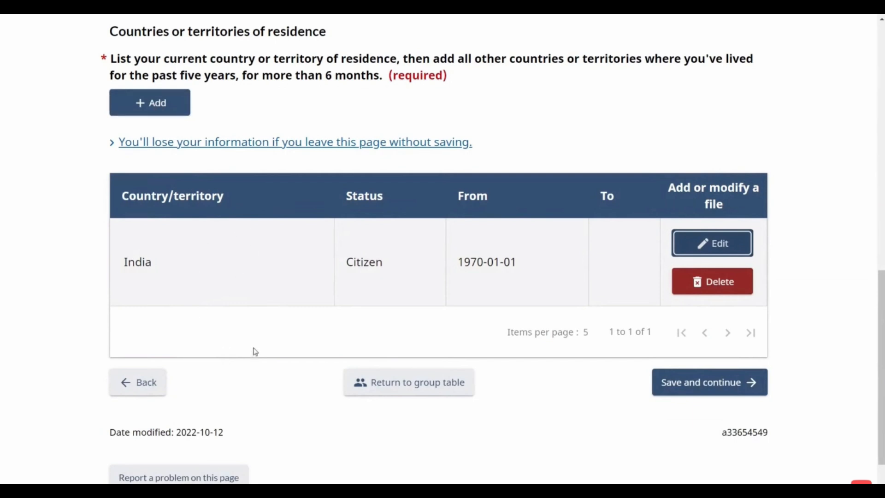
click(703, 395)
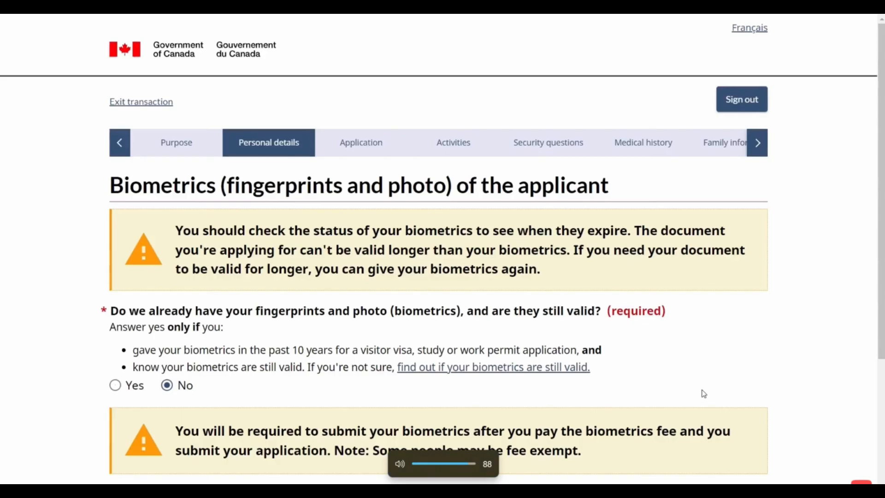
- Examine the question on whether the applicant's fingerprints and photo are already on file and still valid
scroll(407, 262, down, 1)
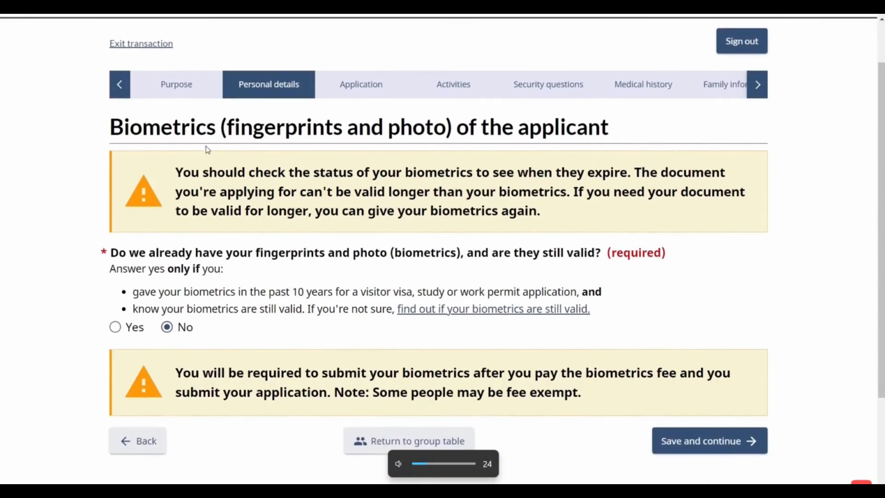
scroll(166, 259, down, 1)
key(XF86AudioRaiseVolume)
key(XF86AudioRaiseVolume)
key(XF86AudioRaiseVolume)
key(XF86AudioRaiseVolume)
key(XF86AudioRaiseVolume)
key(XF86AudioRaiseVolume)
key(XF86AudioRaiseVolume)
key(XF86AudioRaiseVolume)
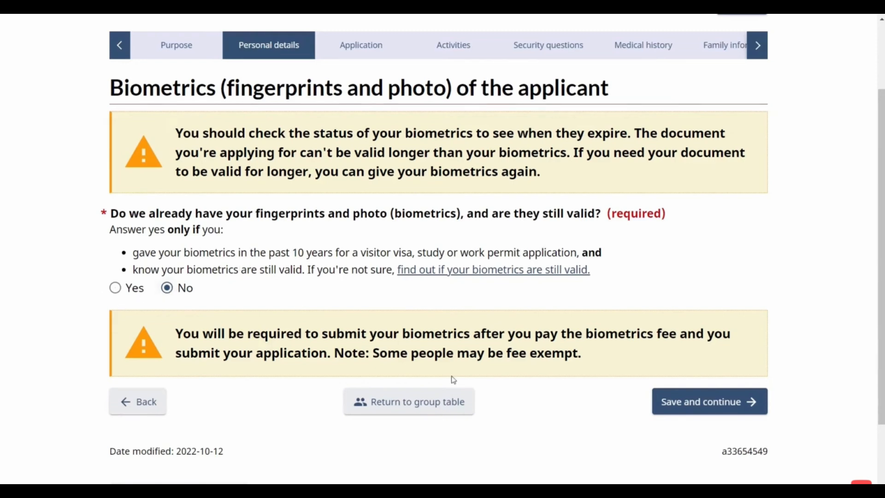
- Save the biometrics page with the answer No, and select Family member as the inviter's relationship on the invitation page
click(688, 409)
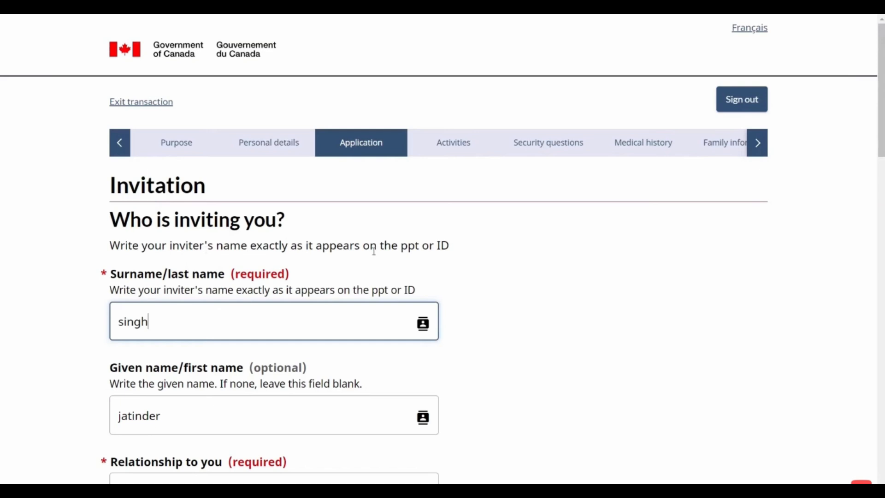
scroll(409, 247, down, 1)
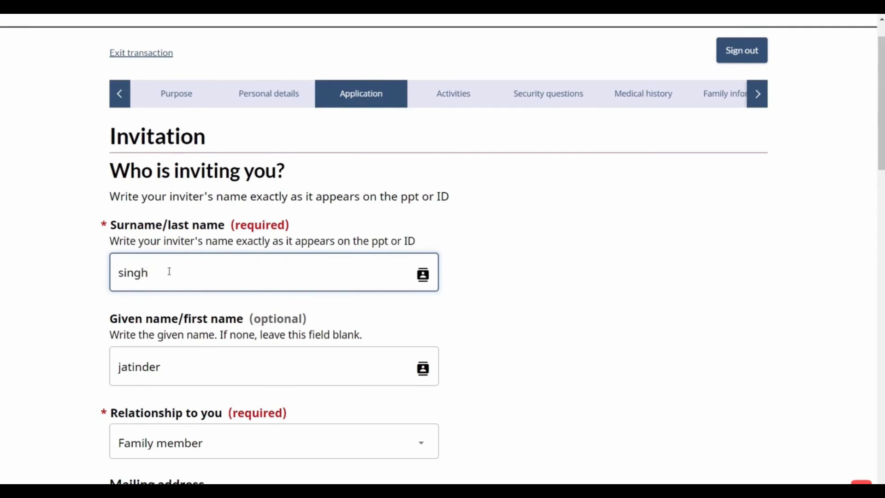
scroll(170, 271, down, 1)
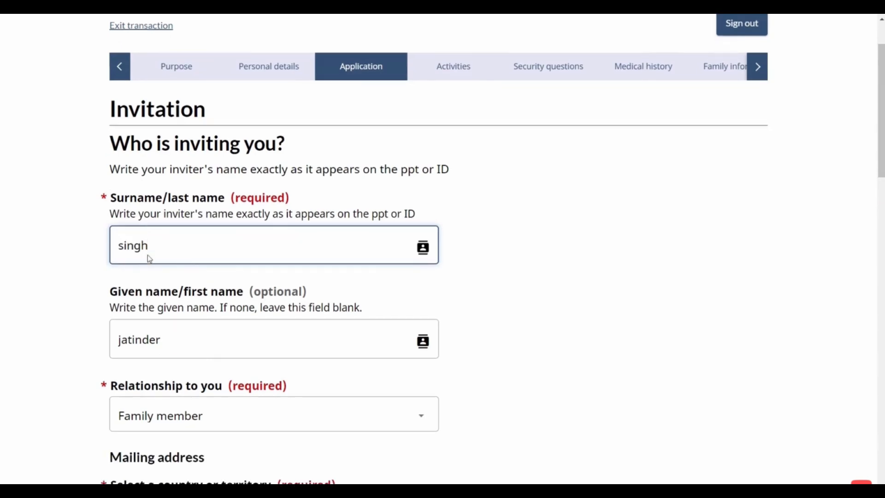
scroll(145, 247, down, 1)
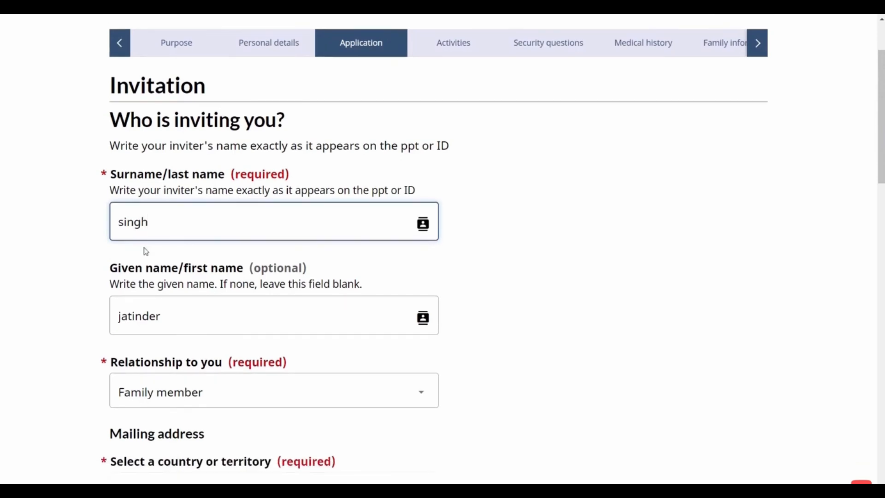
scroll(162, 301, down, 3)
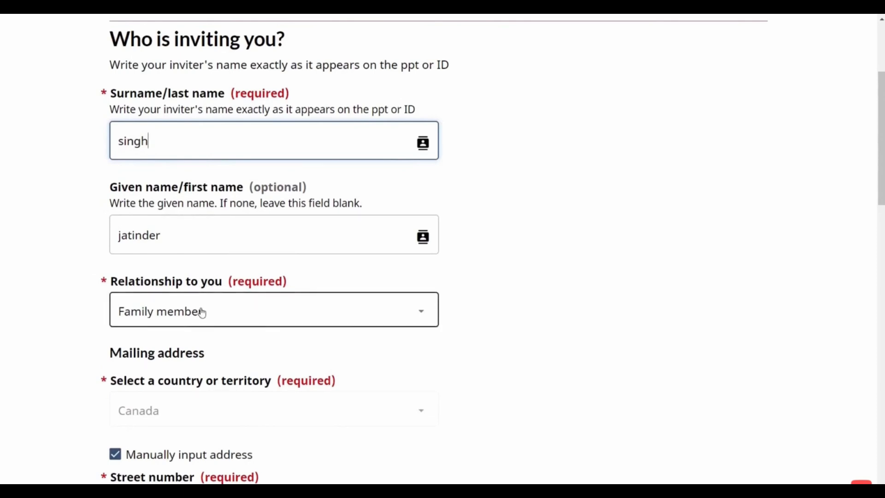
click(202, 313)
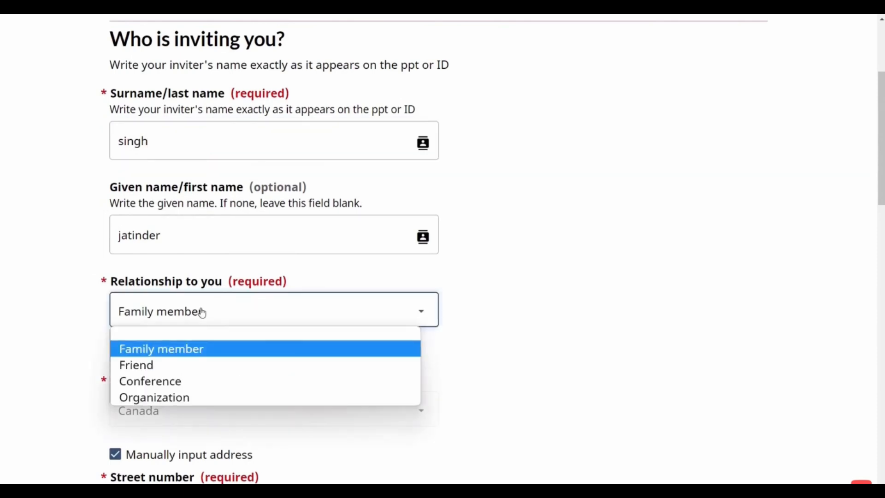
click(177, 350)
- Review the inviter's mailing address, telephone details and email address on the invitation page
scroll(102, 359, down, 2)
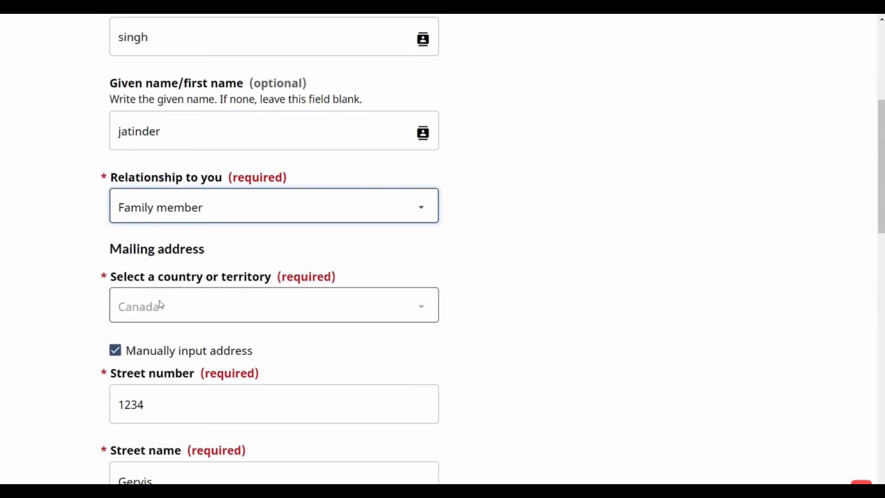
scroll(159, 302, down, 1)
scroll(134, 302, down, 1)
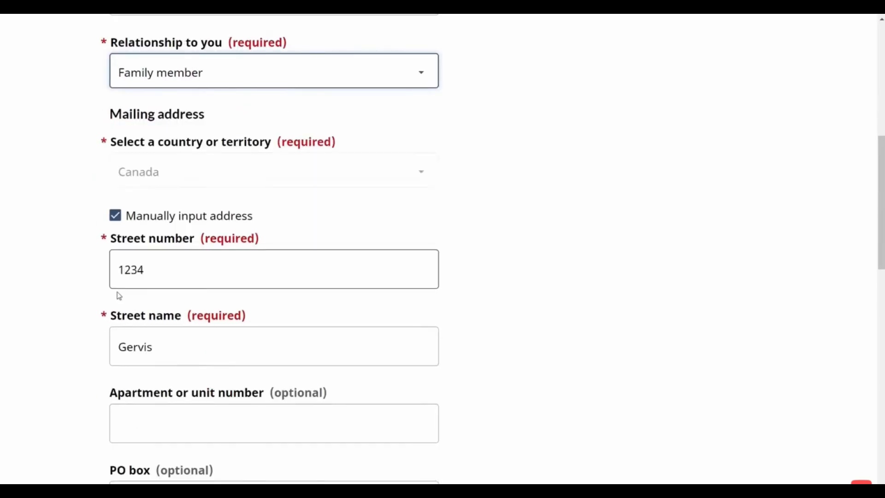
scroll(110, 470, down, 2)
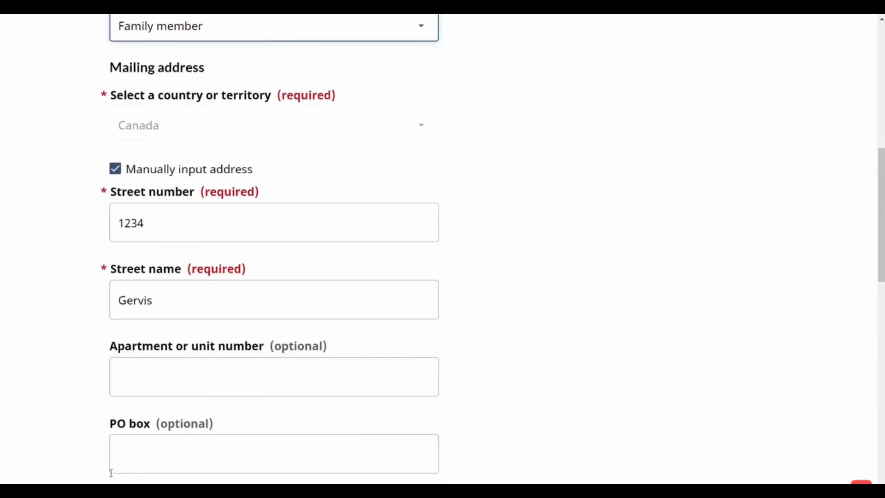
scroll(216, 301, up, 1)
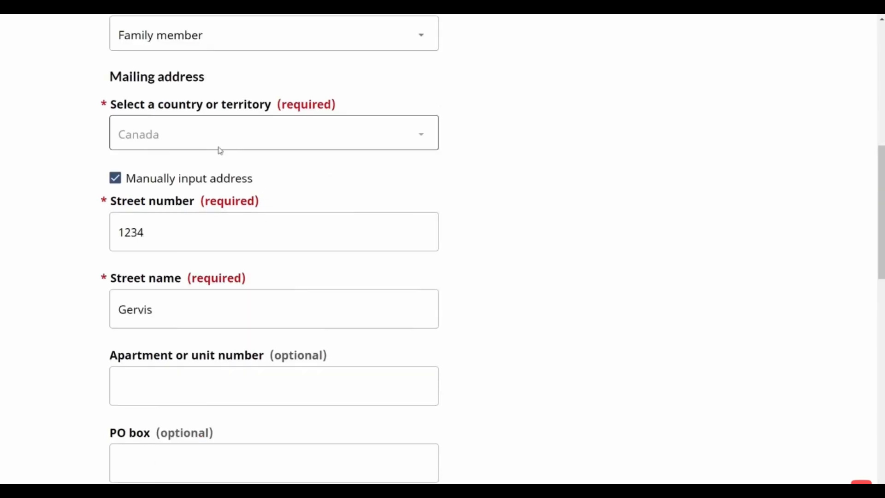
scroll(148, 431, down, 1)
scroll(151, 433, down, 3)
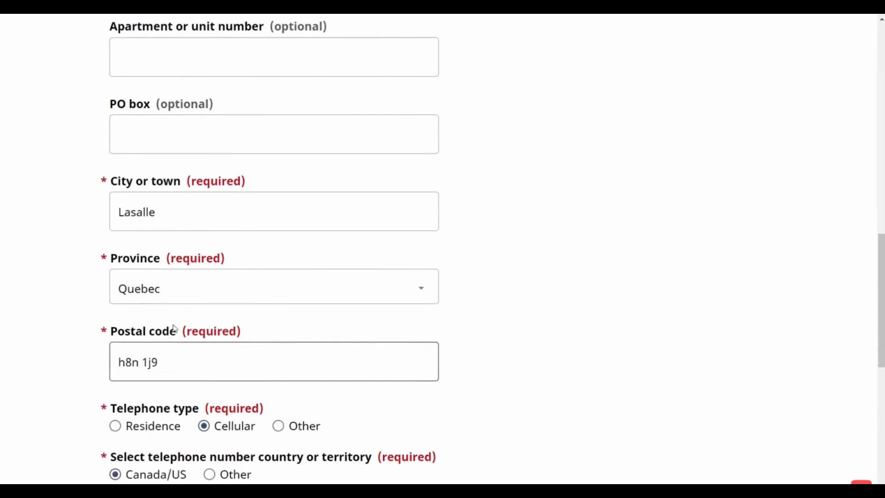
scroll(140, 453, down, 3)
scroll(141, 453, down, 1)
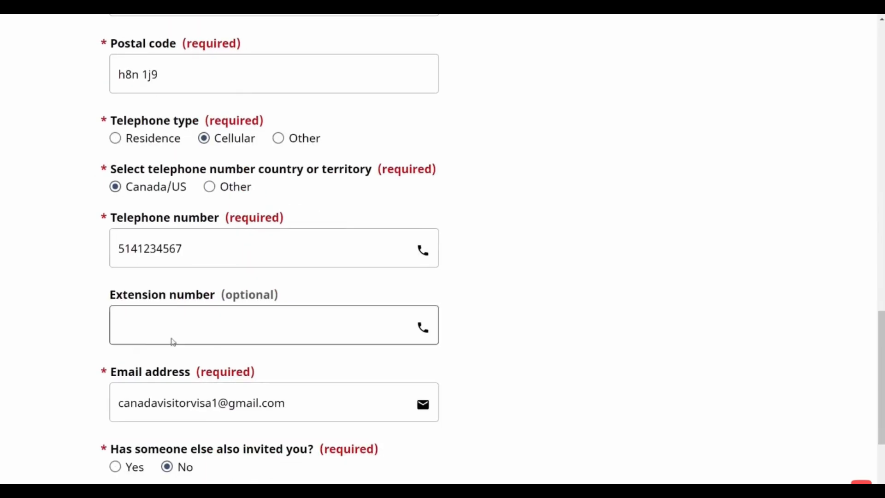
scroll(149, 282, down, 3)
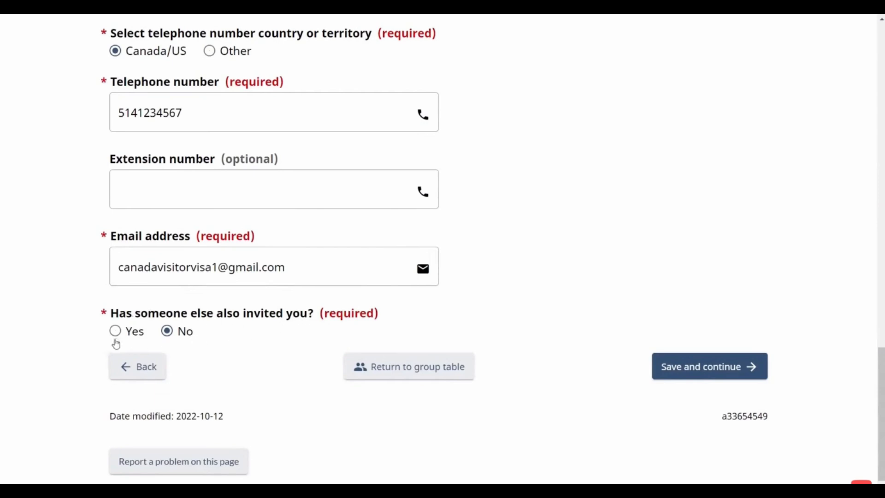
- Answer No to someone else also having invited the applicant, save the page, and review the finances answers
click(167, 333)
click(714, 368)
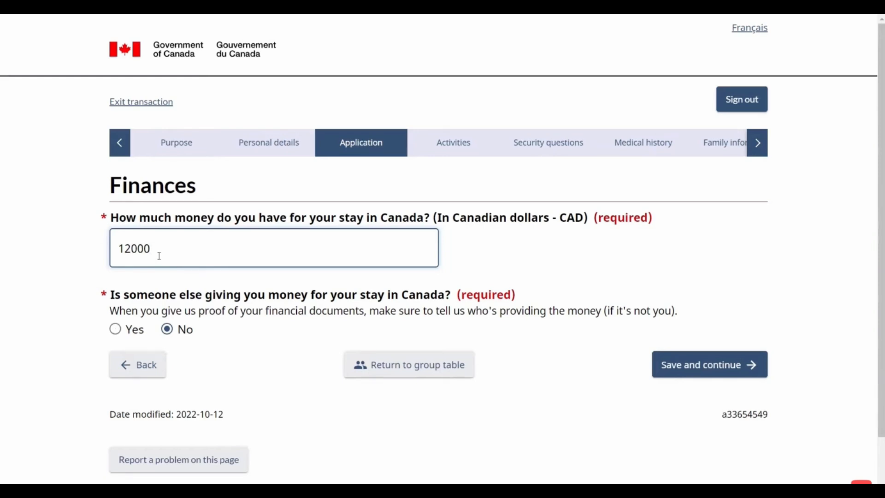
scroll(159, 256, down, 1)
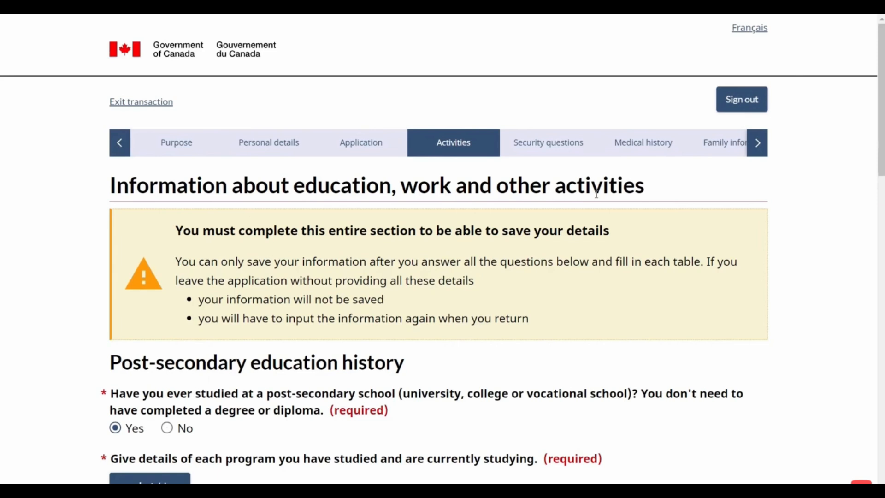
- Open the university entry in the post-secondary education history, review its dates, level, field of study and address, and save the entry
scroll(354, 320, down, 2)
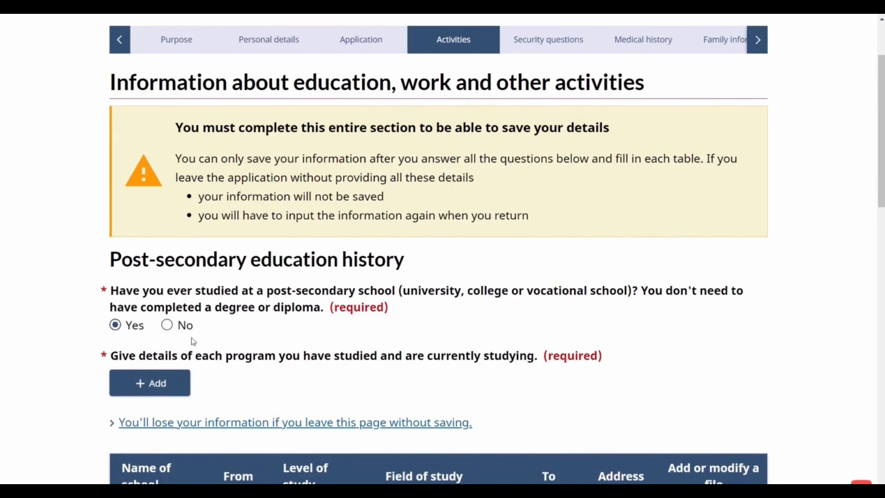
scroll(117, 332, down, 2)
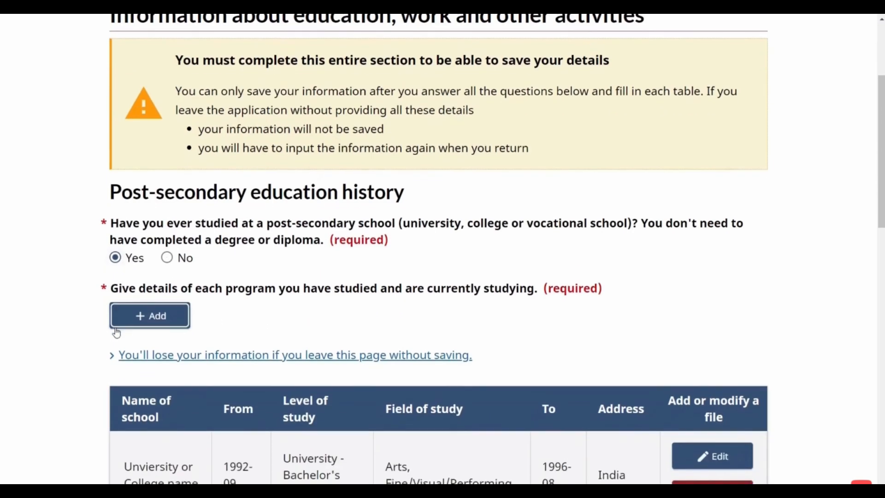
scroll(199, 463, down, 2)
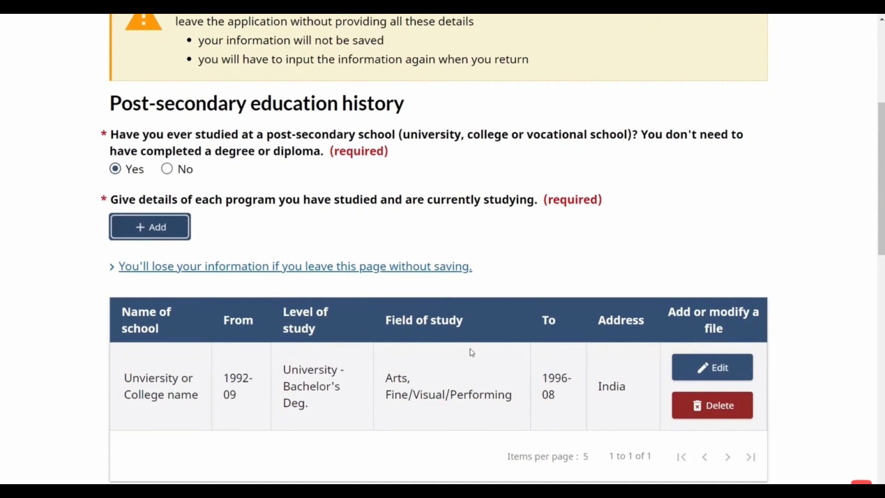
click(716, 370)
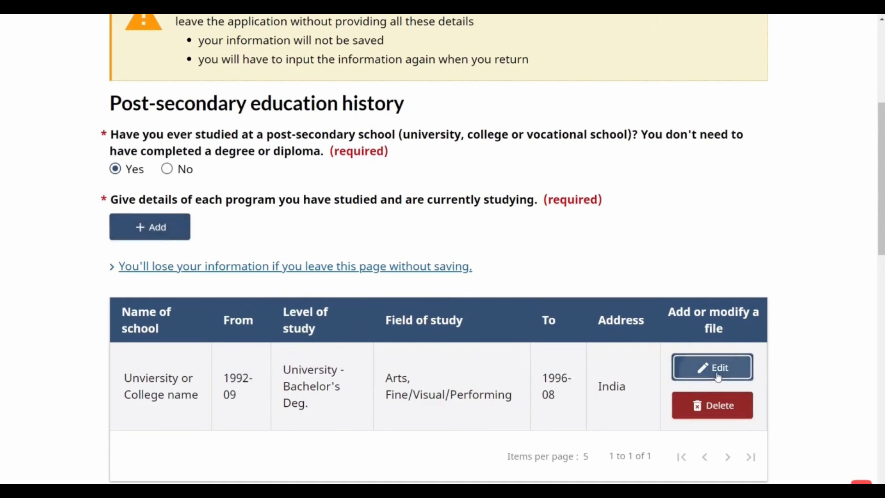
click(204, 154)
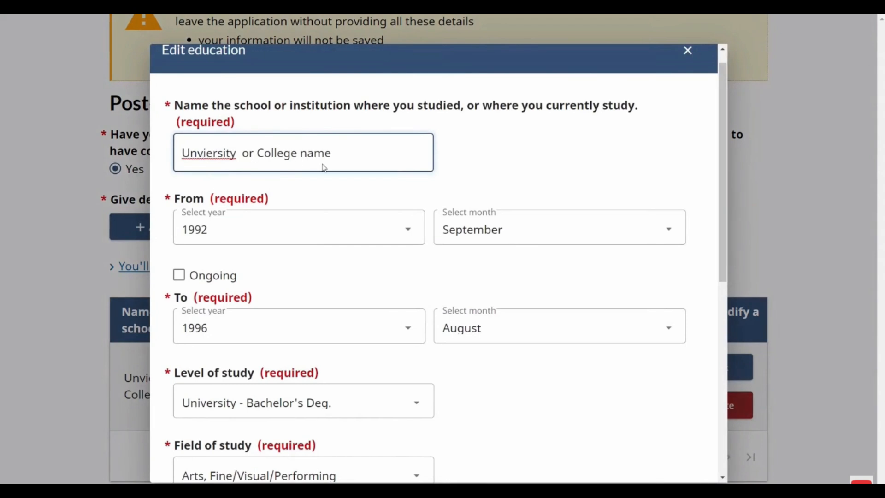
scroll(276, 224, down, 1)
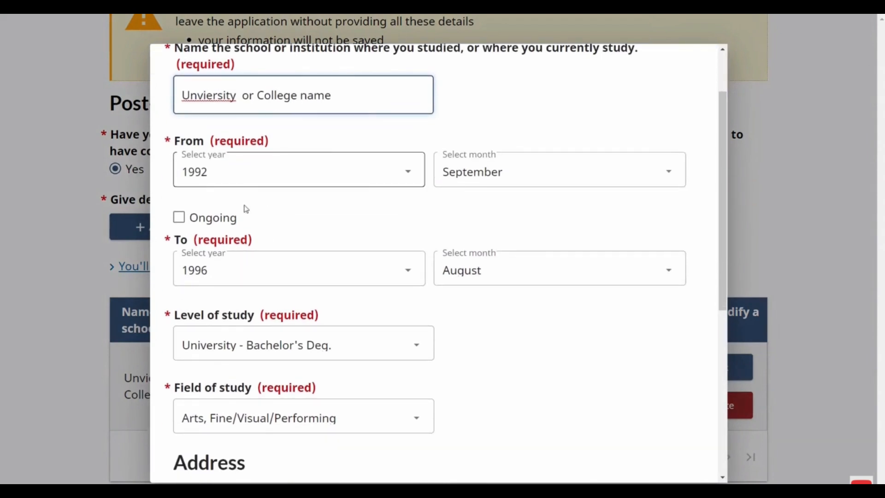
scroll(236, 262, down, 1)
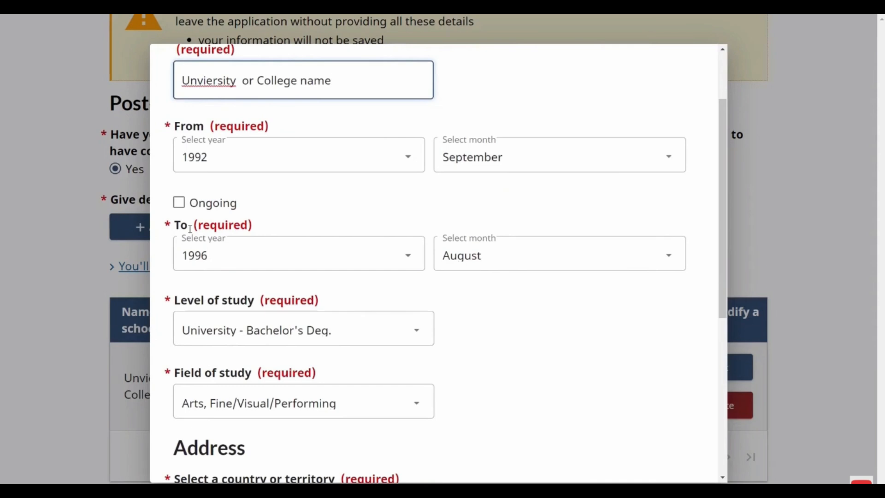
scroll(201, 265, down, 1)
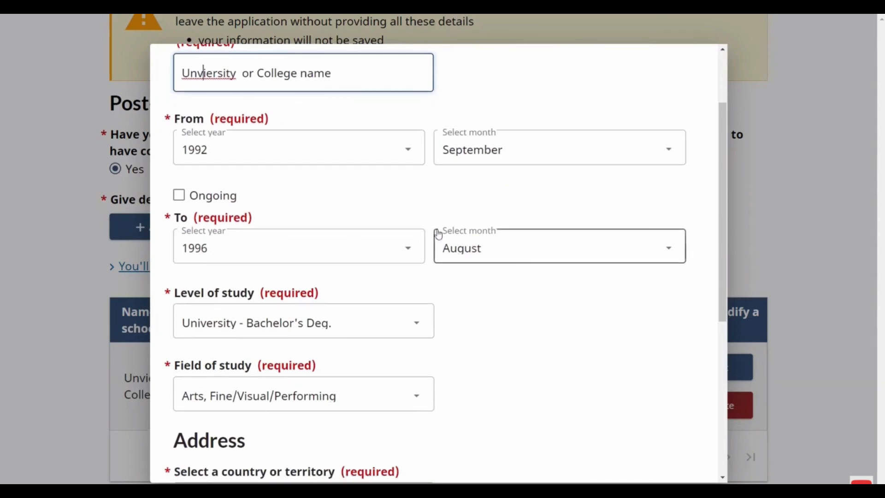
scroll(351, 258, down, 5)
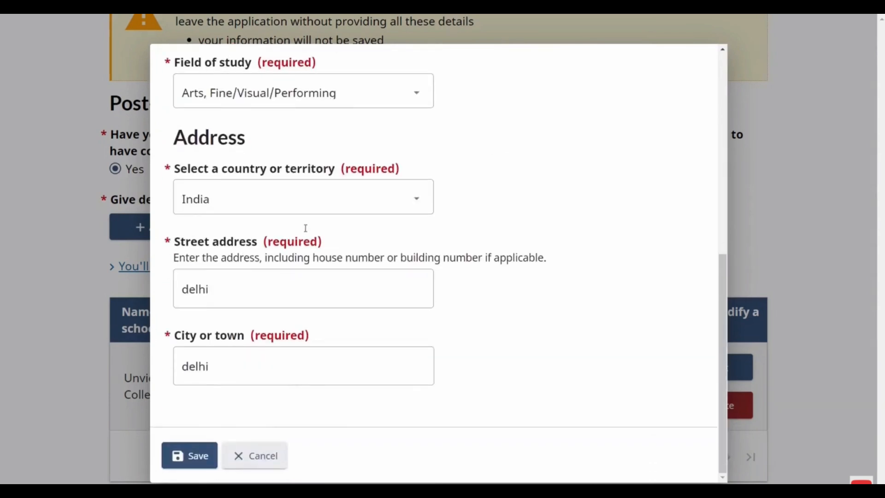
click(187, 455)
- Review the military/police service answer and the employment history for the past 10 years, and save the education and work activities page
scroll(186, 455, down, 3)
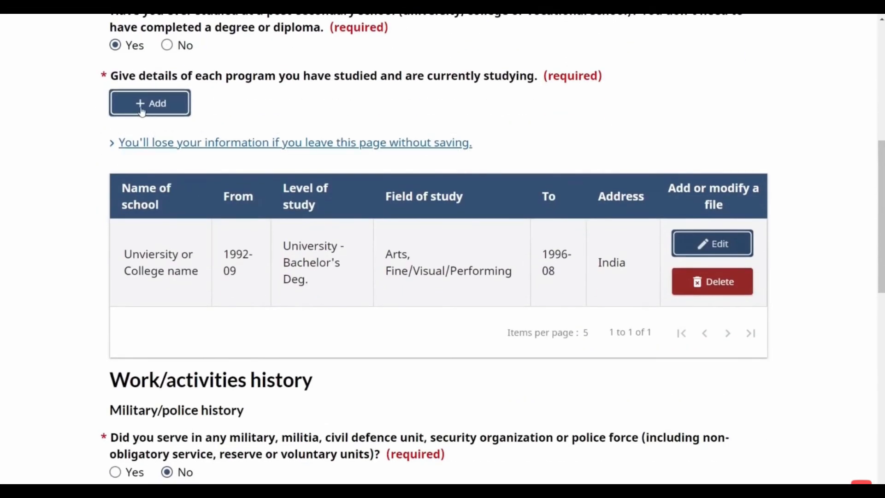
scroll(206, 283, down, 4)
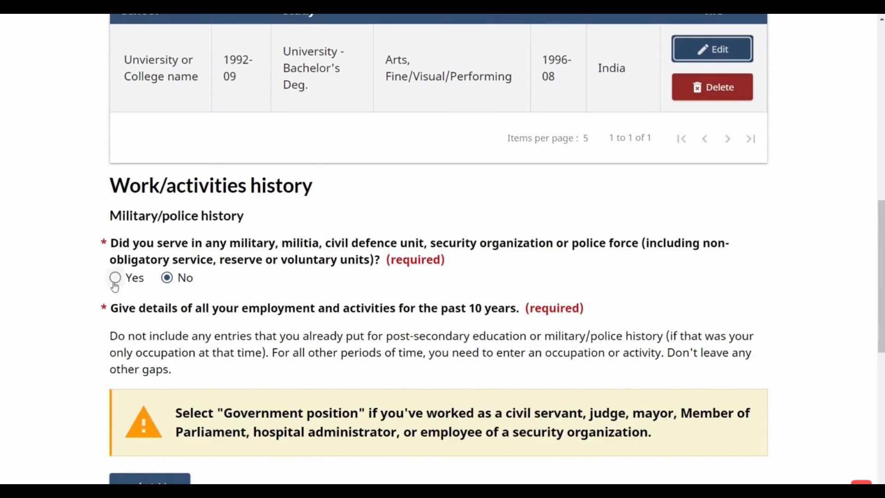
scroll(165, 289, down, 1)
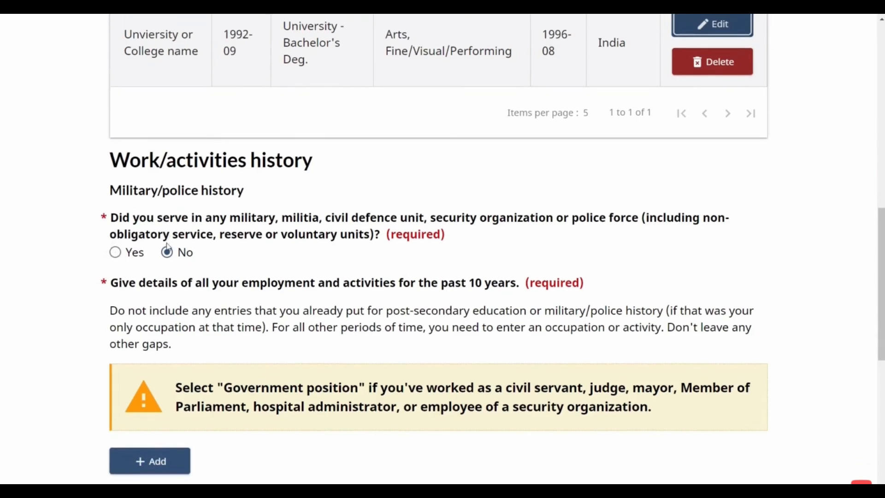
scroll(168, 247, down, 2)
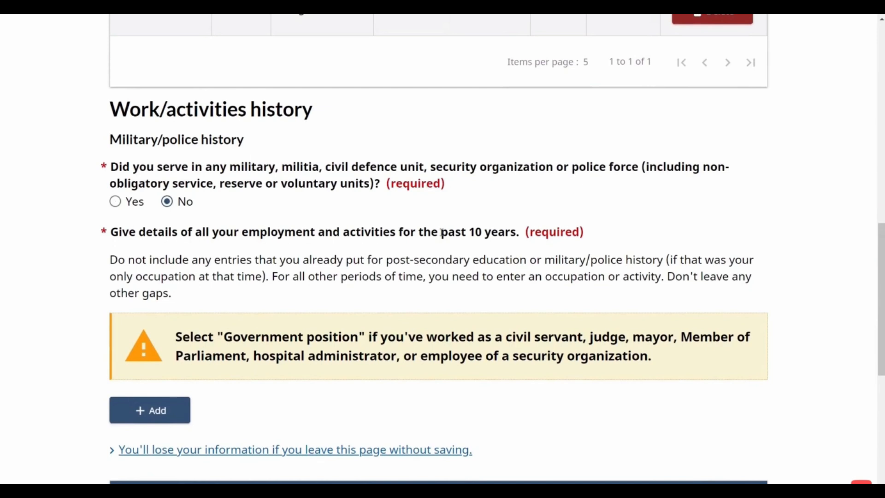
scroll(431, 261, down, 3)
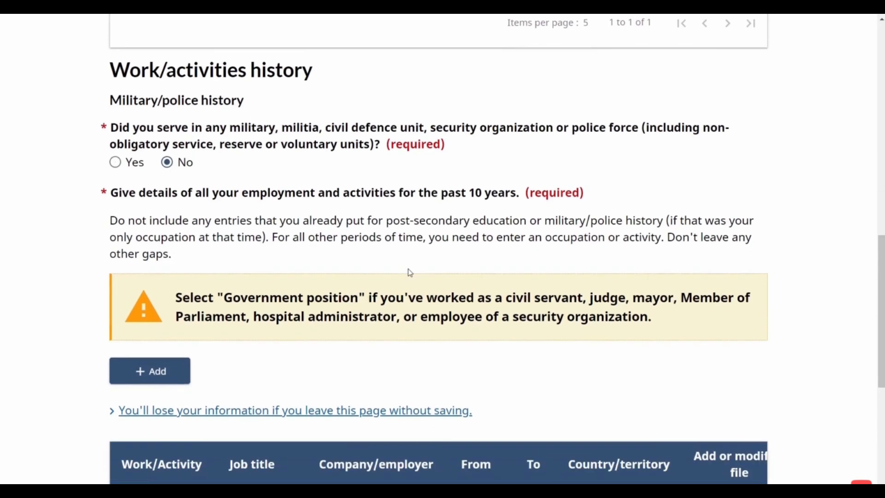
scroll(290, 302, down, 3)
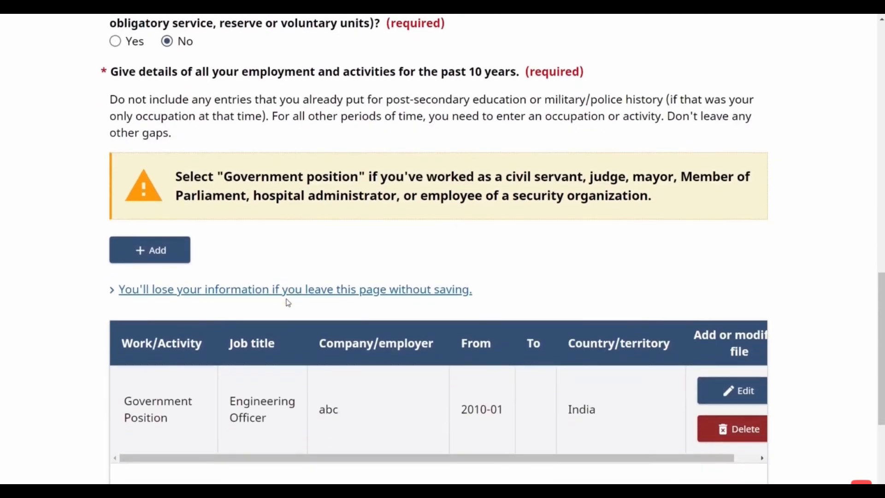
scroll(288, 303, down, 7)
click(674, 352)
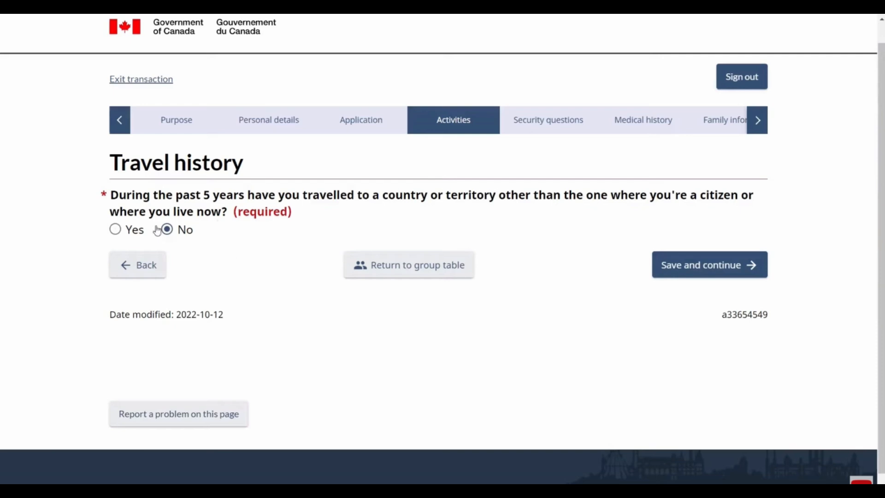
click(115, 230)
scroll(222, 350, down, 2)
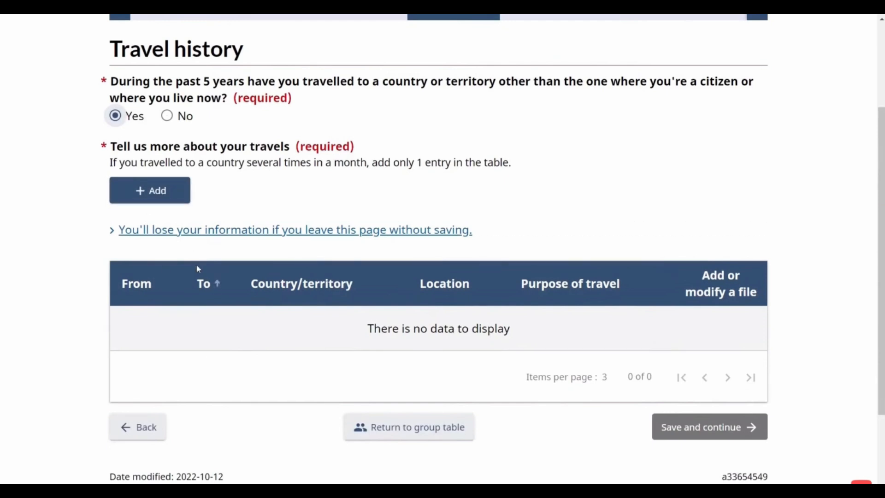
click(166, 116)
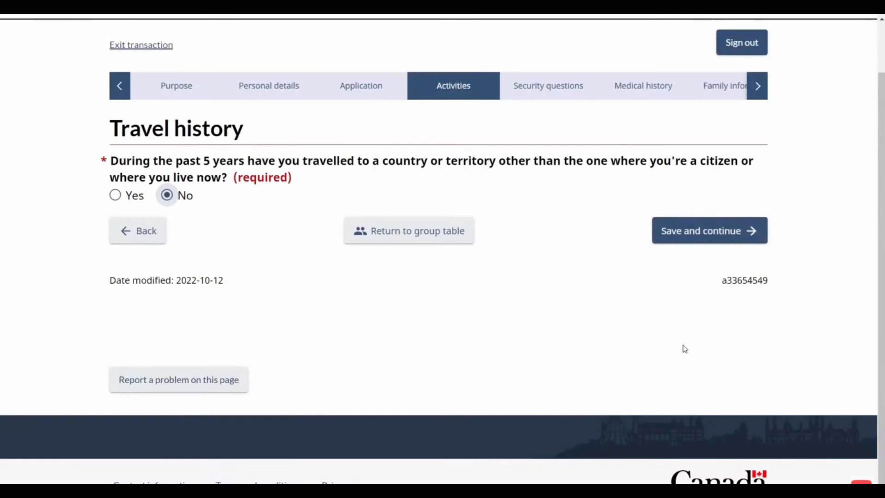
- Save both travel history pages and both criminality and security pages with every question answered No
click(709, 226)
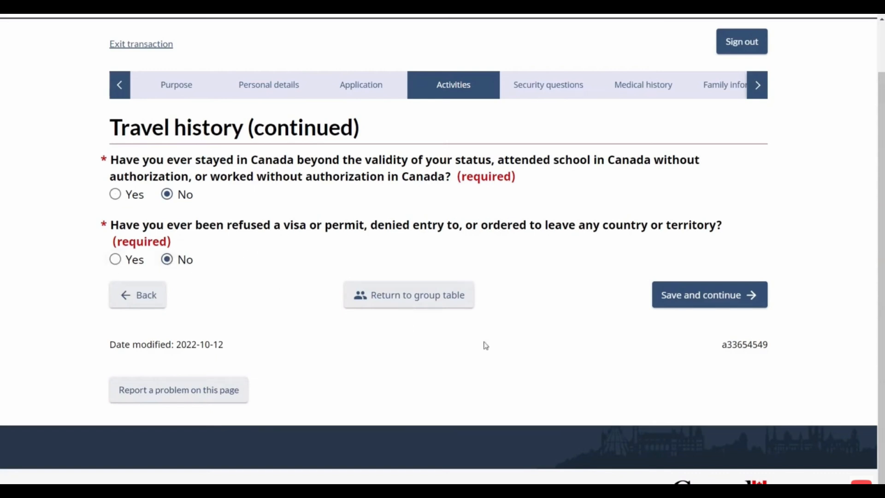
click(722, 285)
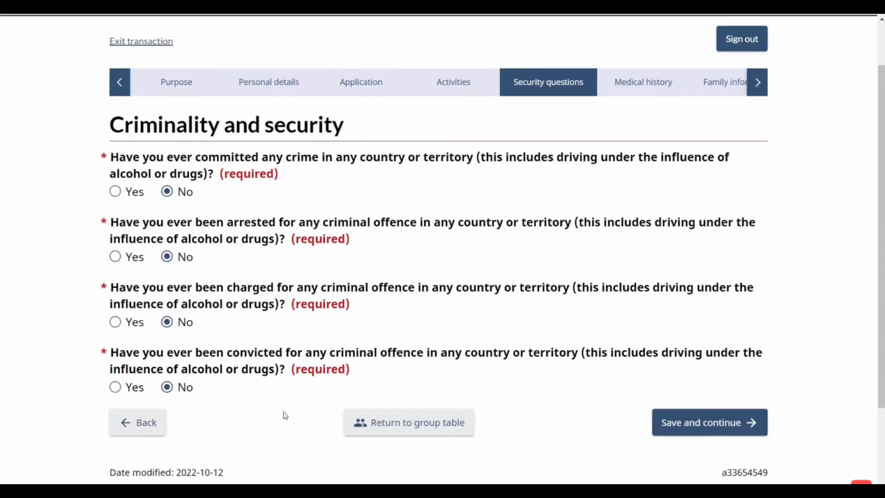
click(667, 428)
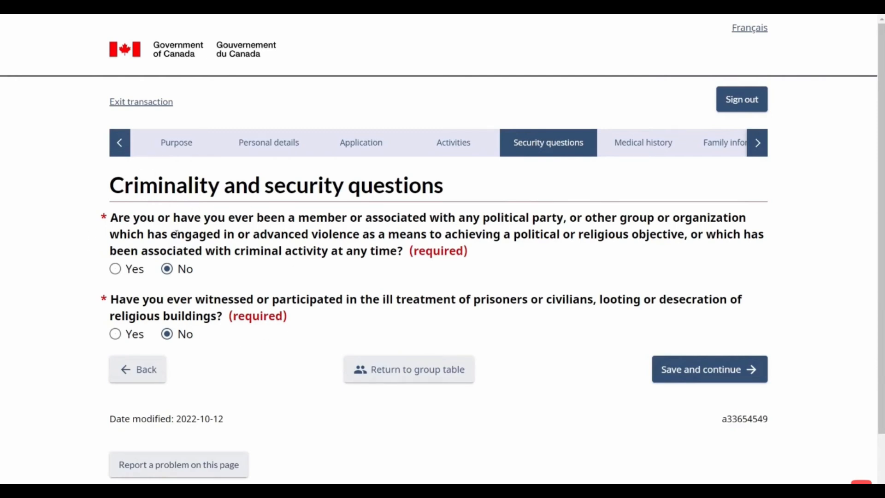
click(695, 377)
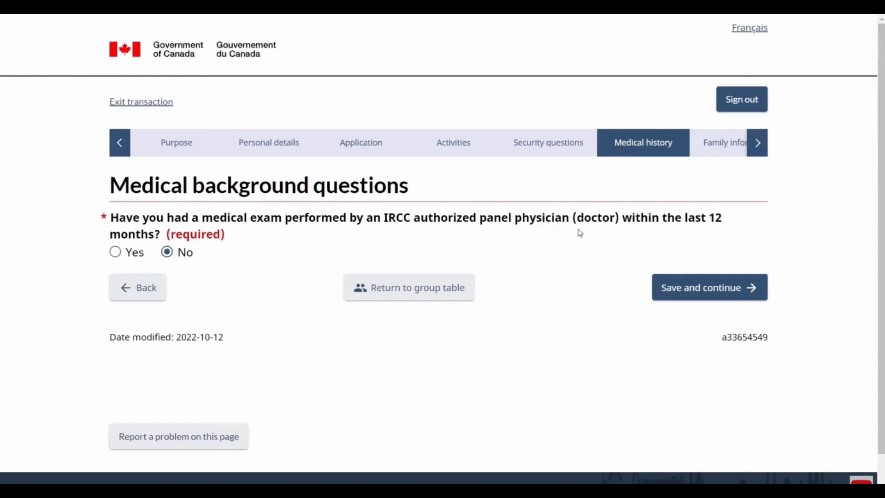
- Answer No to having had an IRCC panel physician exam, and save all medical background pages, including tuberculosis, with No answers
click(145, 284)
click(164, 255)
click(708, 295)
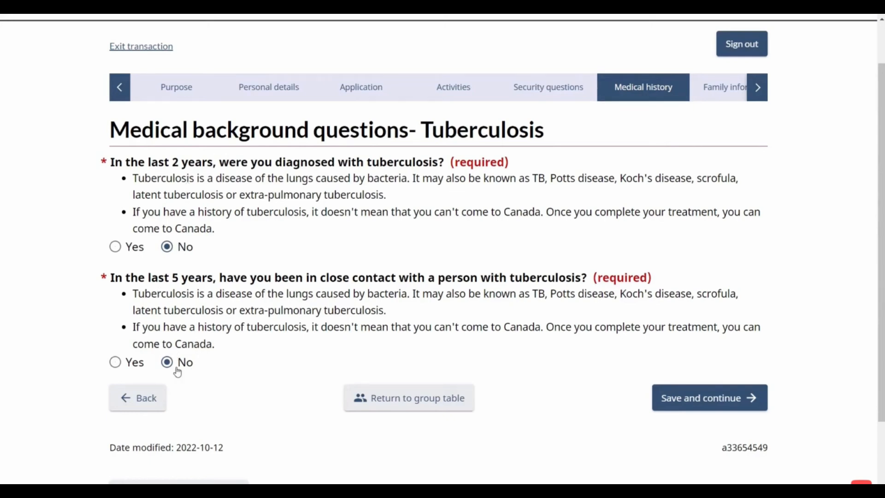
click(740, 406)
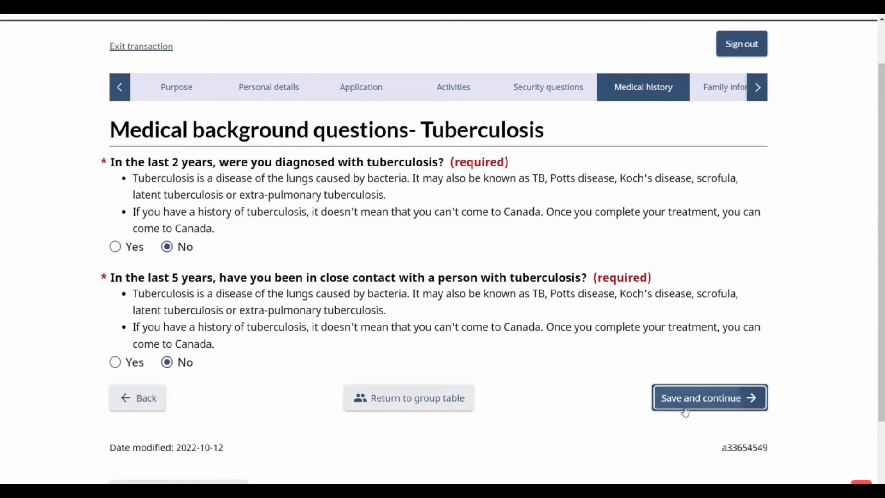
scroll(451, 316, down, 2)
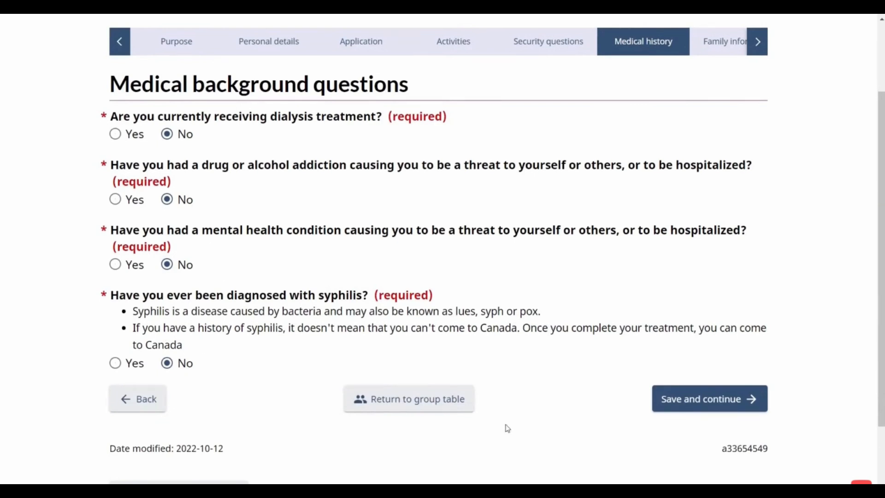
click(693, 402)
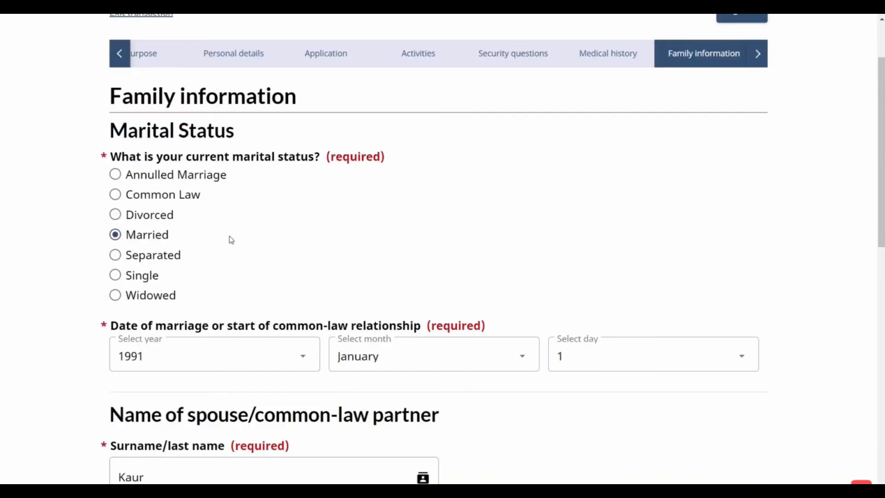
- Select Married as the applicant's current marital status on the family information page
scroll(140, 255, down, 1)
click(143, 209)
scroll(134, 212, down, 3)
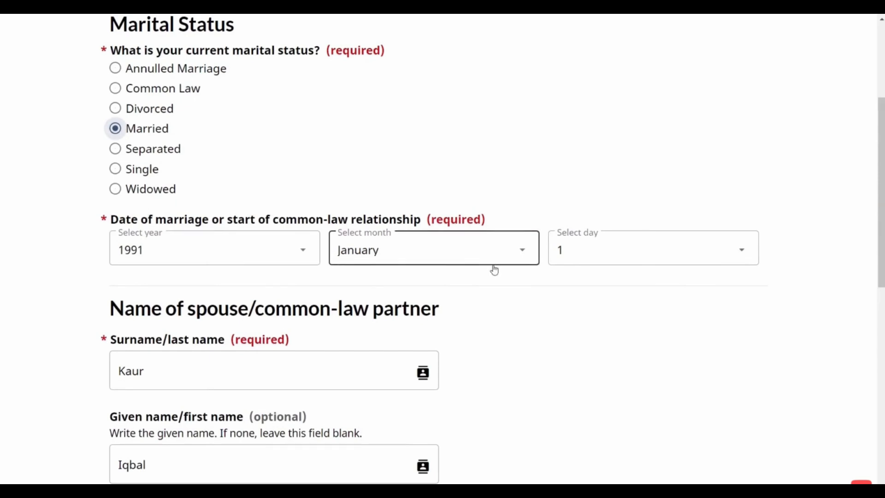
- Review the spouse's name, birth details, occupation, address and accompanying answers, and save the family information page
scroll(494, 269, down, 5)
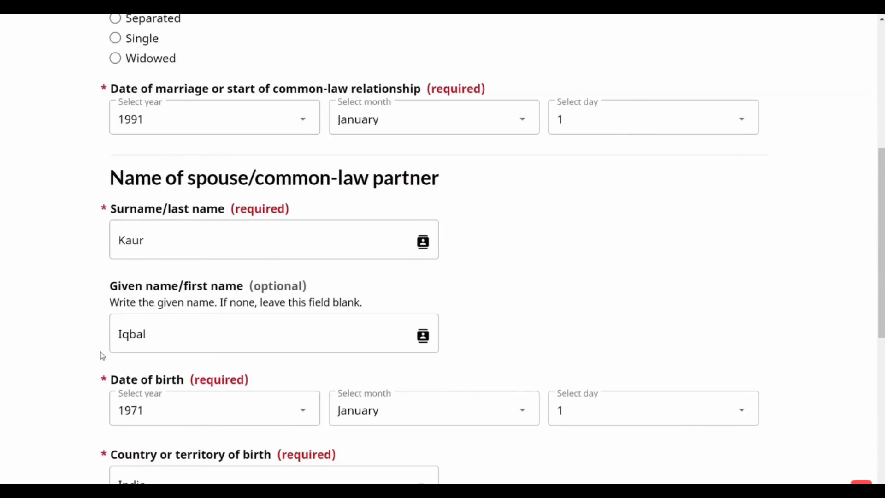
scroll(101, 405, down, 3)
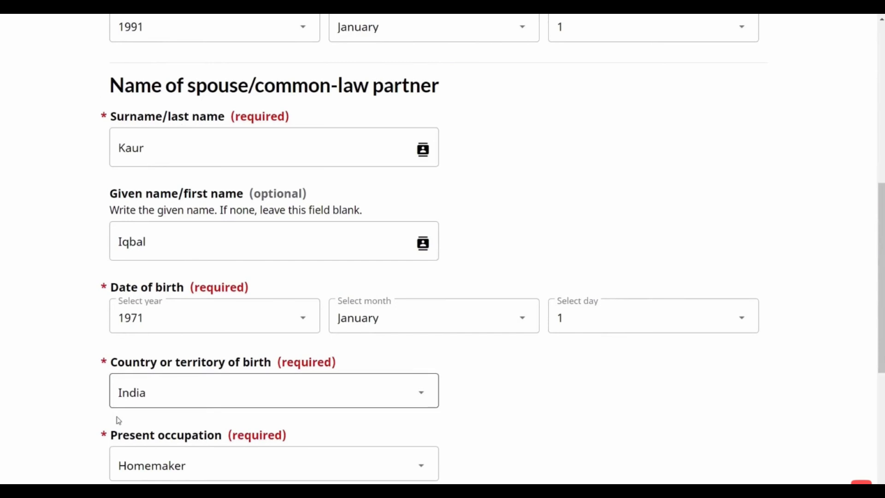
scroll(118, 406, down, 1)
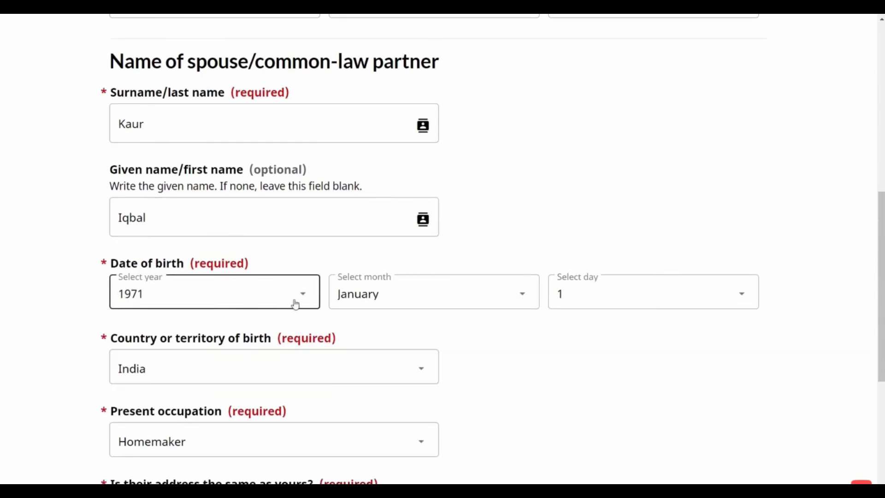
scroll(451, 292, down, 4)
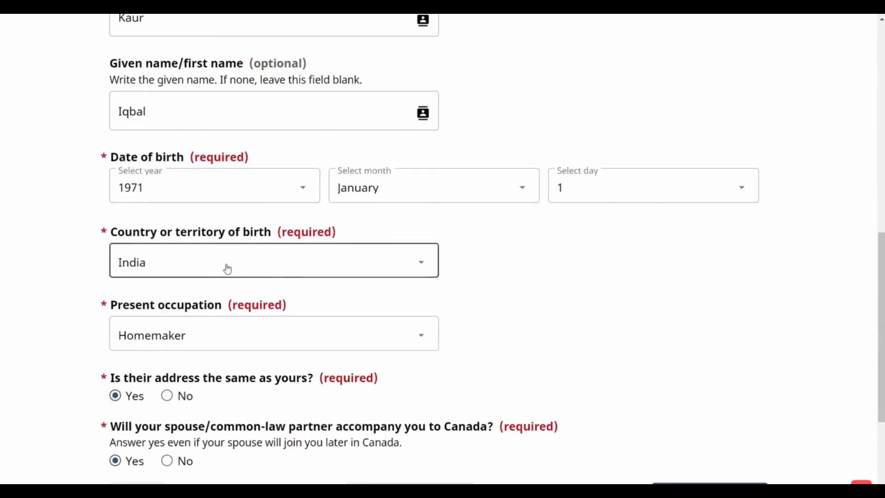
scroll(225, 267, down, 4)
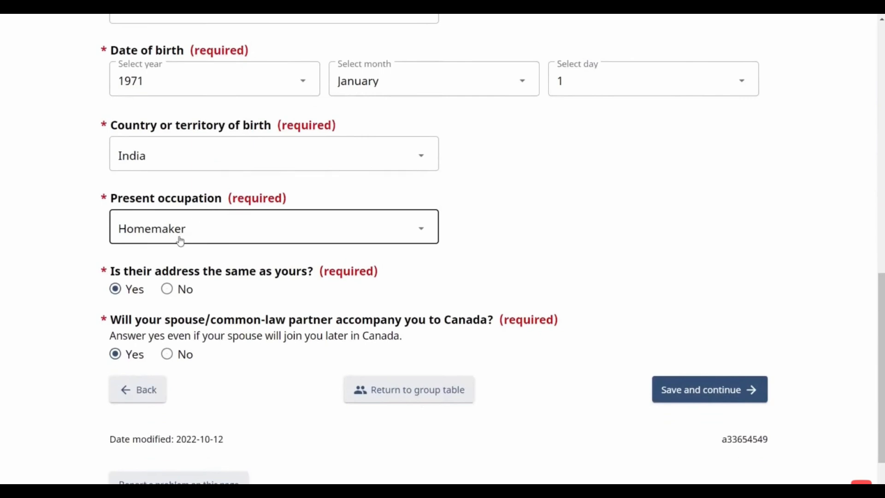
scroll(180, 230, down, 1)
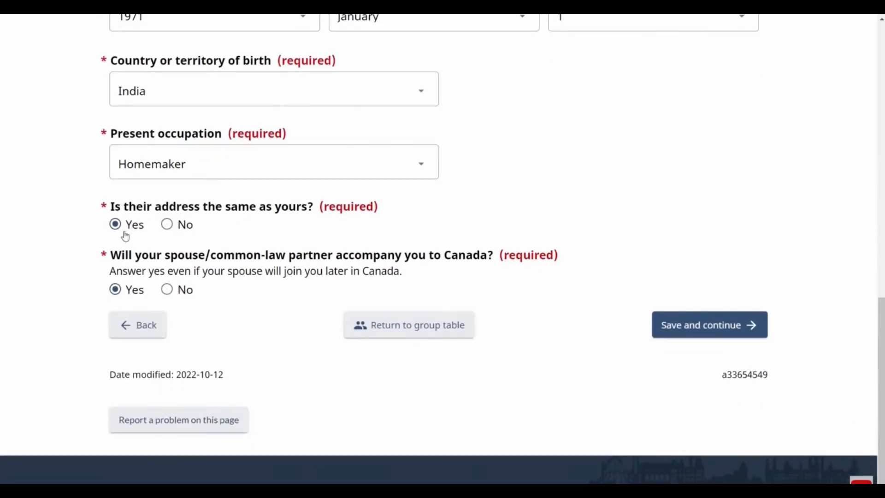
scroll(153, 217, down, 1)
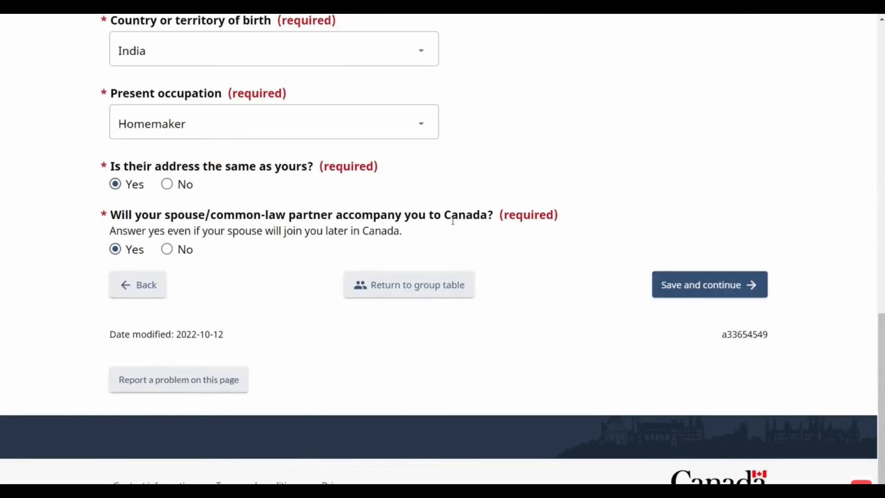
click(707, 294)
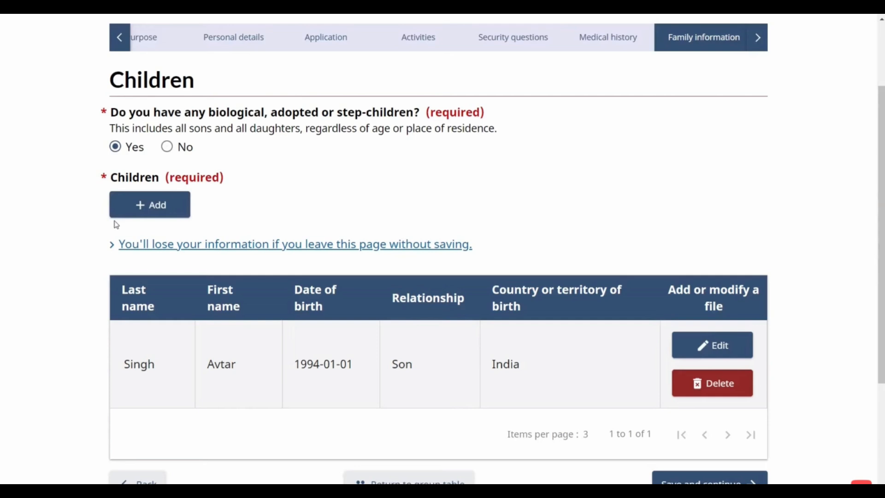
- Save the children page, then review the father's and mother's entries on the parents page and save it
scroll(299, 352, down, 2)
click(712, 420)
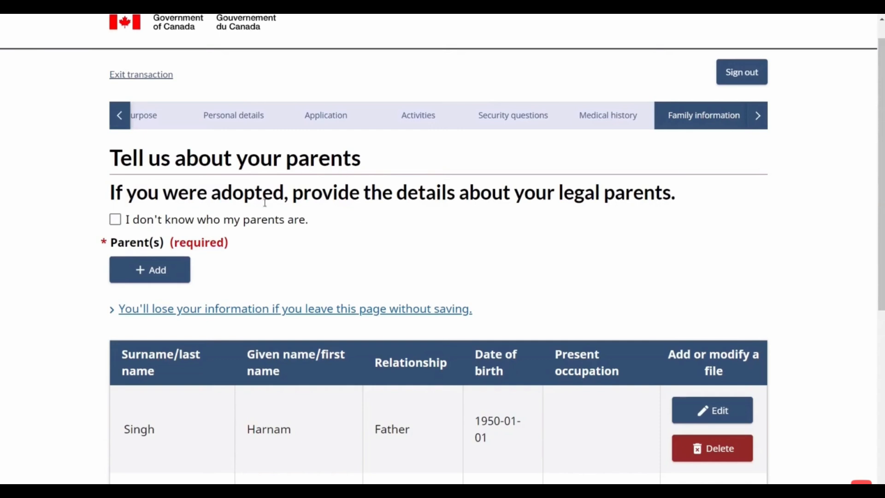
scroll(252, 294, down, 1)
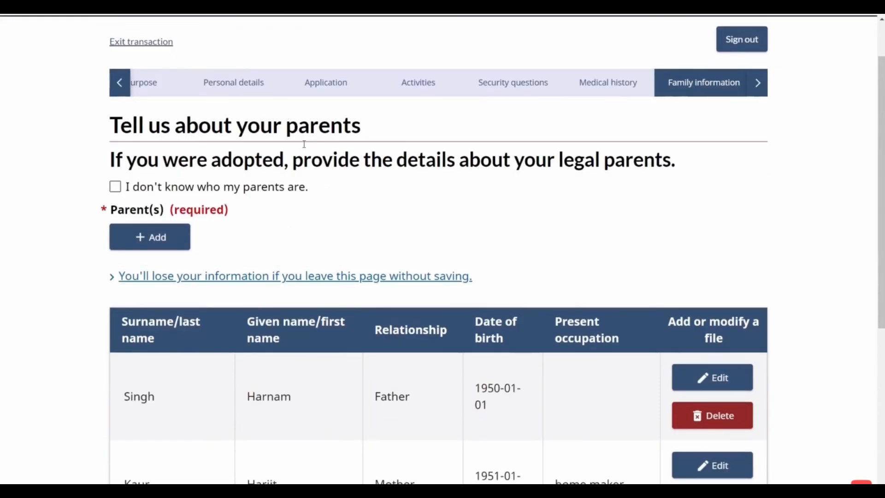
scroll(233, 245, down, 1)
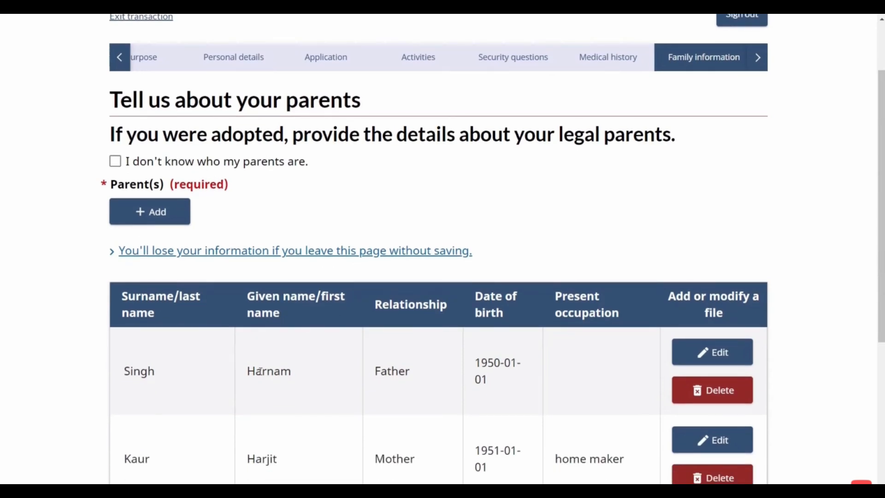
scroll(260, 371, down, 1)
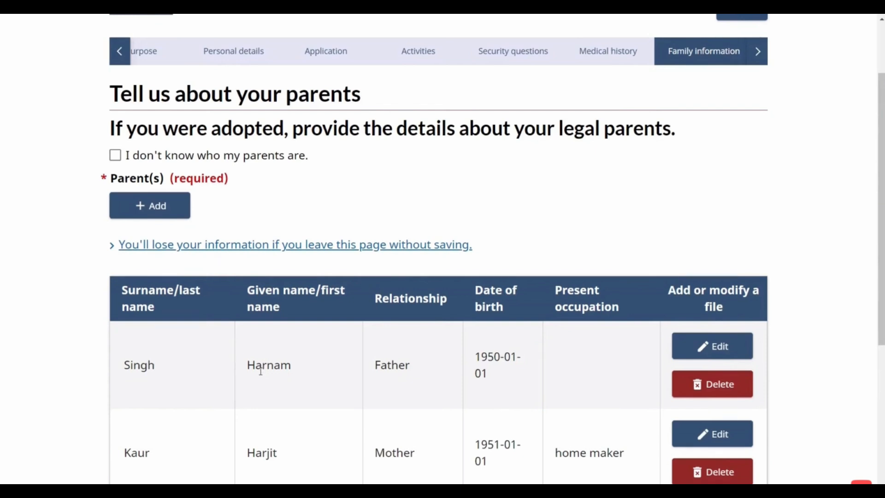
scroll(260, 371, down, 4)
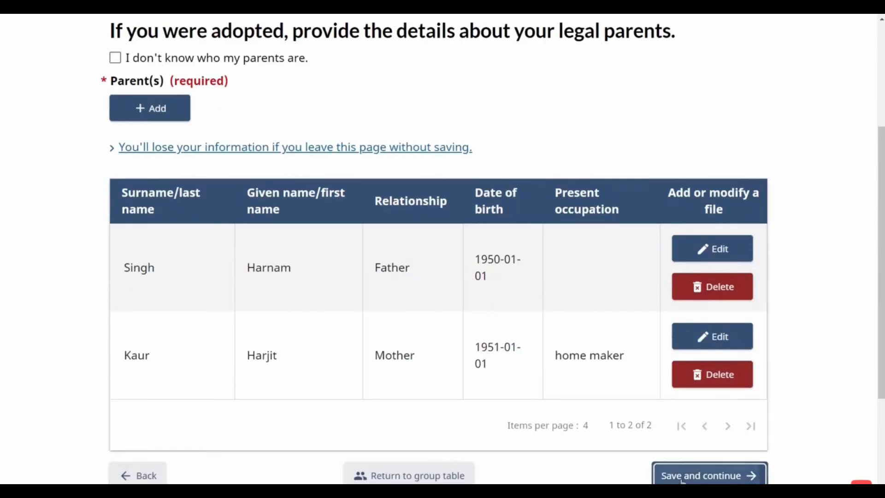
click(683, 480)
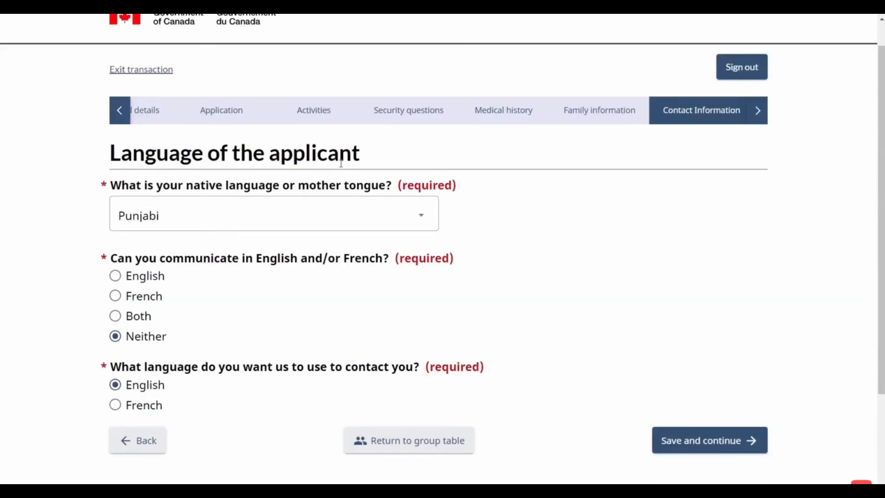
- Save the applicant's language page with Punjabi as native language, Neither for English/French communication, and English as contact language
click(178, 217)
click(178, 216)
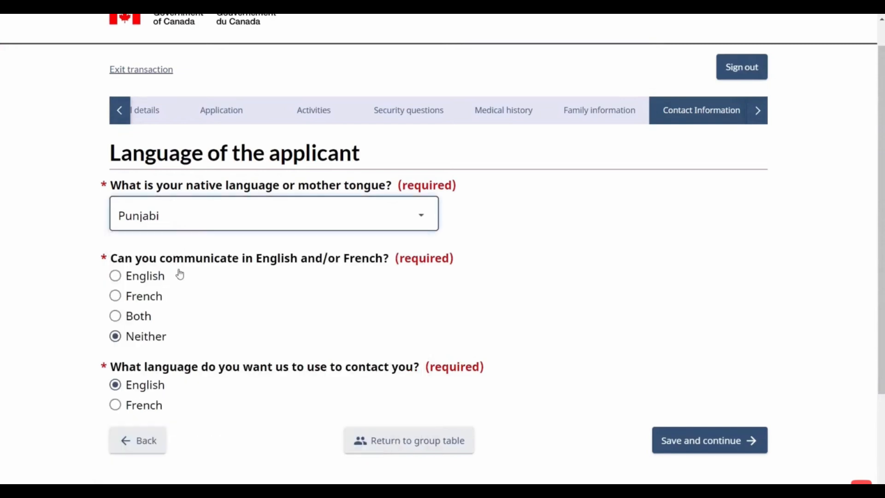
scroll(179, 274, down, 1)
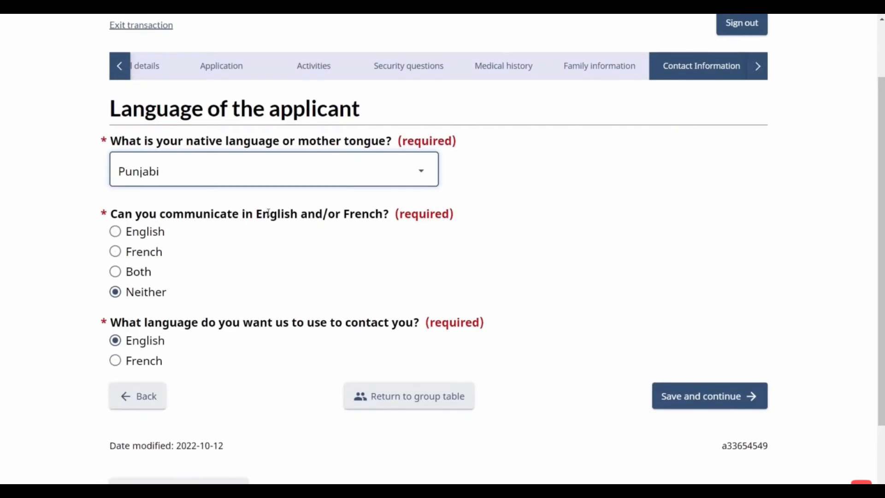
click(171, 291)
scroll(54, 221, down, 1)
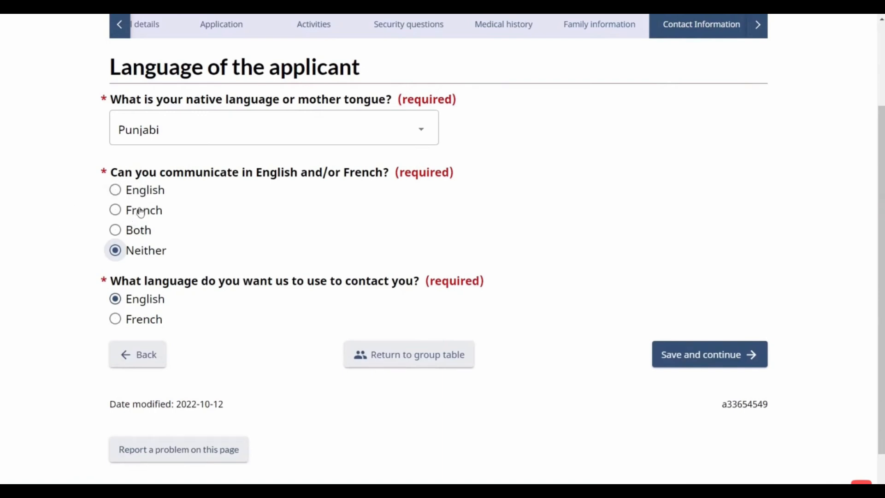
scroll(146, 254, down, 2)
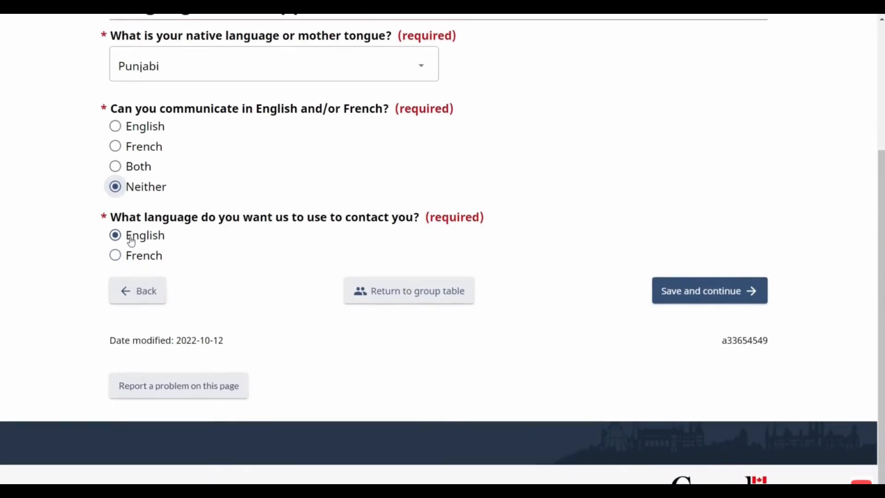
click(697, 300)
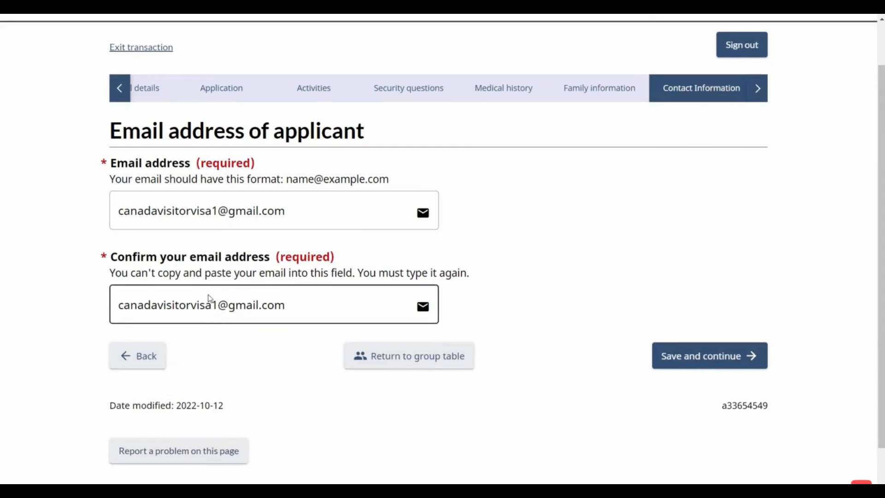
- Save the applicant's email address page and the telephone page with its existing cellular number, without adding another number
click(716, 363)
scroll(585, 263, down, 2)
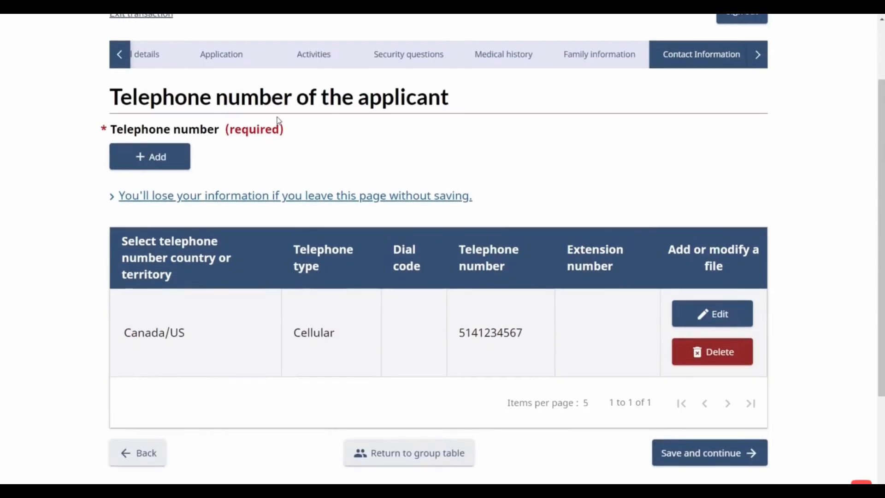
scroll(377, 270, down, 2)
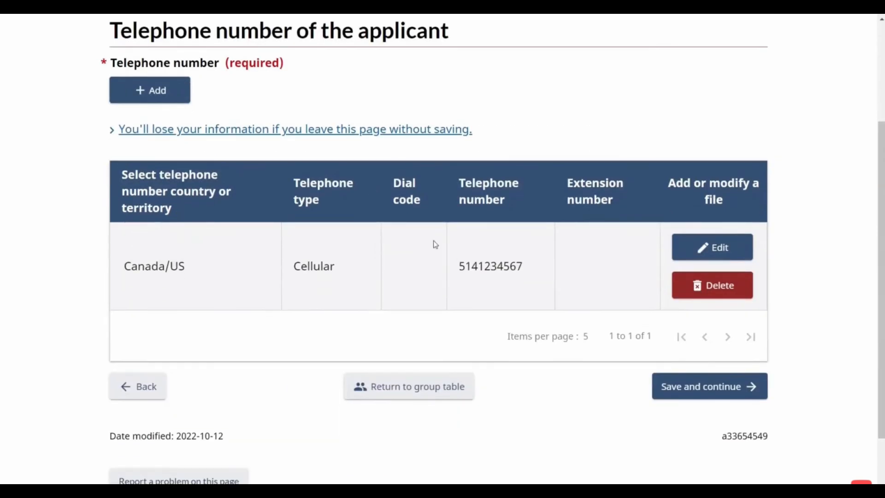
click(164, 91)
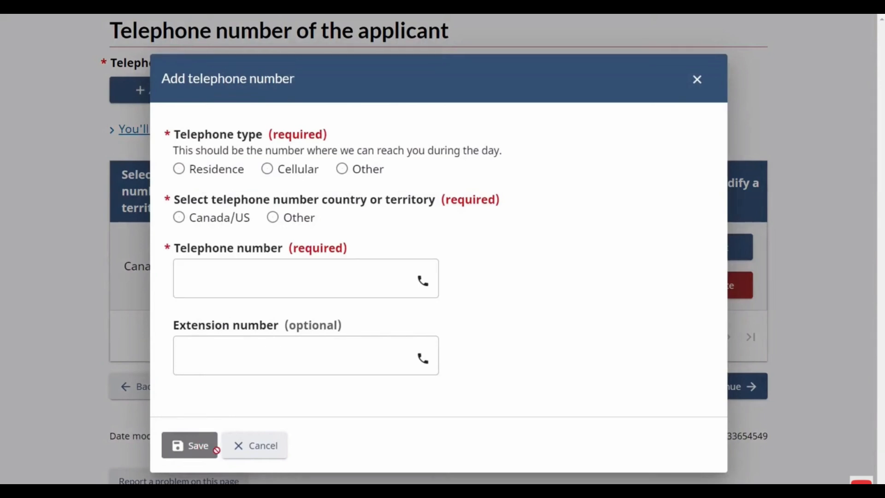
click(238, 446)
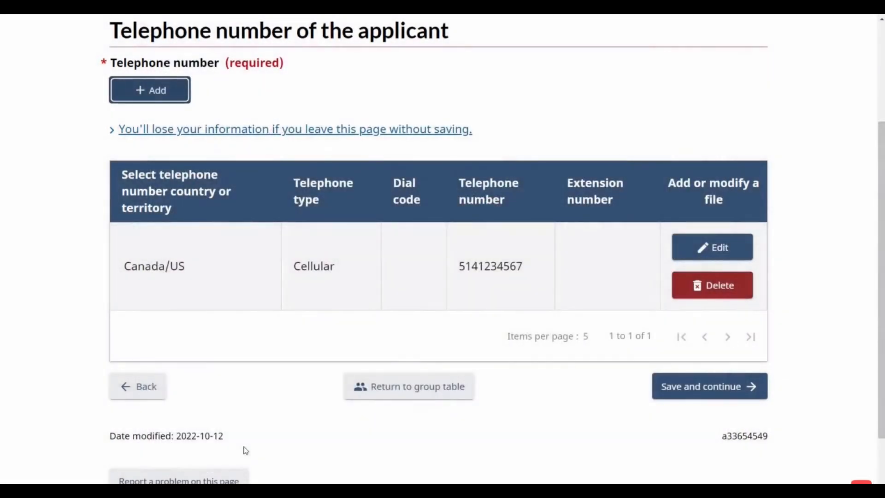
double_click(492, 261)
click(669, 385)
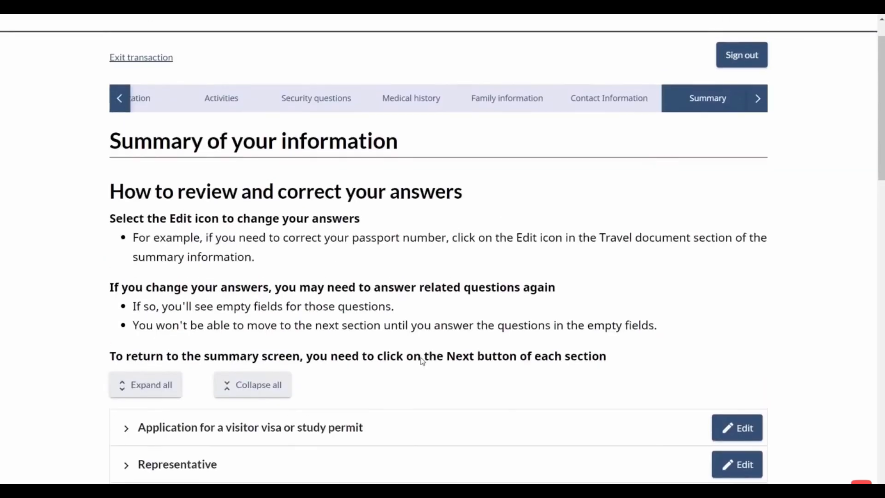
- Review the list of sections in the information summary and continue to the supporting documents page
scroll(358, 251, down, 2)
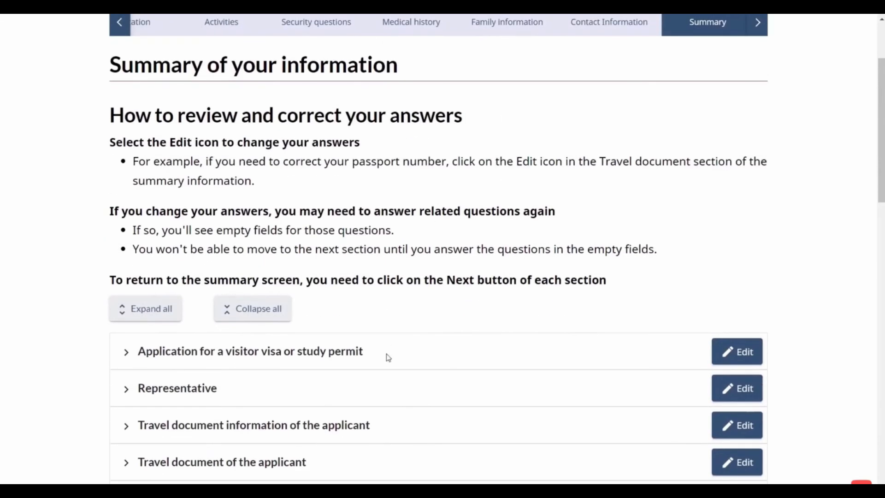
scroll(388, 358, down, 12)
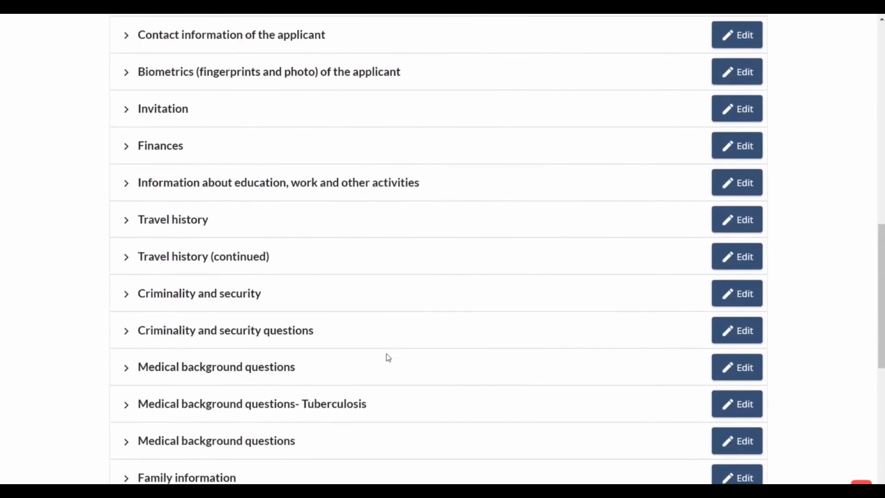
scroll(389, 357, down, 2)
scroll(194, 458, down, 4)
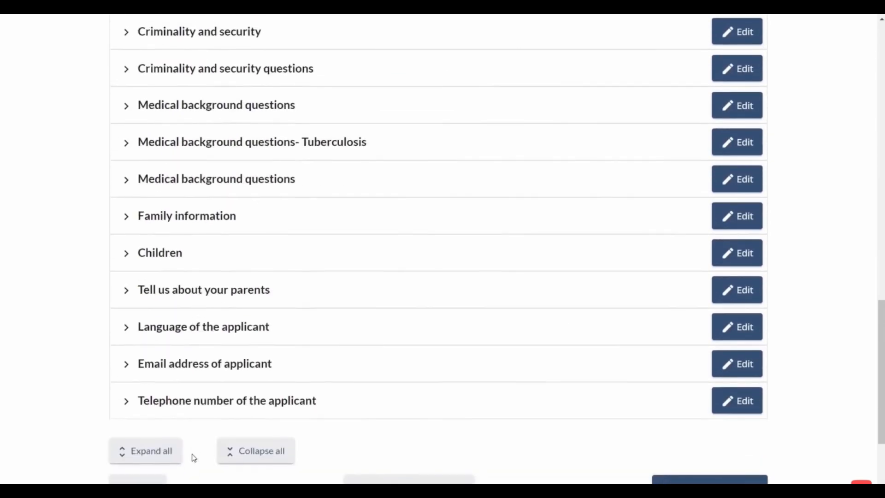
scroll(194, 457, down, 2)
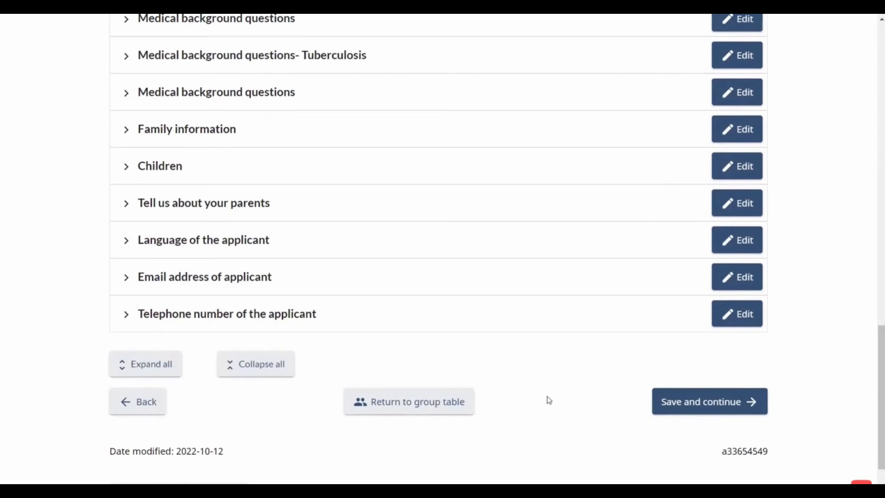
click(661, 409)
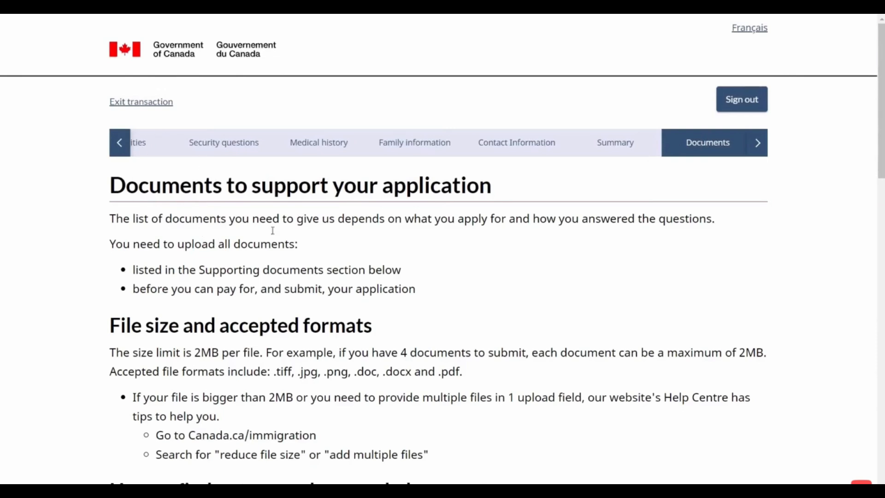
- Read the file size limit and accepted file formats for the supporting documents
scroll(291, 239, down, 2)
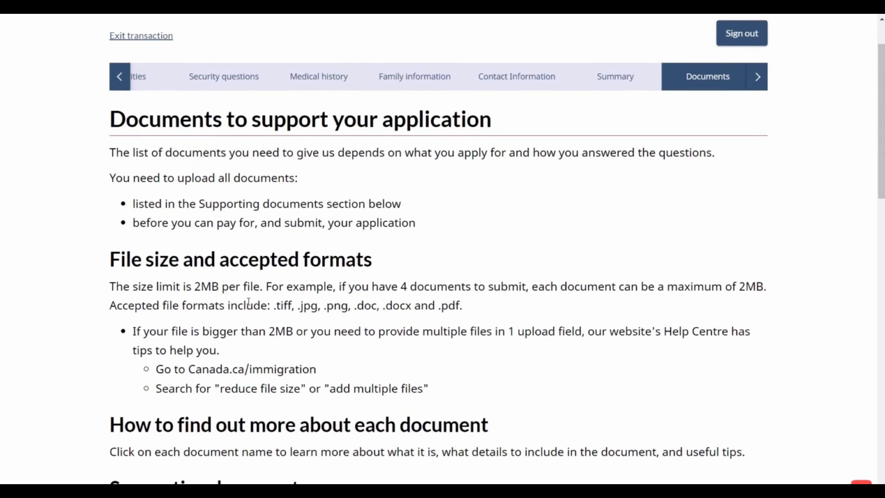
scroll(172, 259, down, 2)
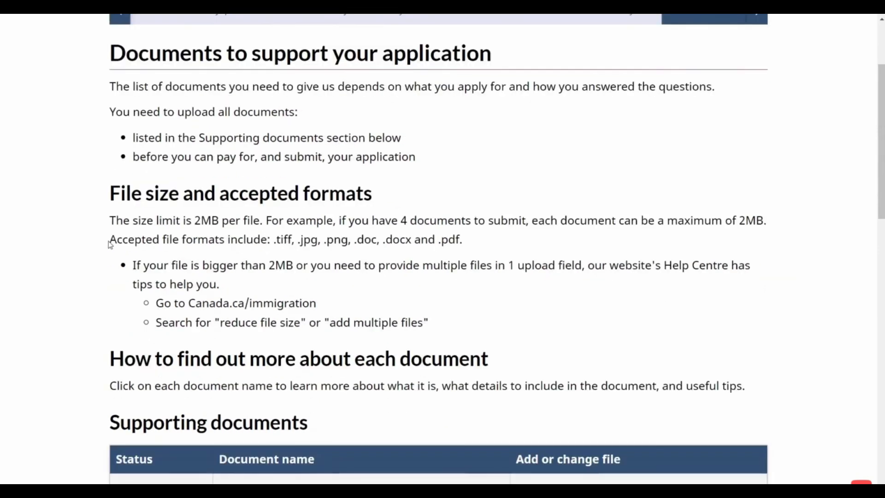
drag(111, 244, 471, 243)
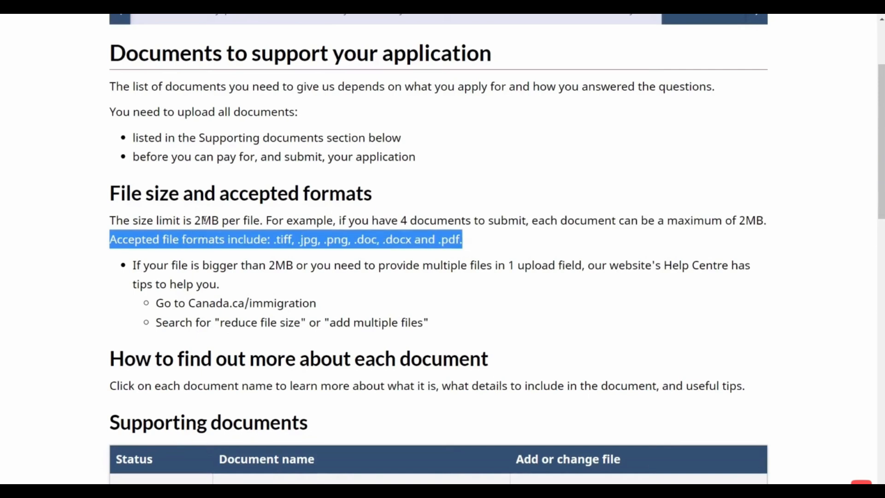
scroll(304, 323, down, 2)
click(372, 331)
scroll(370, 330, down, 2)
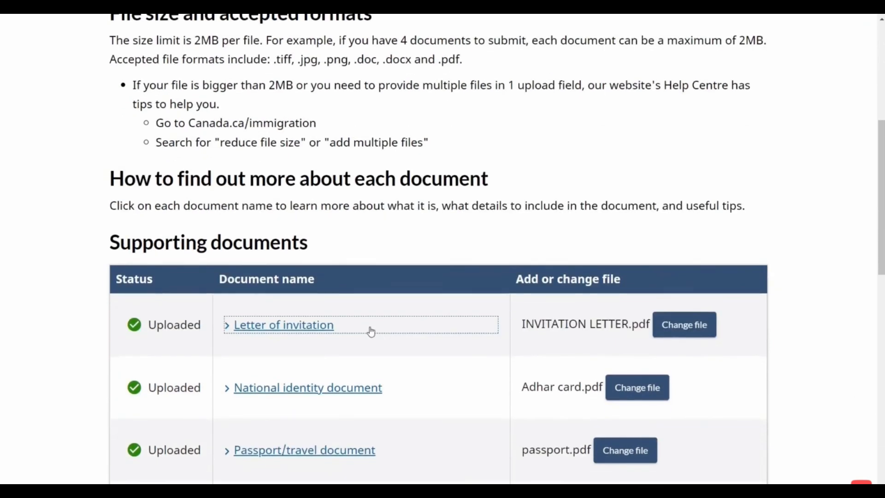
- Expand the Letter of invitation entry in the supporting documents and read what the letter should state
scroll(347, 251, down, 1)
click(228, 294)
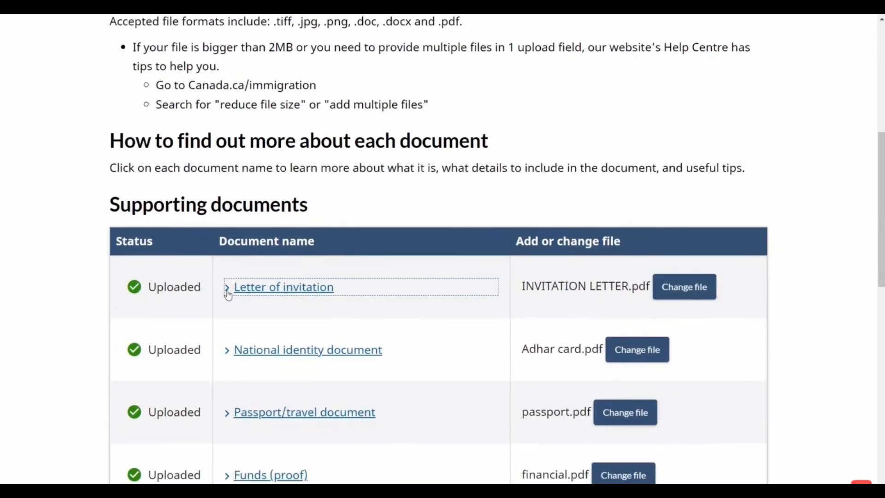
click(227, 294)
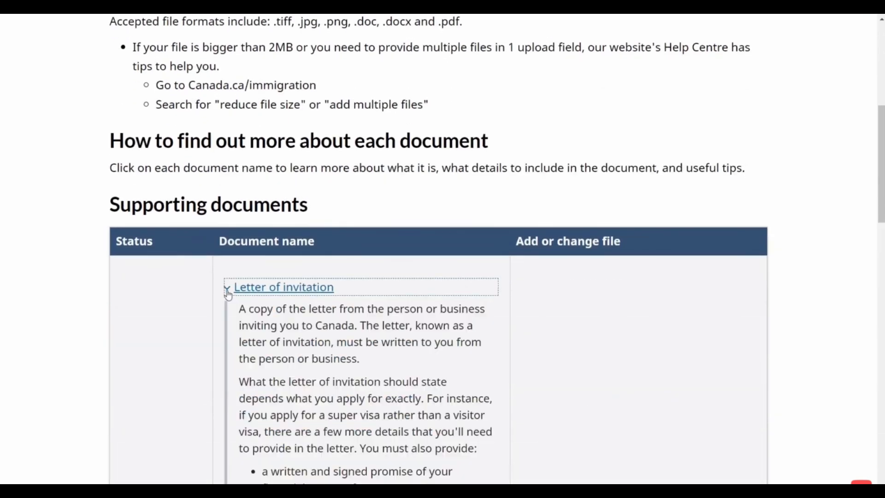
scroll(326, 373, down, 4)
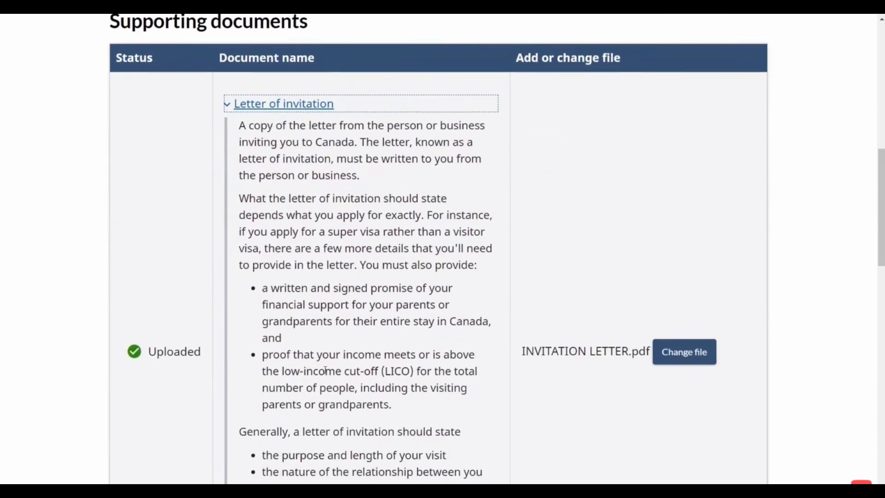
scroll(367, 359, down, 1)
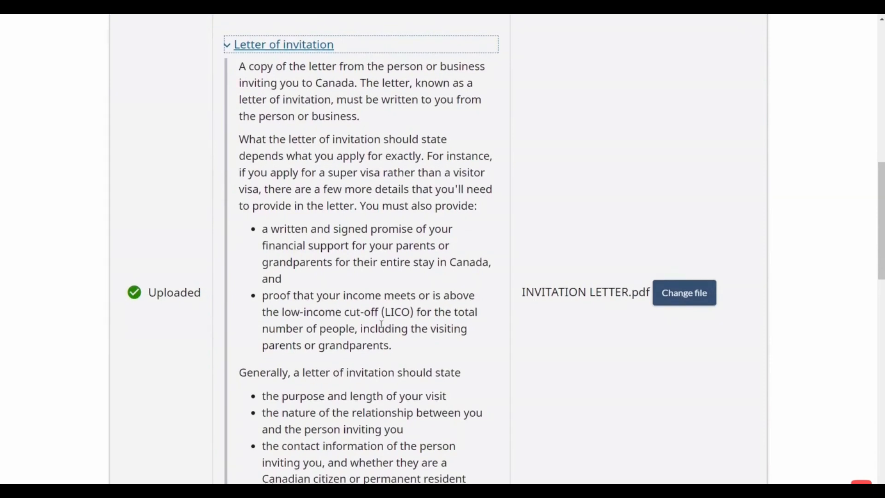
scroll(381, 324, down, 1)
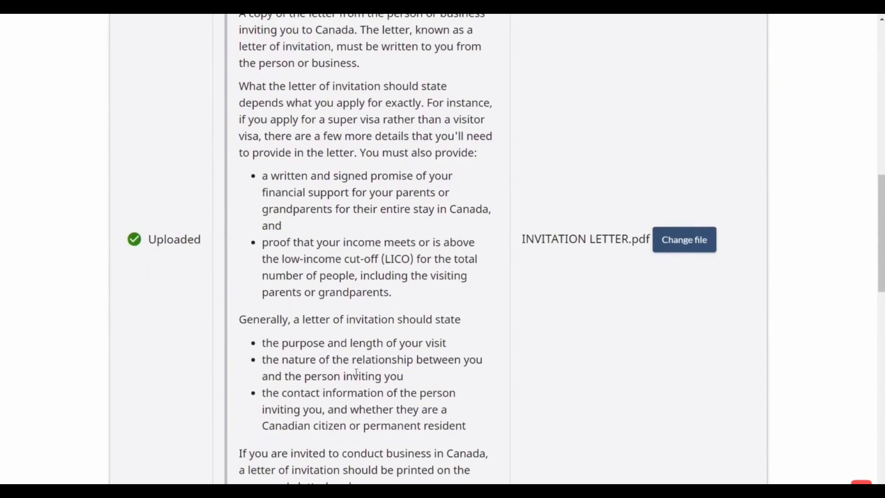
scroll(347, 314, down, 1)
scroll(348, 315, up, 1)
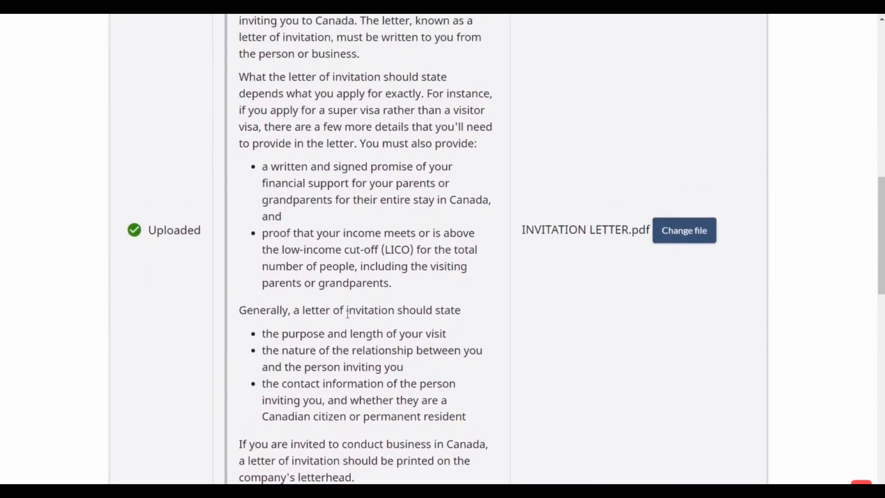
scroll(348, 315, up, 1)
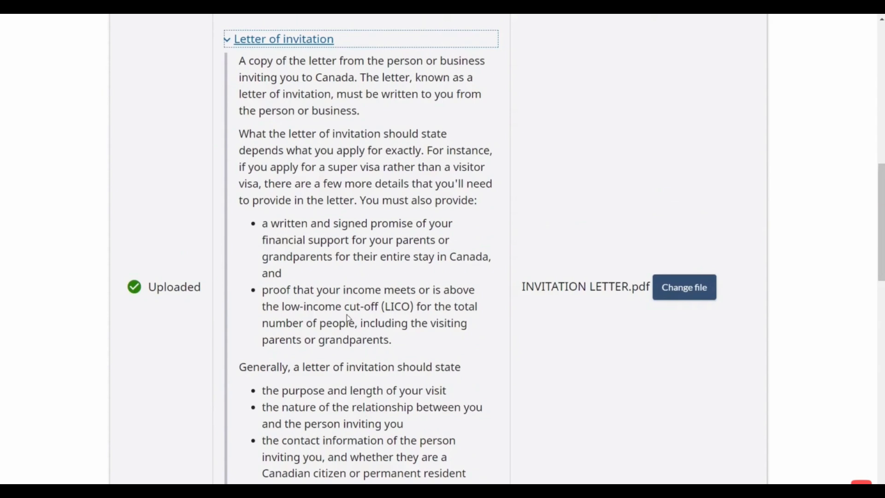
- Switch to INVITATION LETTER.pdf in Adobe Acrobat, read its numbered declarations on status, visit reason, duration and funds, and close it
key(alt+Tab)
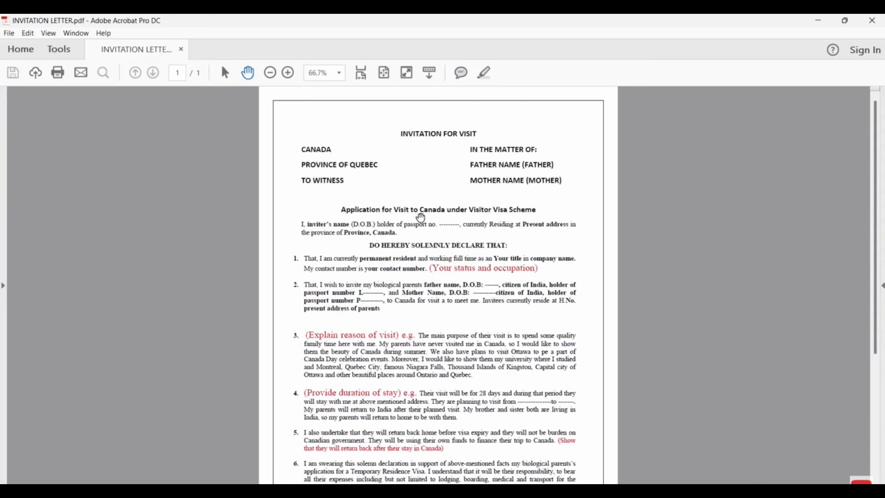
scroll(411, 297, down, 2)
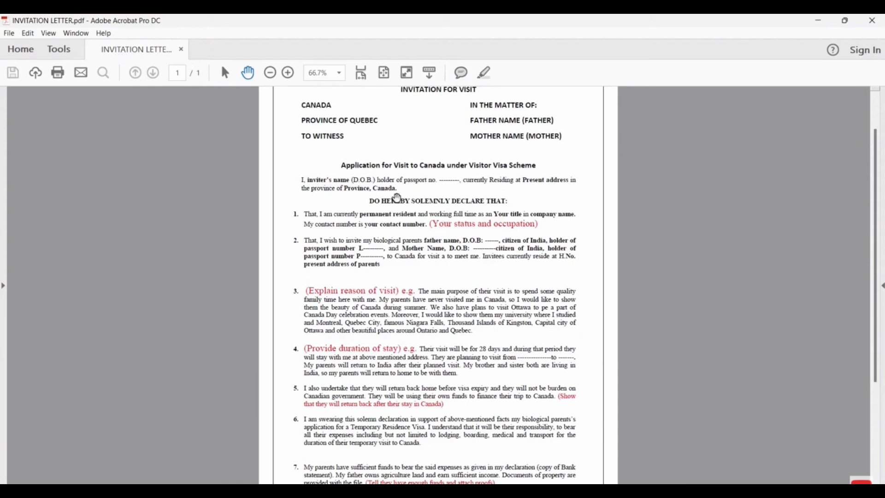
scroll(364, 185, down, 1)
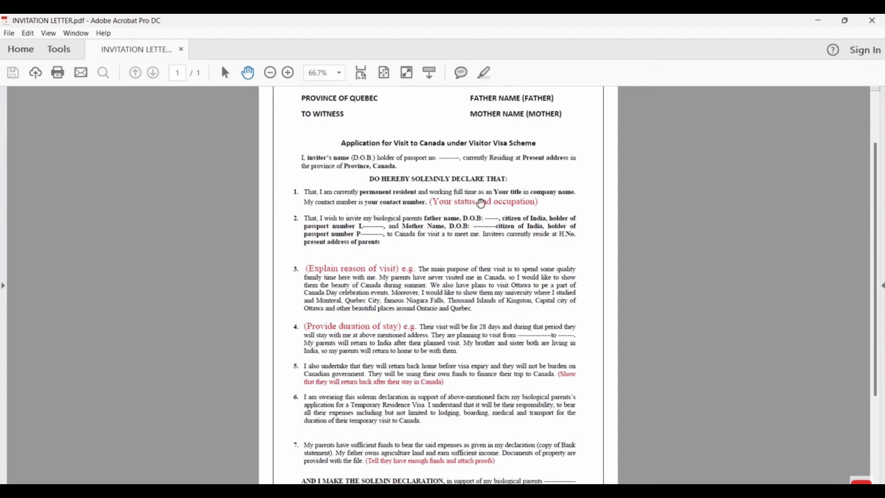
scroll(429, 201, down, 1)
scroll(385, 219, down, 2)
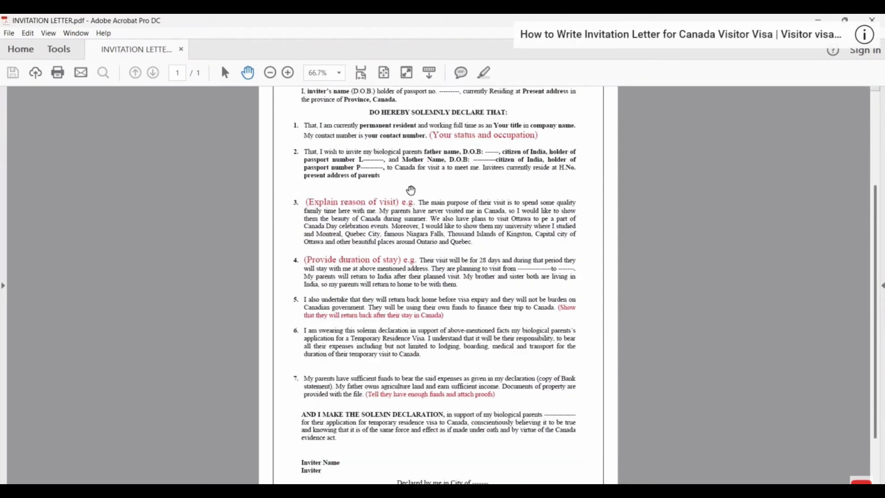
scroll(364, 166, down, 1)
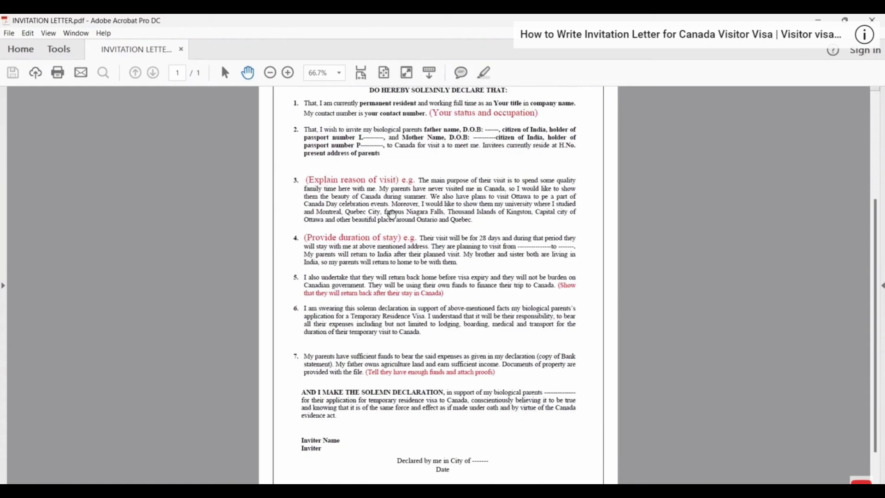
scroll(441, 214, down, 1)
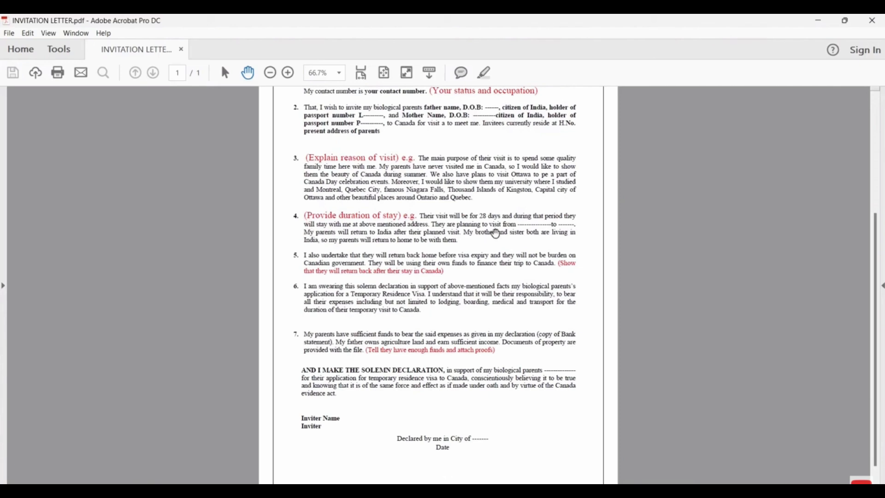
scroll(379, 223, down, 1)
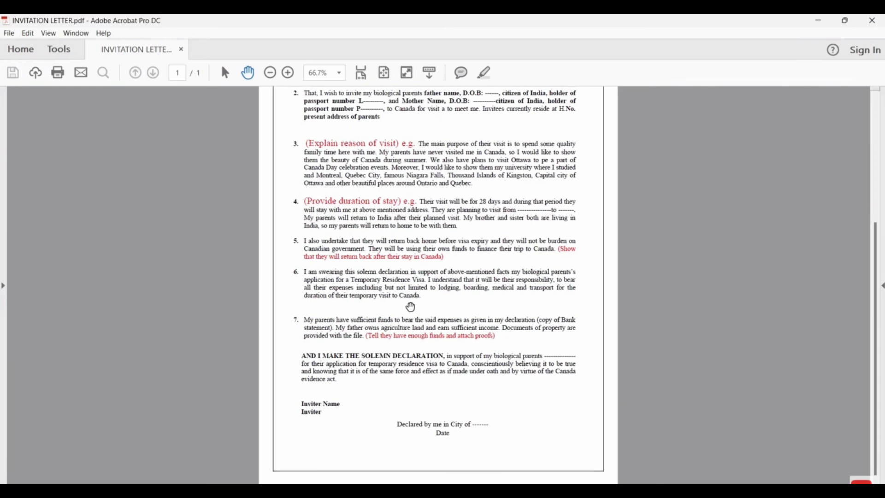
scroll(412, 307, up, 1)
scroll(412, 306, up, 2)
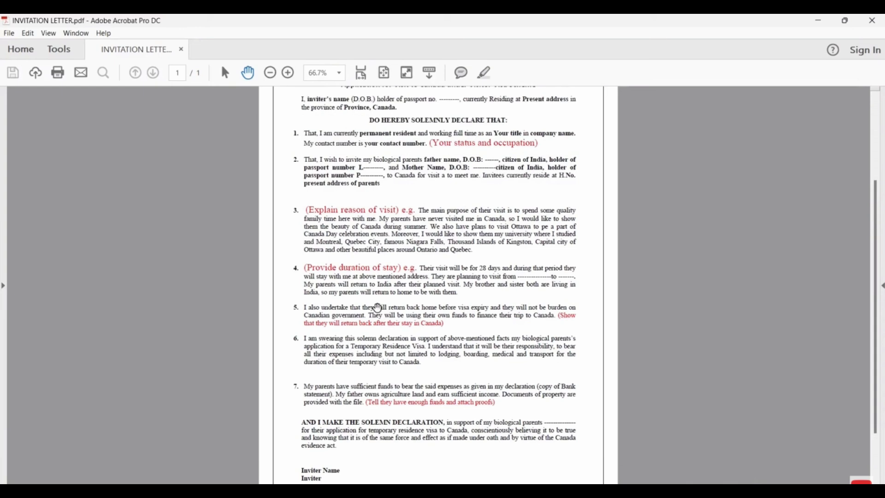
scroll(379, 308, up, 5)
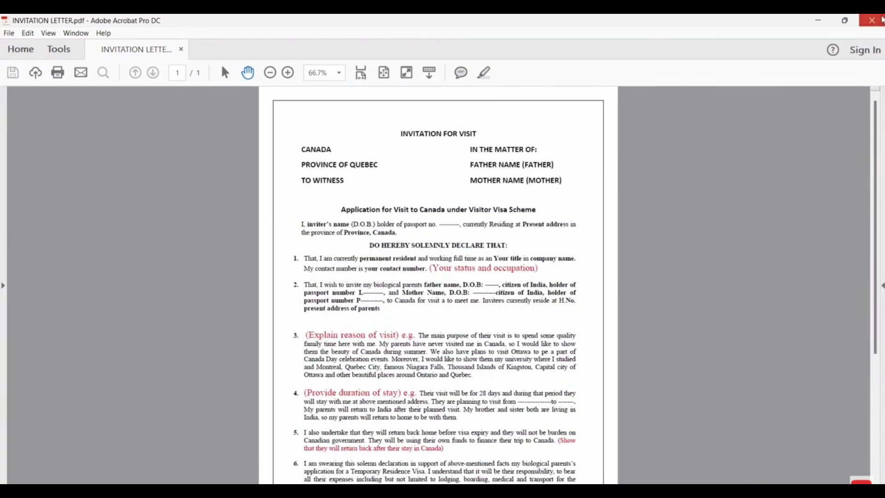
click(882, 20)
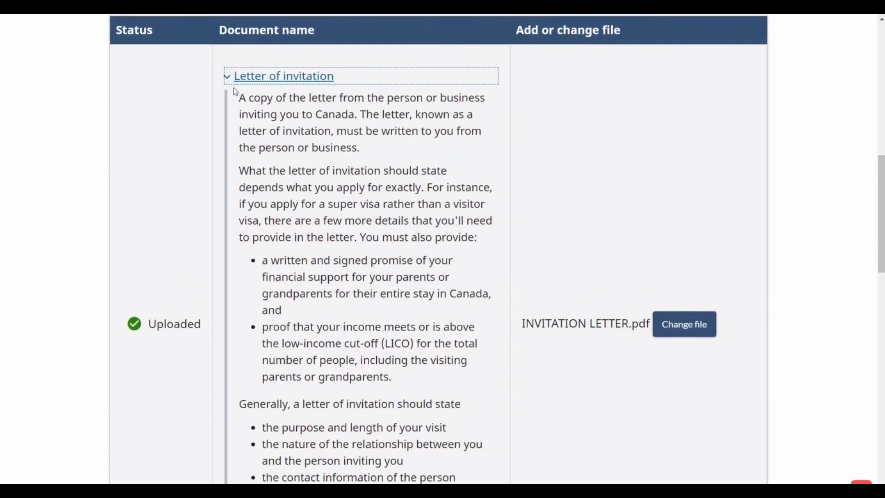
- Collapse the Letter of invitation entry and review the files uploaded for each supporting document
click(228, 76)
scroll(443, 223, up, 1)
scroll(467, 235, up, 1)
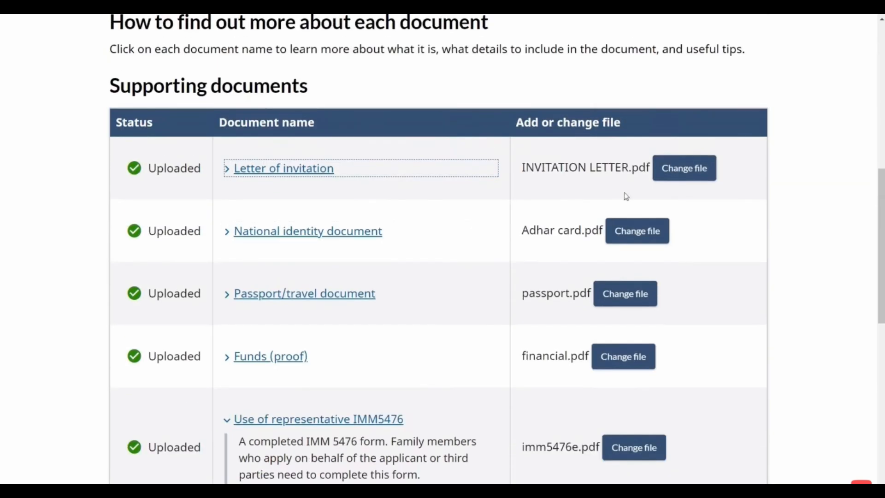
scroll(550, 212, down, 2)
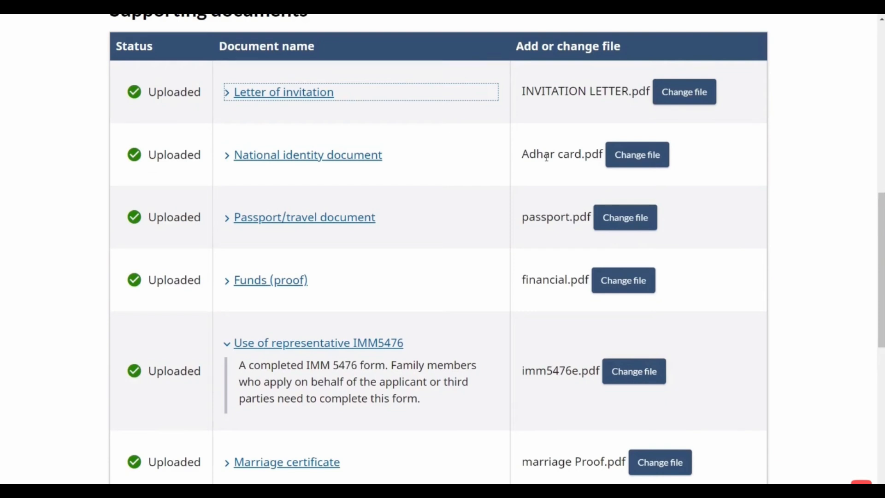
scroll(553, 156, down, 1)
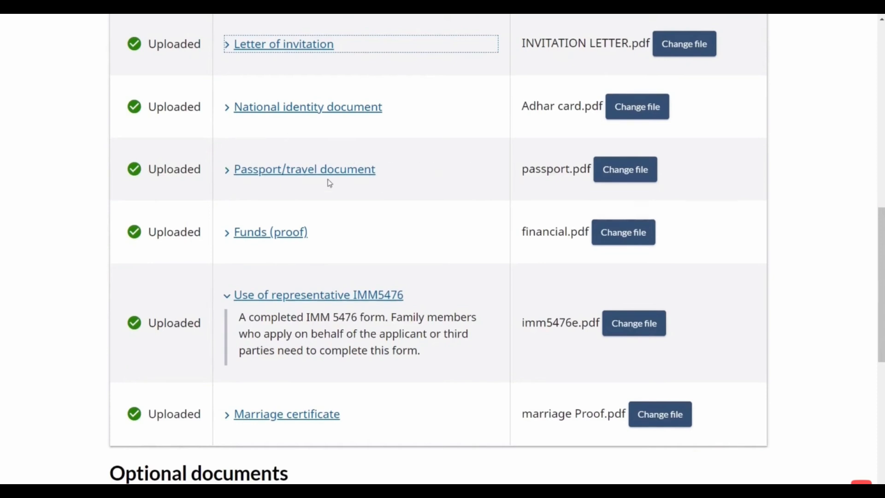
scroll(292, 176, down, 1)
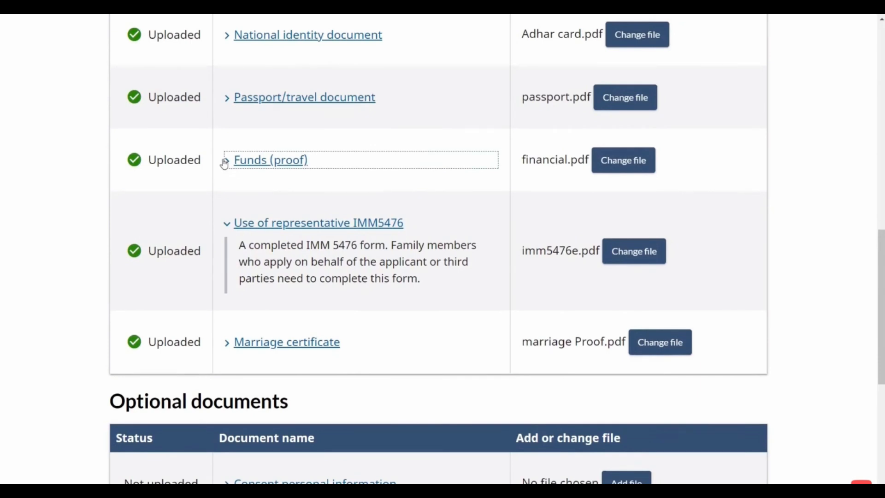
- Expand the Funds (proof) entry, read the accepted evidence for self-supported and financially dependent visitors, and collapse the entry
click(224, 164)
scroll(259, 252, down, 1)
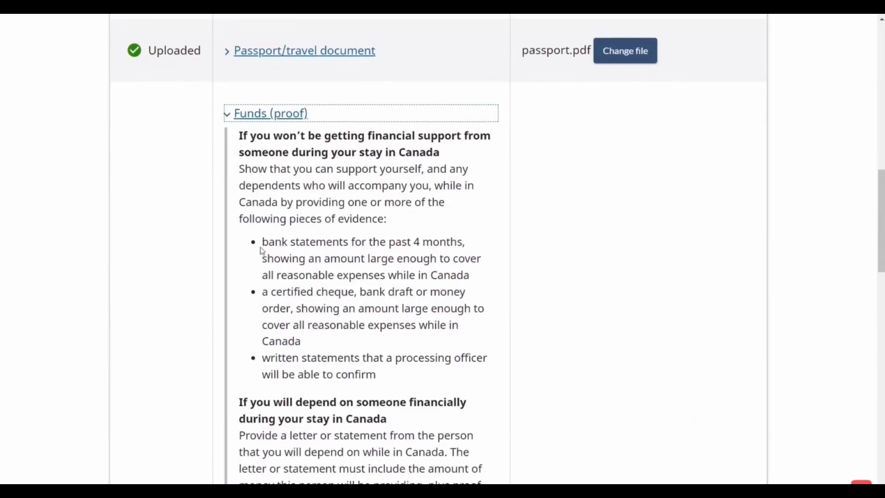
scroll(285, 346, down, 1)
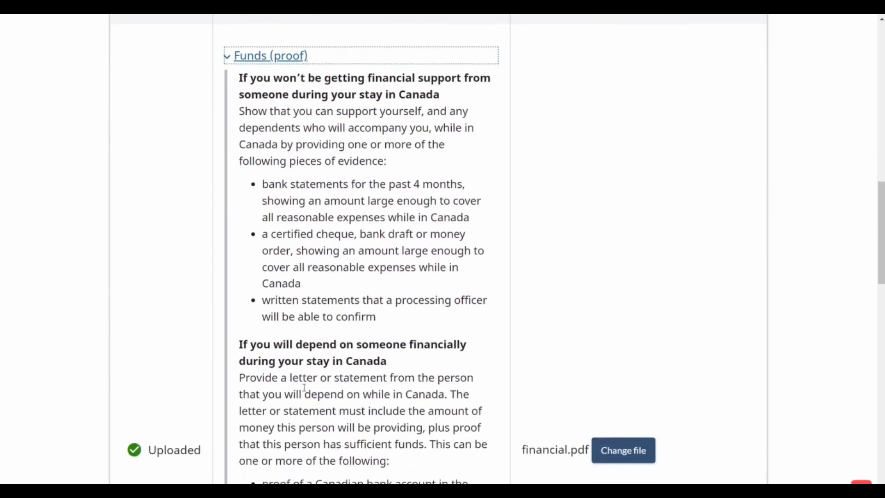
scroll(305, 385, down, 4)
scroll(374, 372, down, 4)
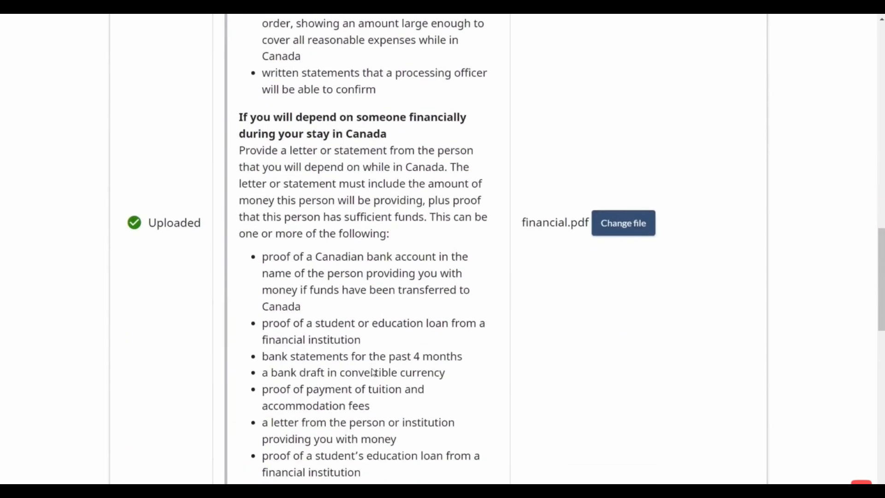
scroll(374, 373, up, 1)
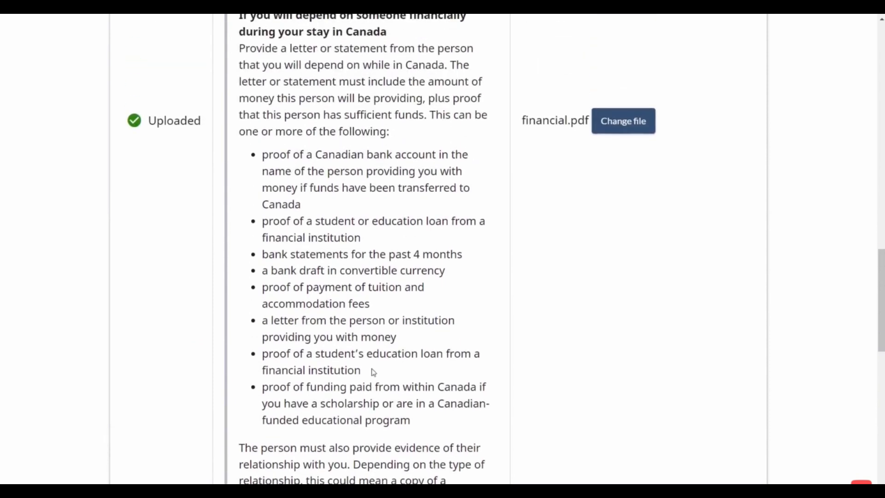
scroll(374, 372, up, 13)
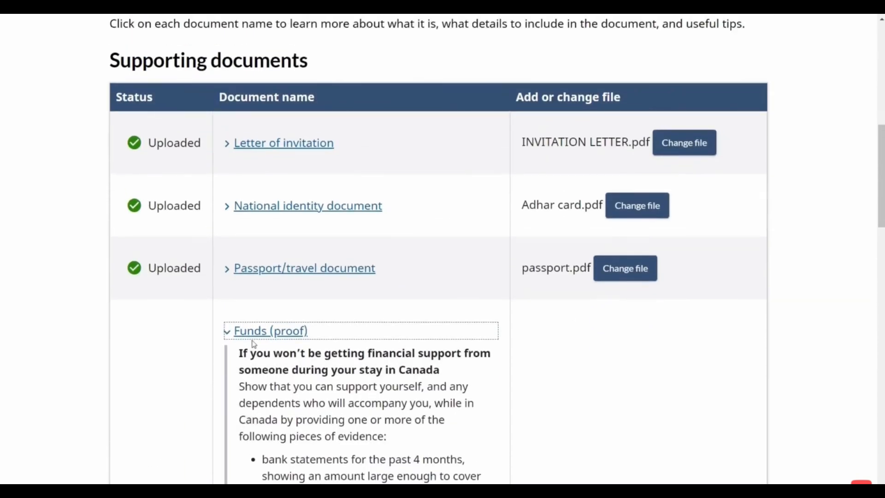
click(227, 331)
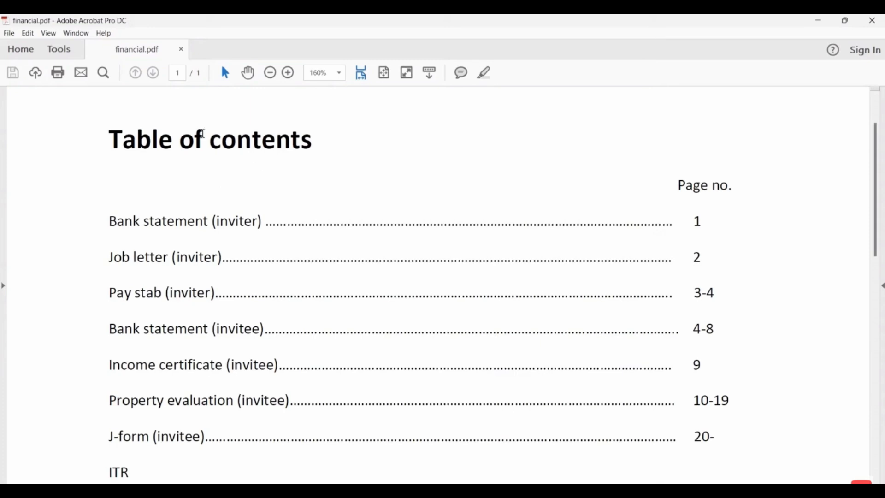
- Read the table of contents in financial.pdf, covering the inviter's and invitee's financial documents and other income sources
scroll(249, 225, down, 2)
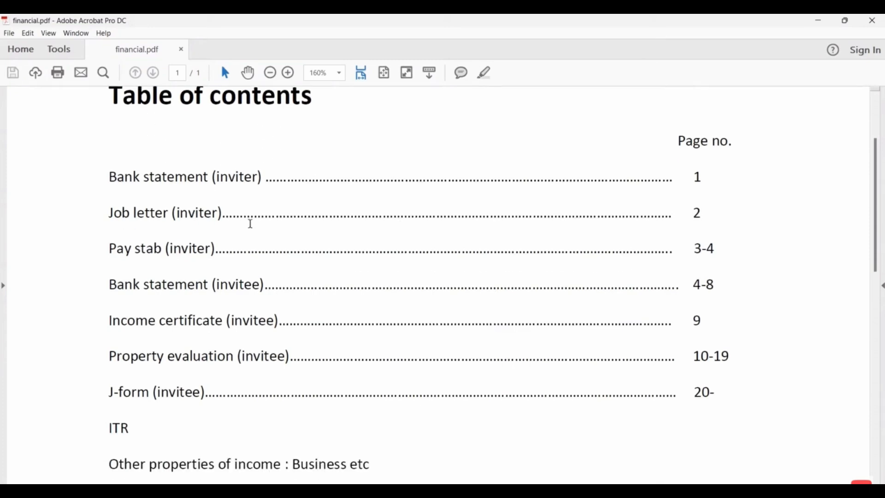
scroll(405, 295, down, 10)
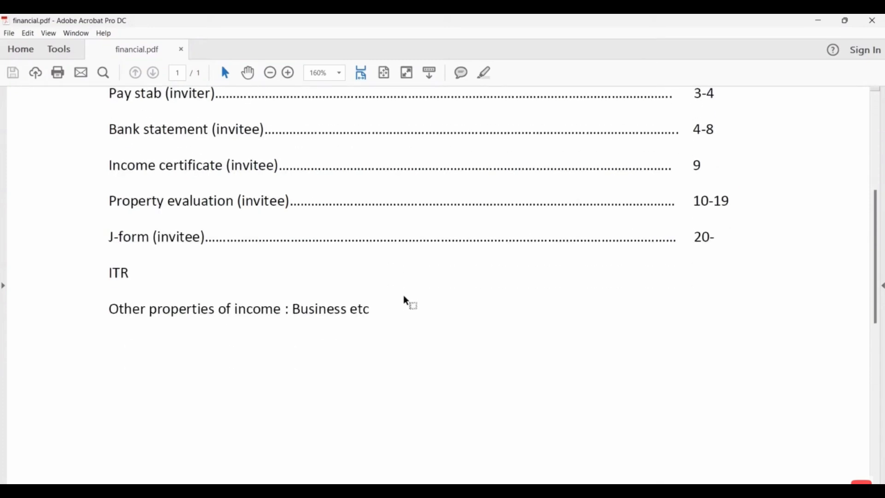
scroll(404, 297, down, 5)
scroll(403, 249, up, 15)
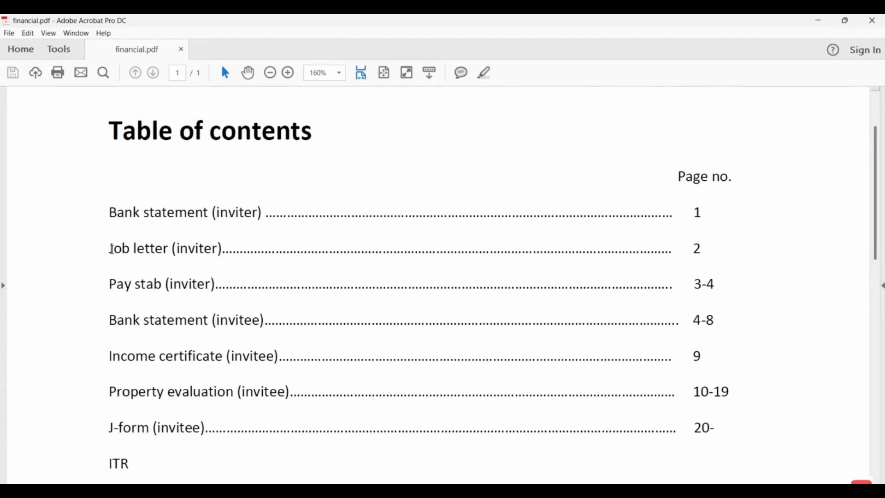
scroll(116, 240, down, 1)
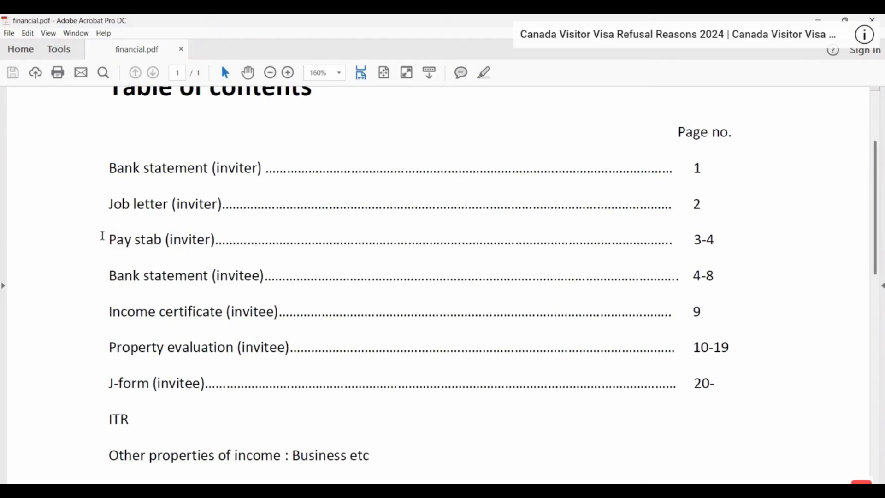
scroll(199, 240, down, 1)
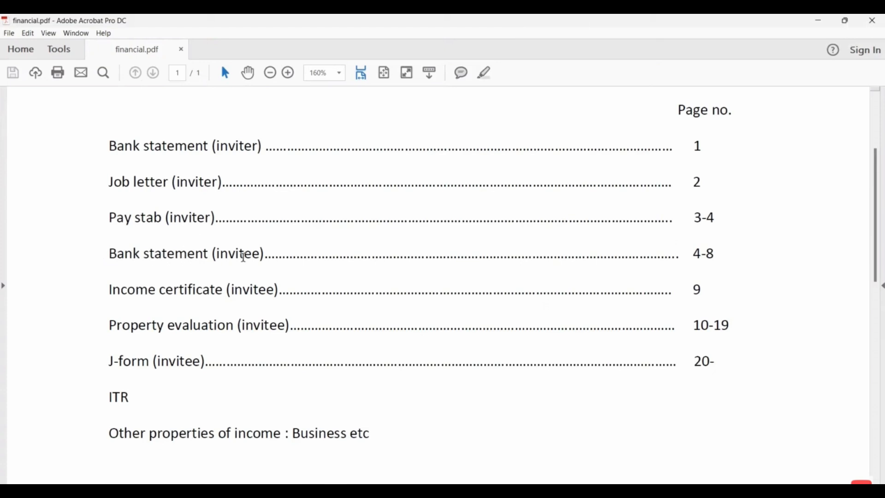
scroll(105, 301, down, 1)
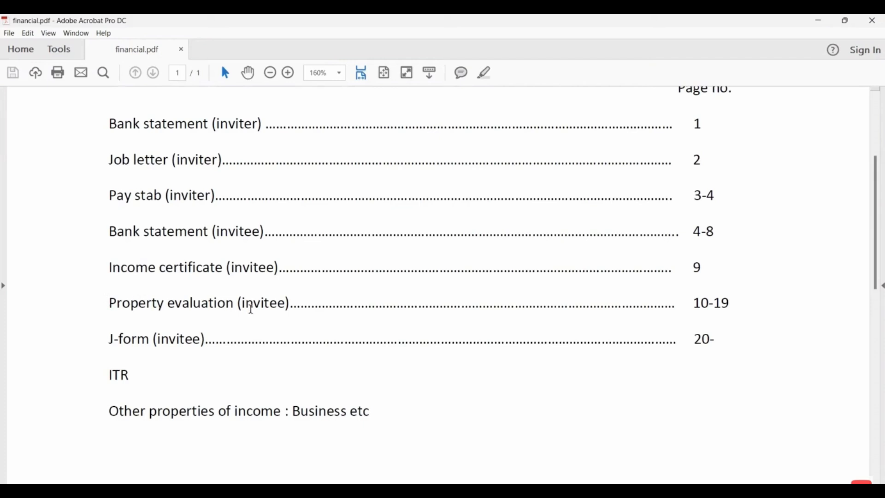
scroll(252, 308, down, 1)
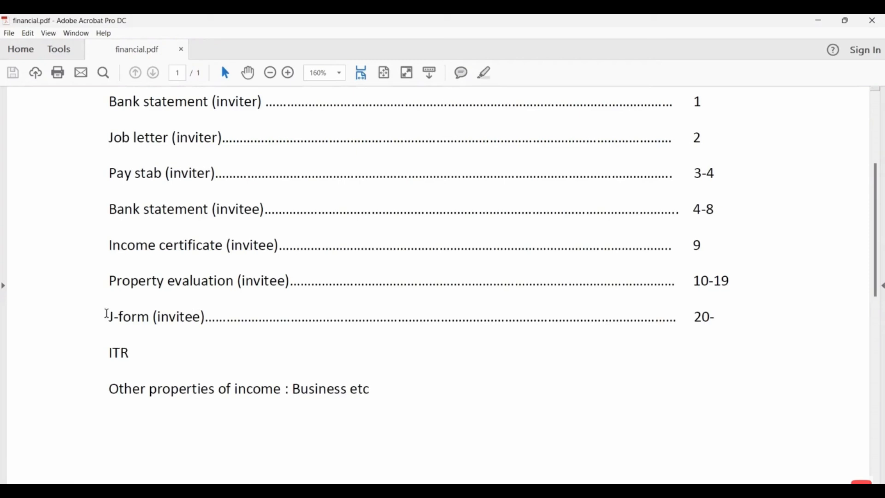
scroll(107, 315, down, 3)
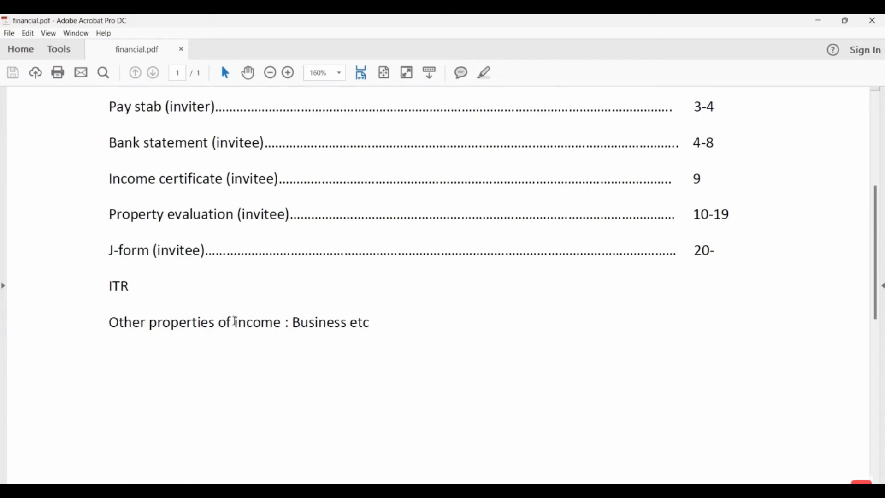
scroll(288, 325, up, 2)
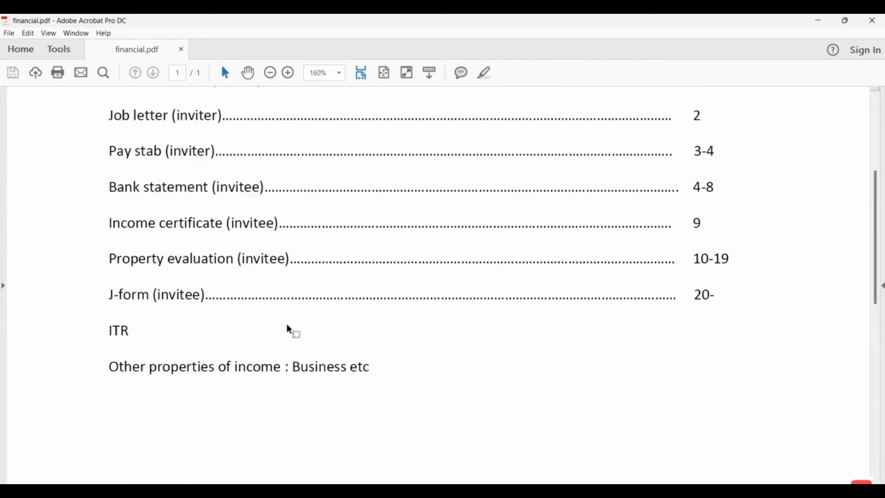
scroll(289, 330, up, 4)
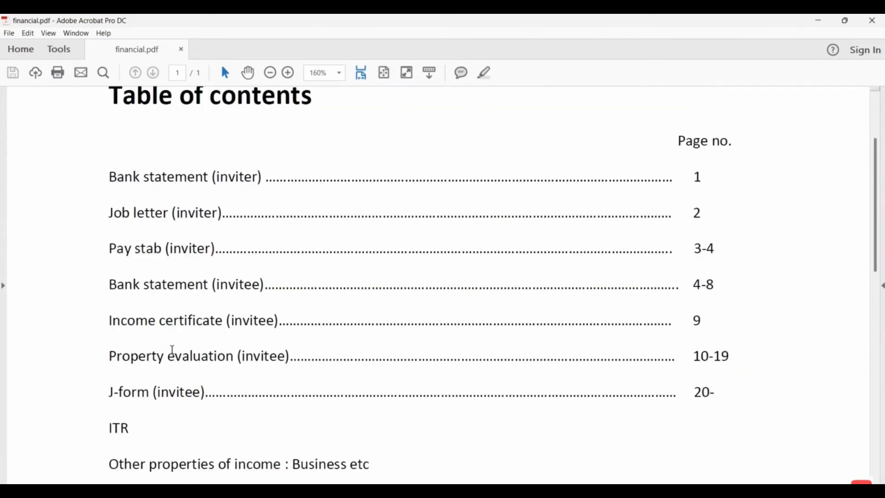
scroll(172, 351, down, 2)
- Switch to imm5476e.pdf and read the applicant information, the representative's full name and the uncompensated representative options on its first page
scroll(192, 387, down, 5)
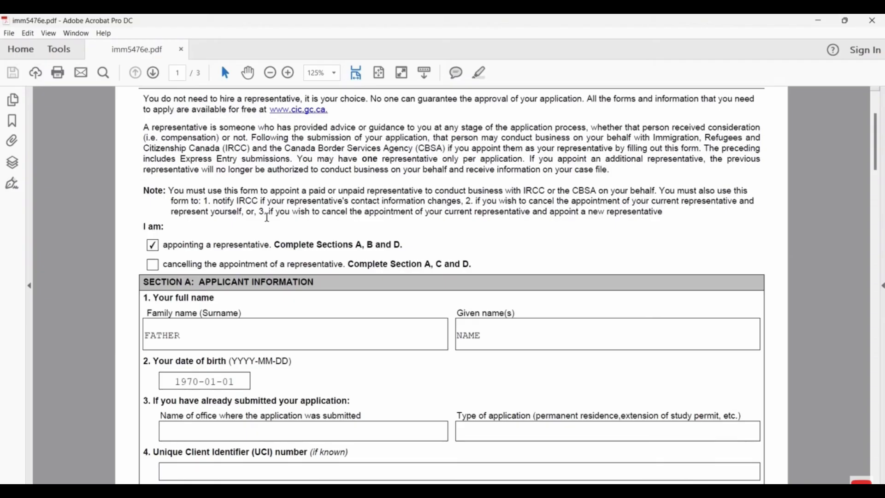
scroll(267, 216, down, 1)
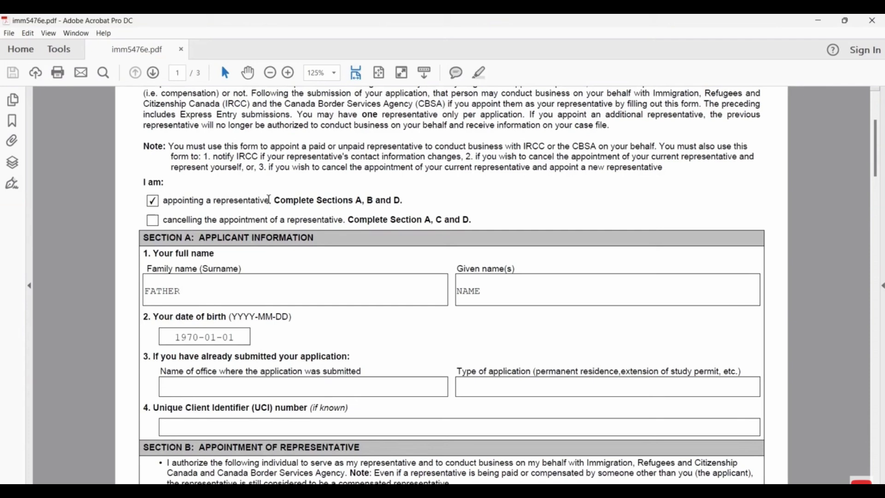
scroll(270, 199, down, 1)
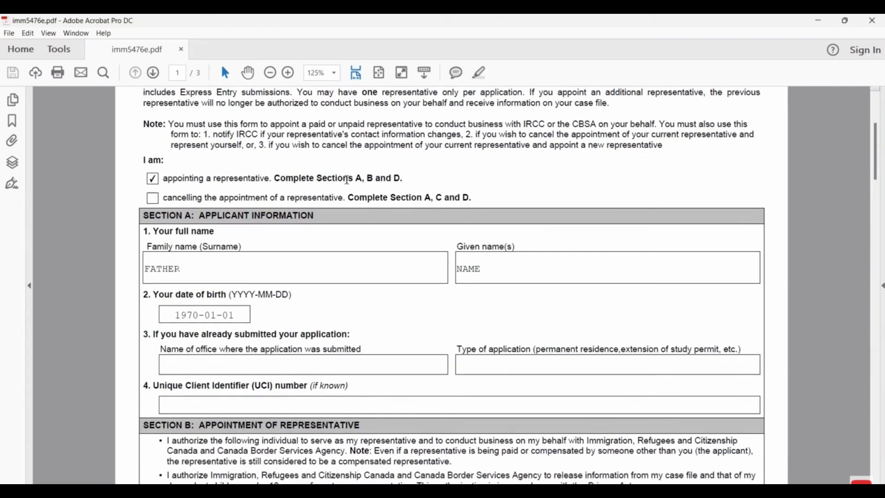
scroll(416, 183, down, 1)
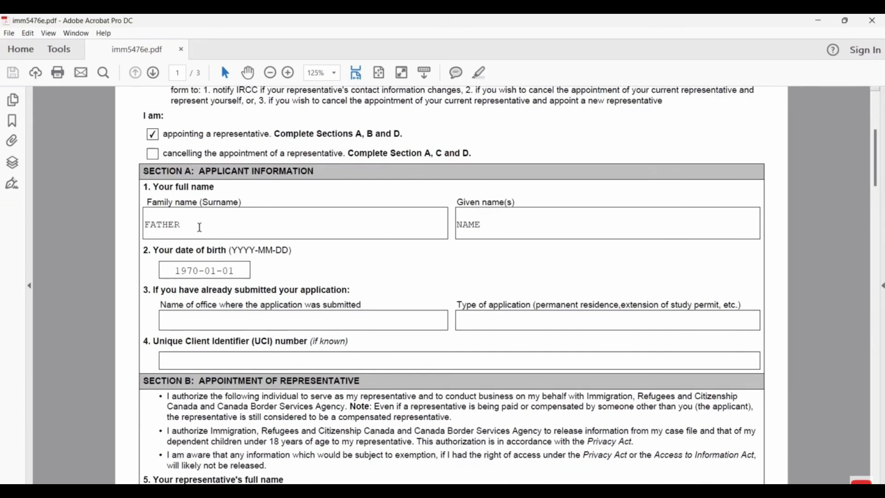
scroll(394, 263, down, 1)
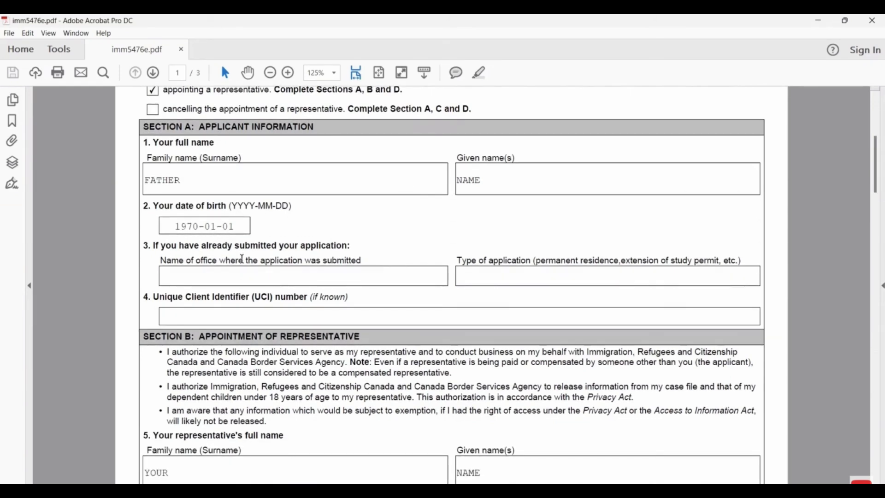
scroll(242, 258, down, 2)
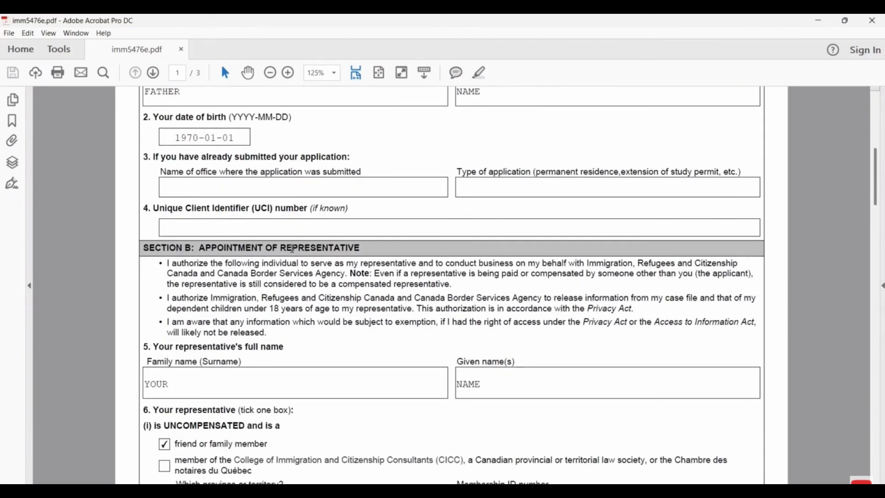
scroll(199, 344, down, 1)
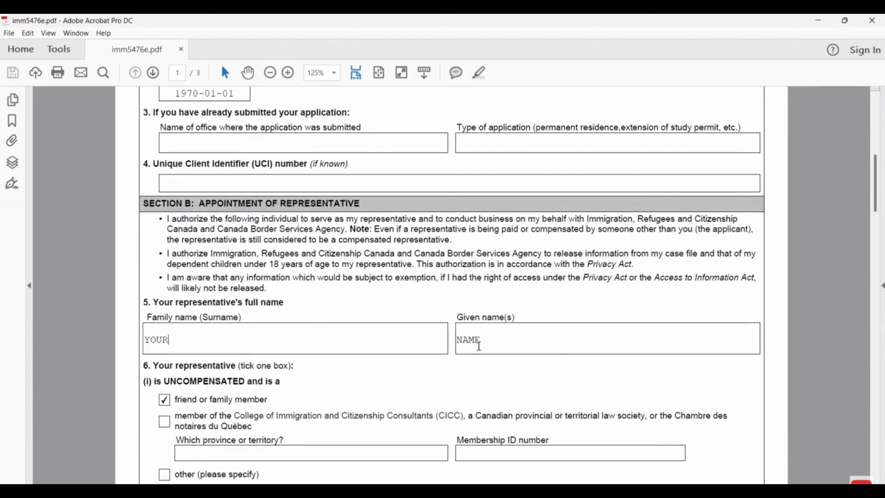
scroll(359, 401, down, 2)
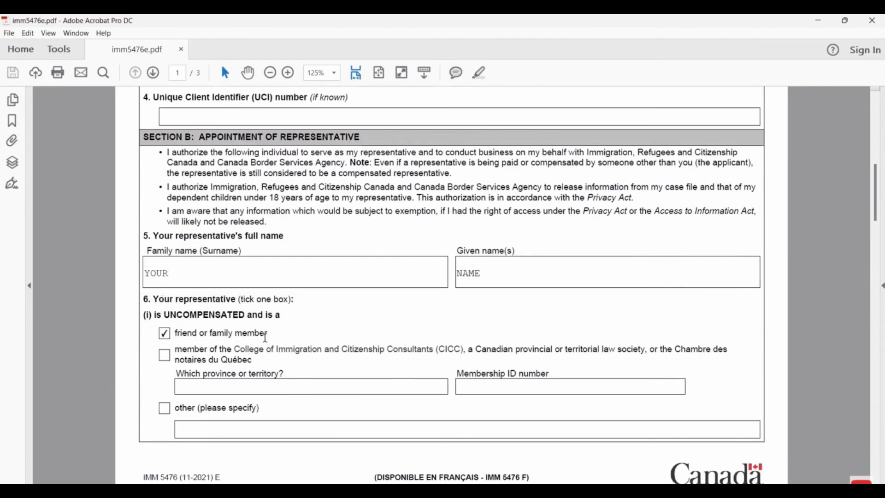
scroll(312, 361, down, 5)
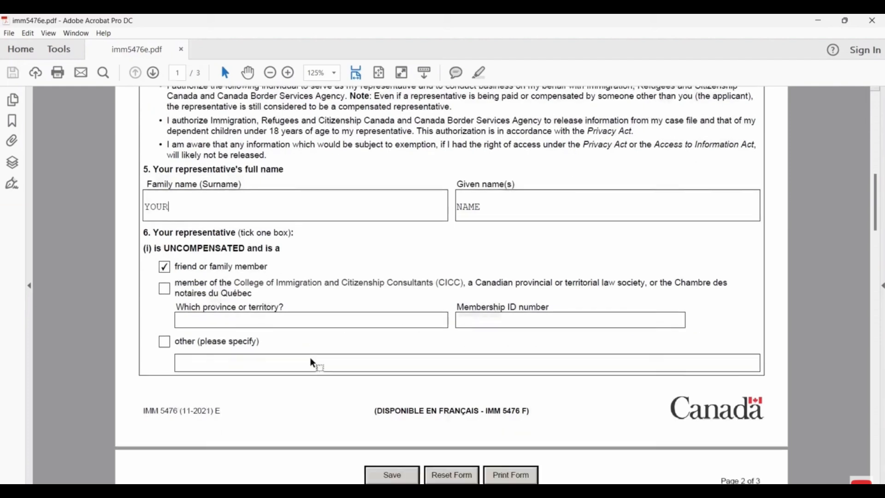
- Read the compensated representative options and the representative's mailing address, telephone and e-mail fields on page 2 of imm5476e.pdf
scroll(312, 358, down, 1)
scroll(312, 359, up, 1)
scroll(276, 369, down, 4)
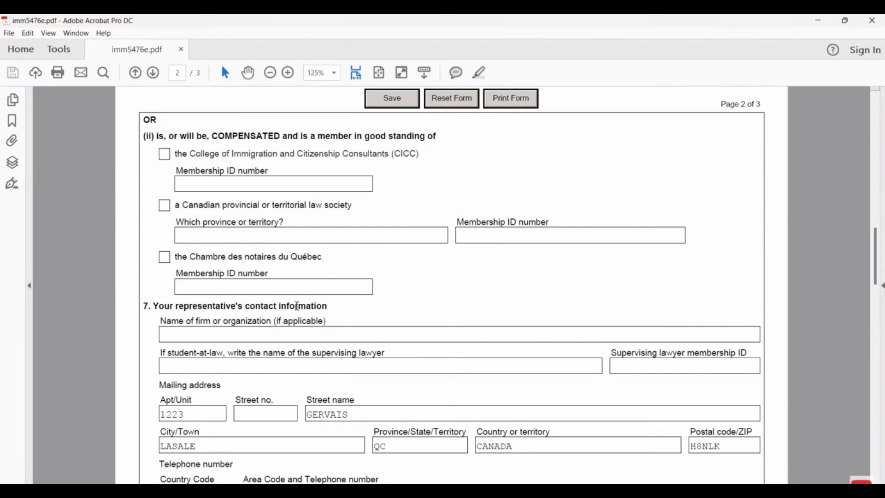
scroll(295, 305, down, 1)
scroll(174, 369, down, 1)
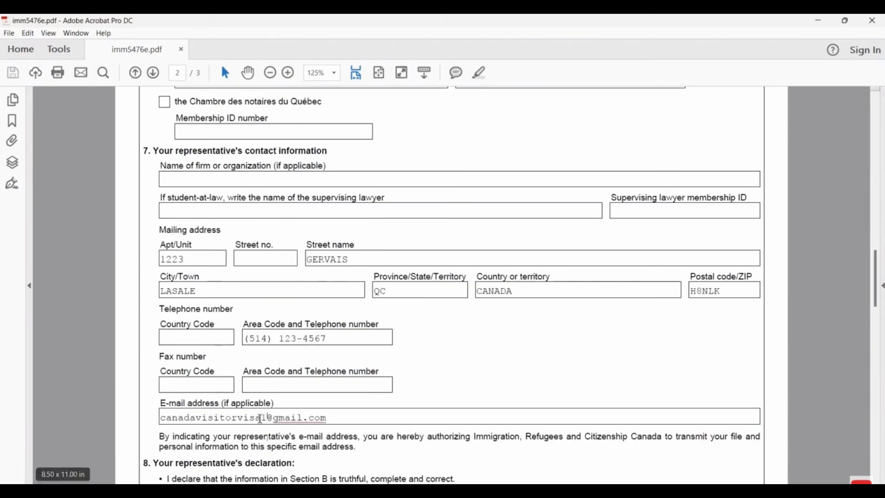
key(XF86AudioRaiseVolume)
scroll(216, 393, down, 1)
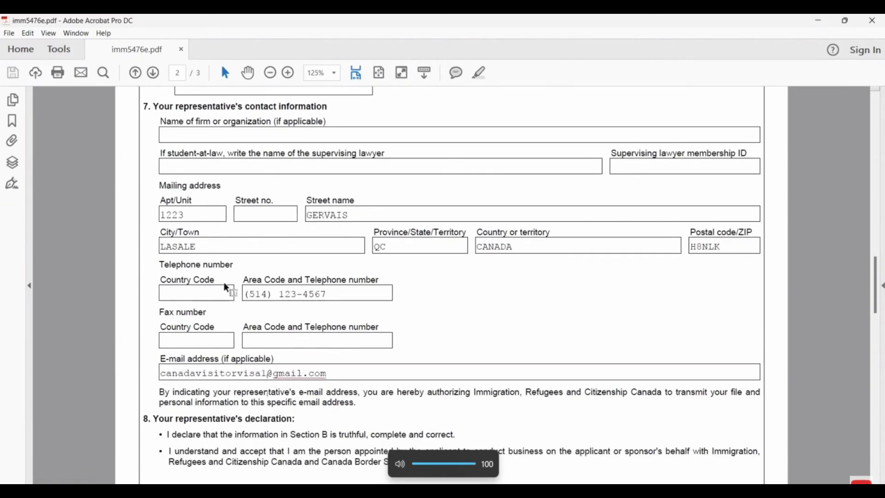
- Read the representative's declaration and the Section D signature fields of imm5476e.pdf, and close the form
scroll(233, 367, down, 3)
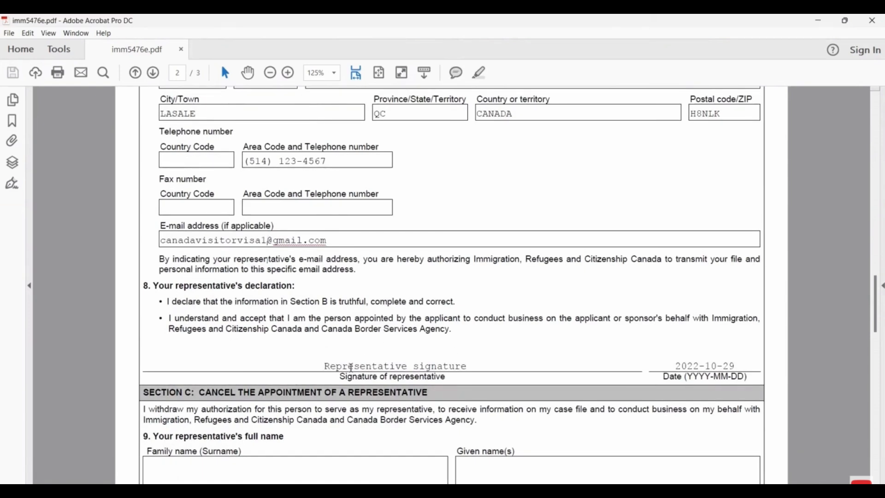
scroll(598, 362, down, 2)
scroll(600, 365, down, 1)
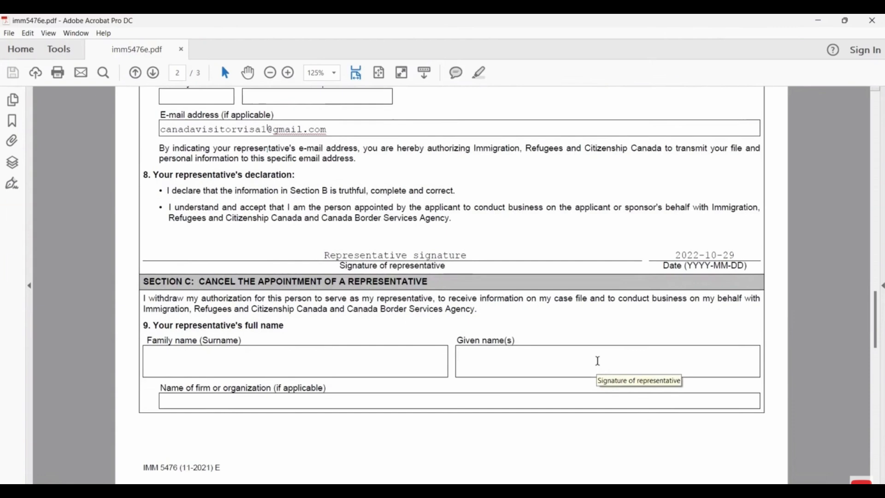
scroll(416, 396, down, 2)
scroll(415, 397, down, 5)
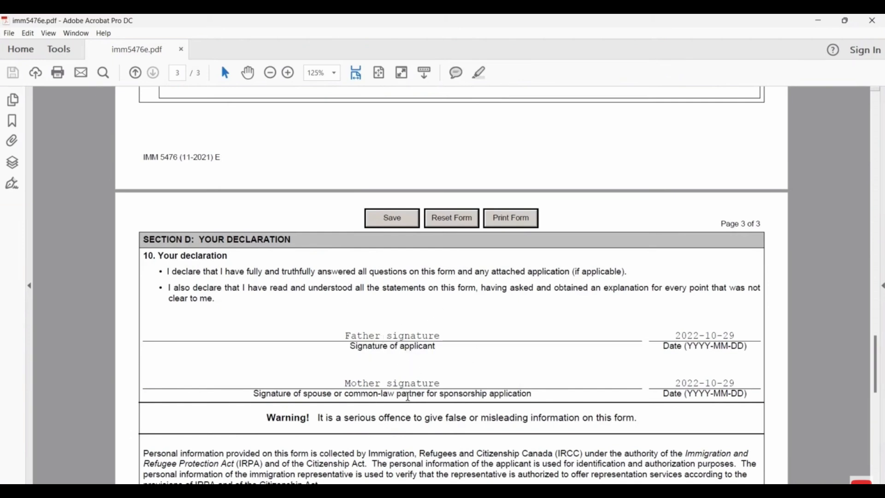
scroll(408, 396, down, 2)
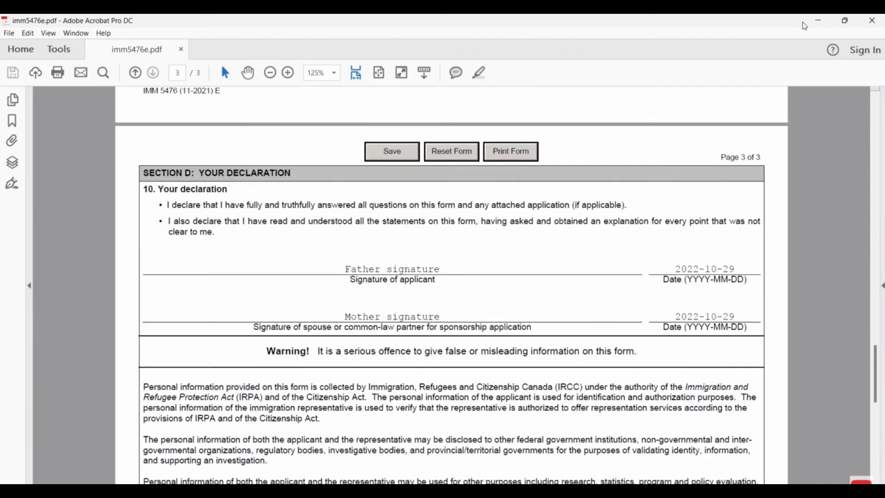
click(872, 23)
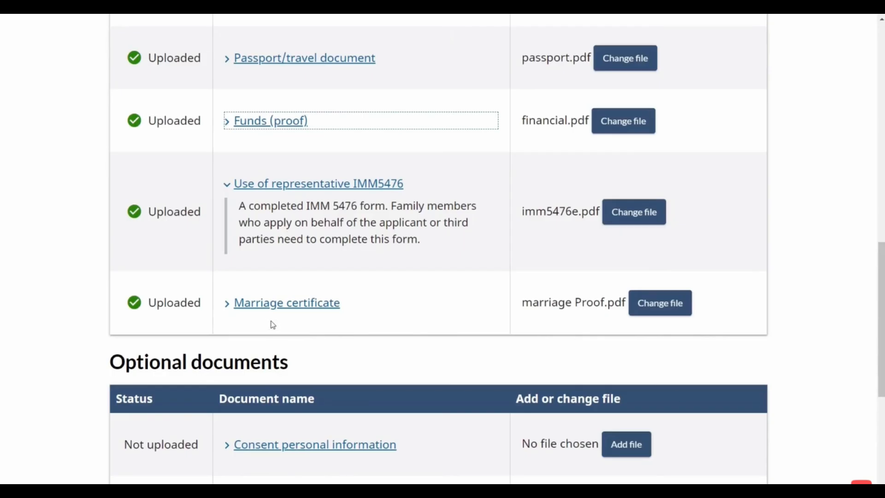
- Expand the Marriage certificate entry and read the requirements for marriages inside and outside Canada
click(233, 302)
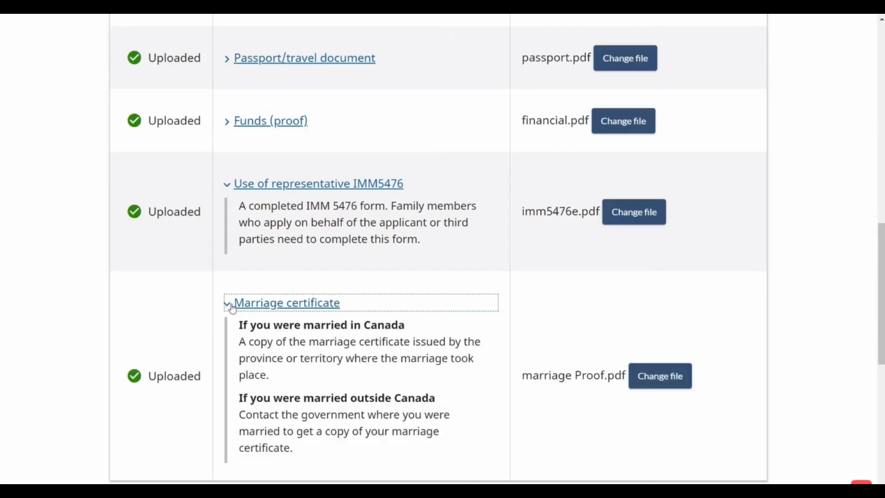
scroll(233, 308, down, 1)
scroll(233, 309, down, 1)
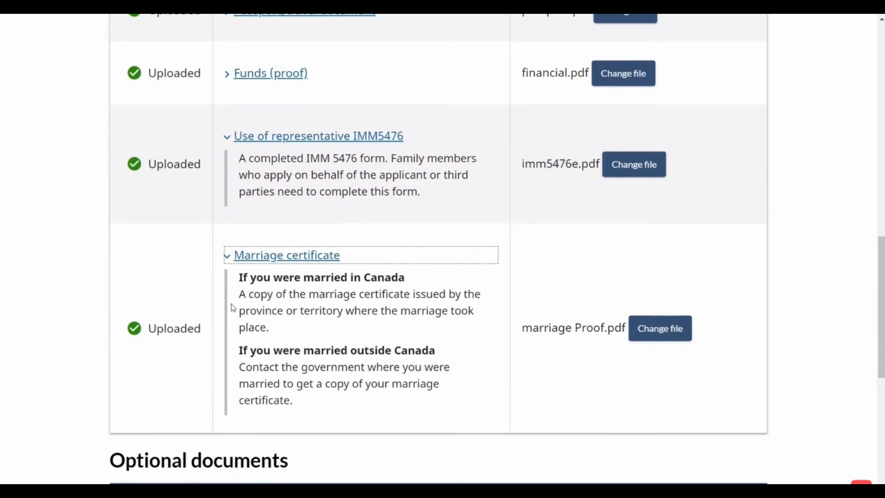
scroll(233, 308, up, 1)
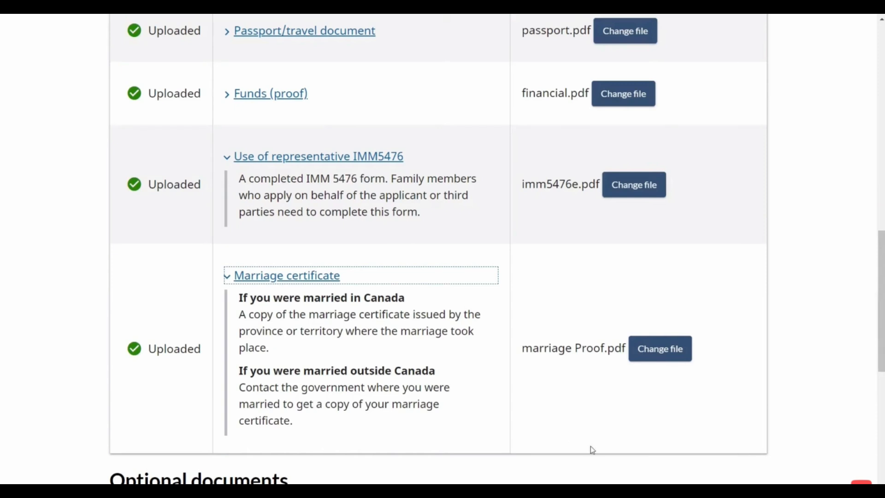
scroll(695, 347, down, 1)
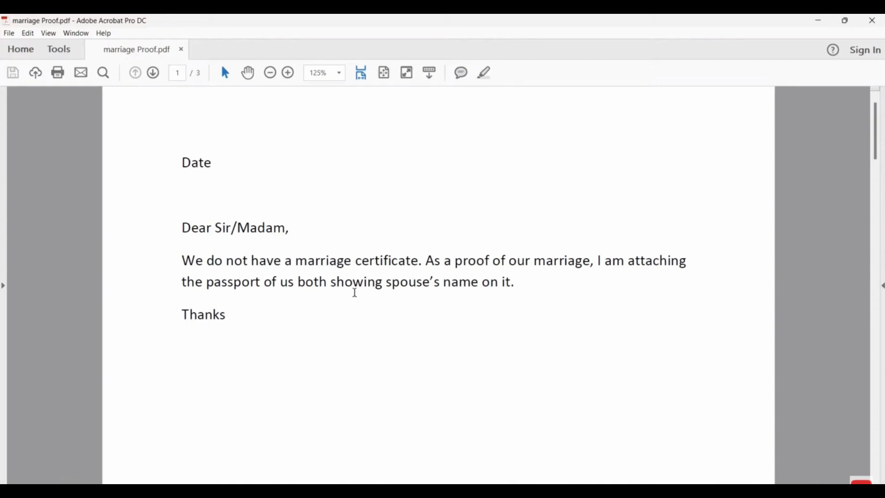
- Read the explanation letter in marriage Proof.pdf and examine the attached passport pages for the spouse's name
scroll(458, 290, down, 5)
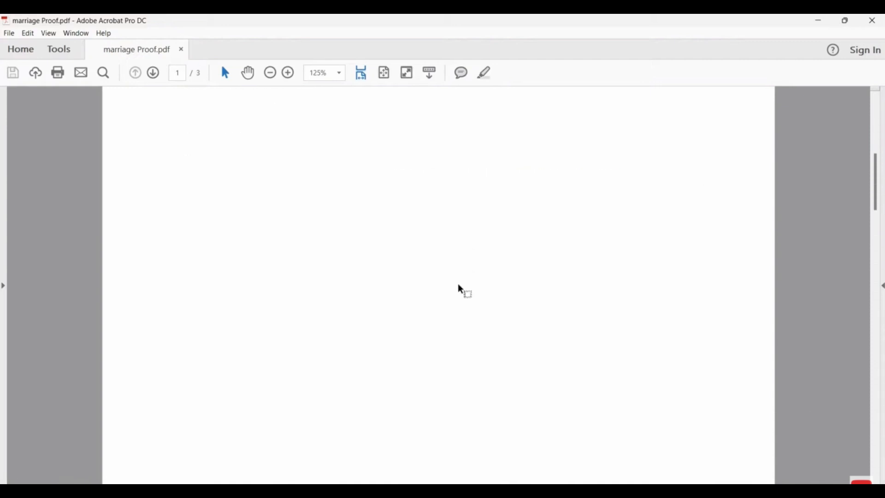
scroll(458, 284, down, 10)
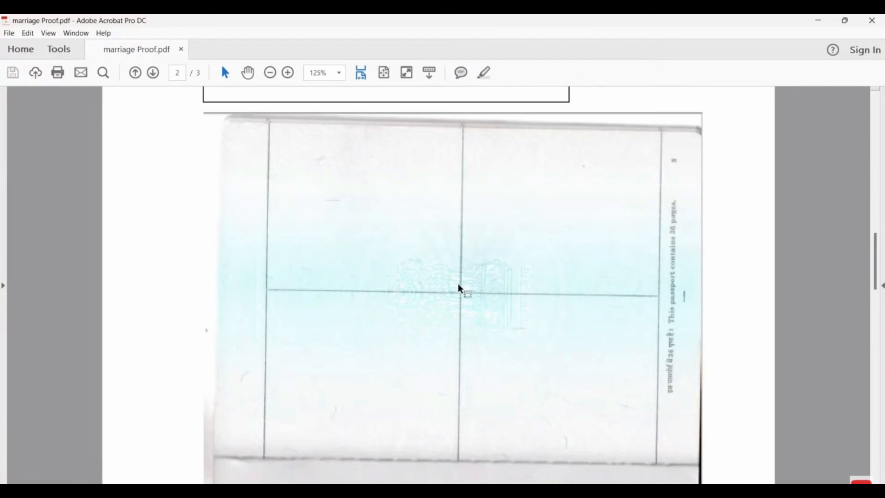
ctrl+scroll(460, 289, down, 2)
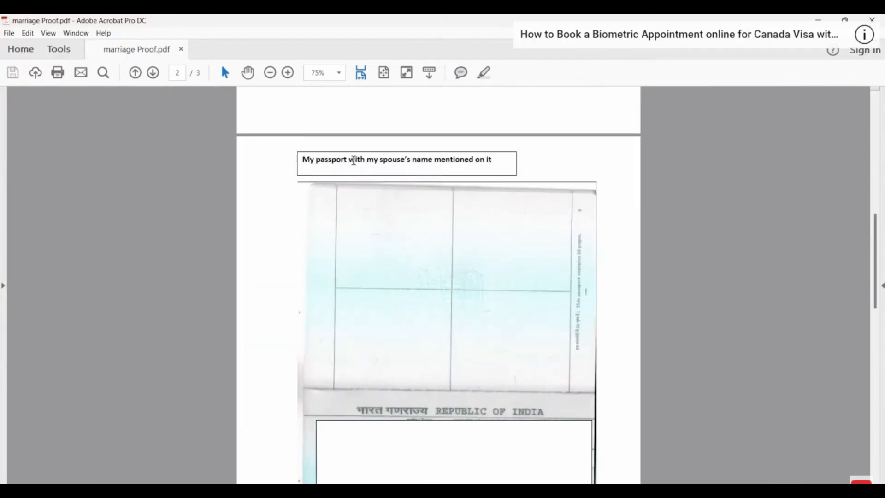
scroll(461, 161, down, 3)
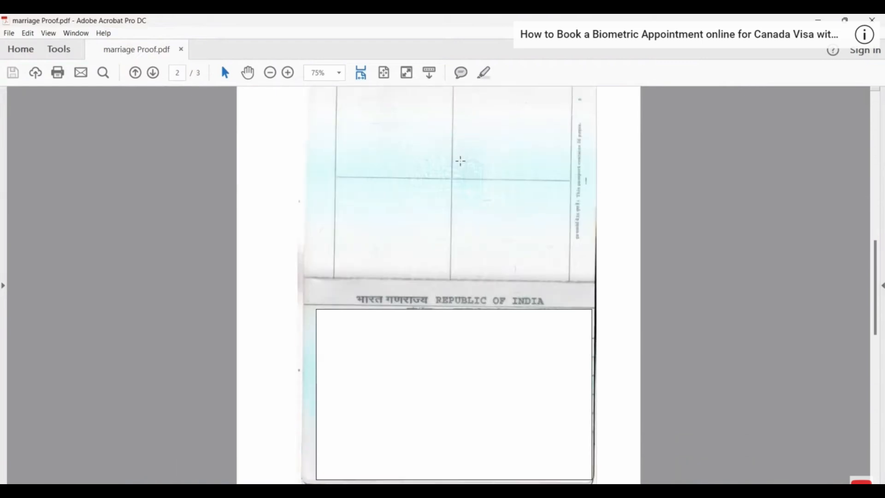
scroll(378, 253, down, 2)
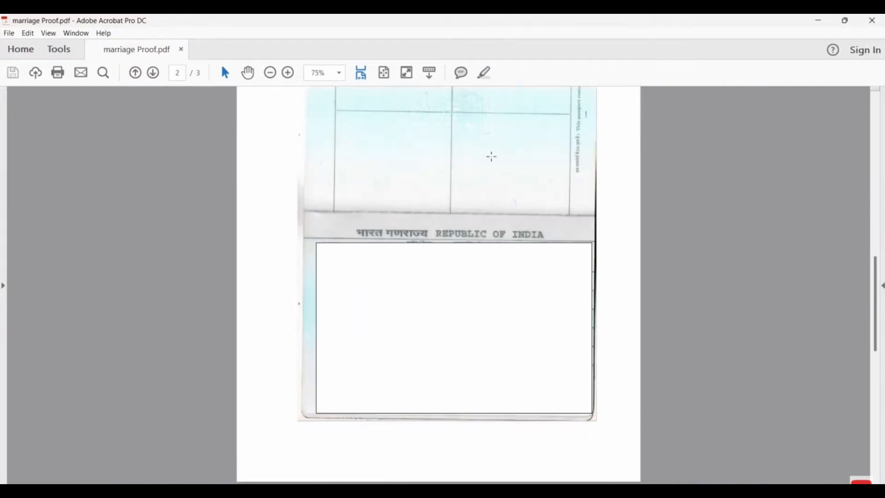
scroll(390, 267, down, 15)
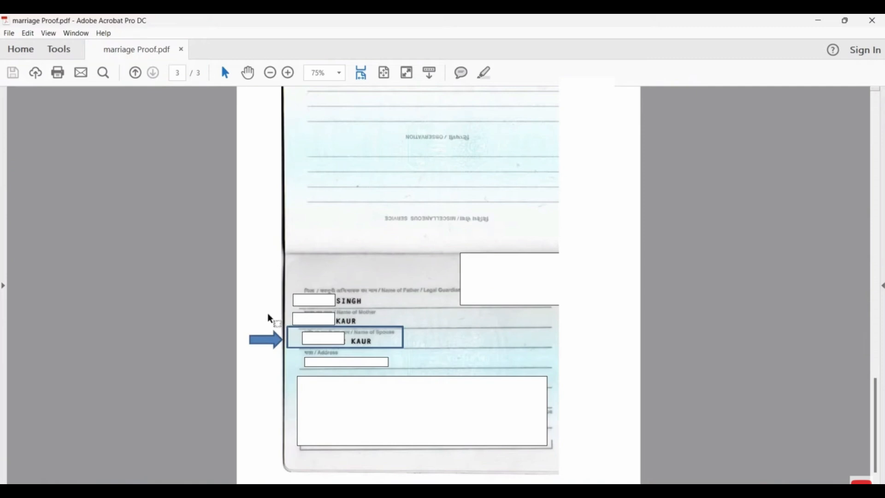
scroll(308, 340, down, 1)
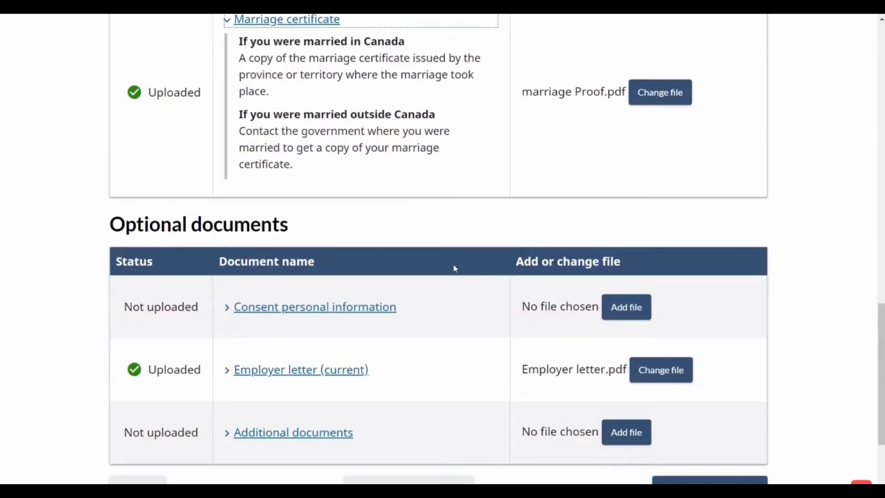
- Review the Optional documents table, checking the Consent personal information and Employer letter (current) entries
scroll(453, 263, down, 3)
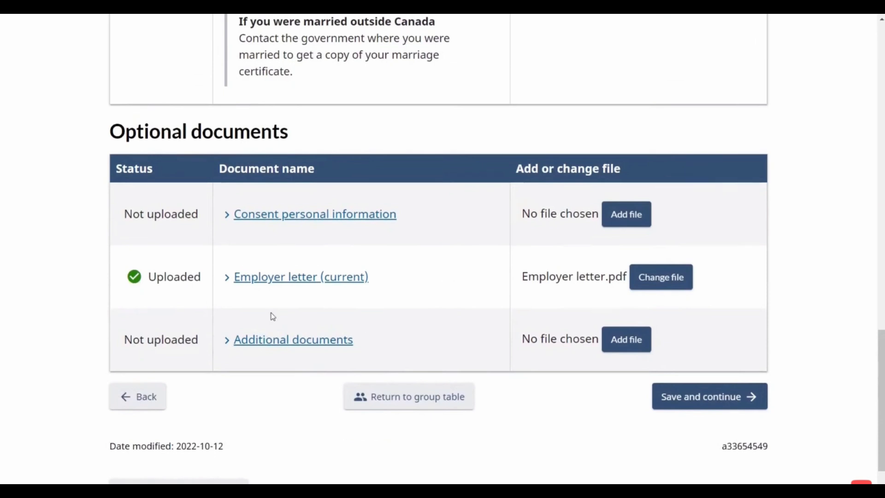
click(245, 211)
click(301, 278)
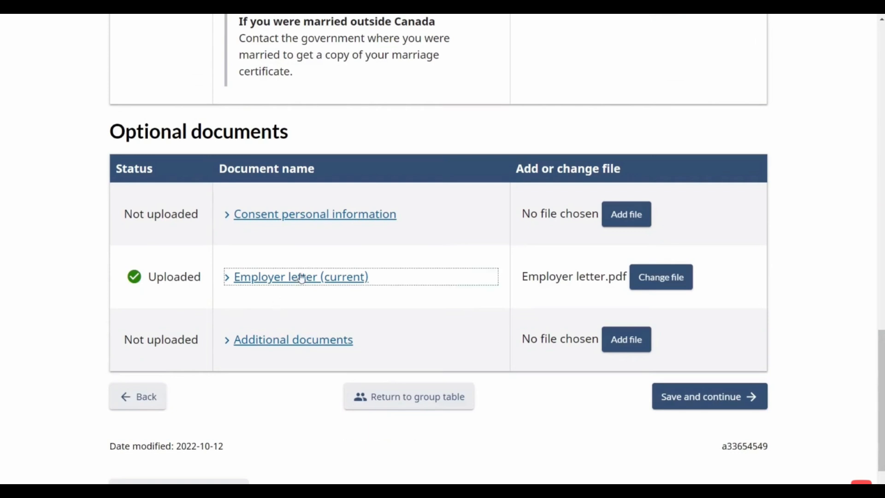
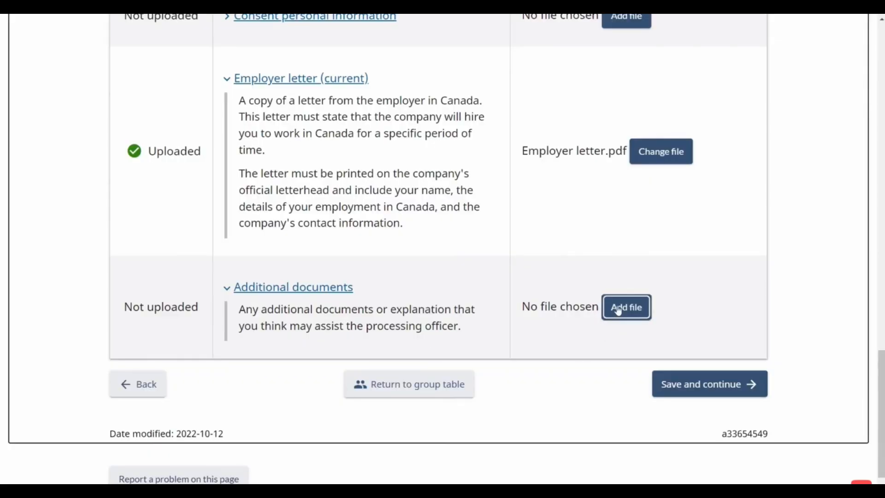
- Save the supporting documents, continue to Consent and declaration, and answer Yes to being contacted by CIC in the future
click(680, 391)
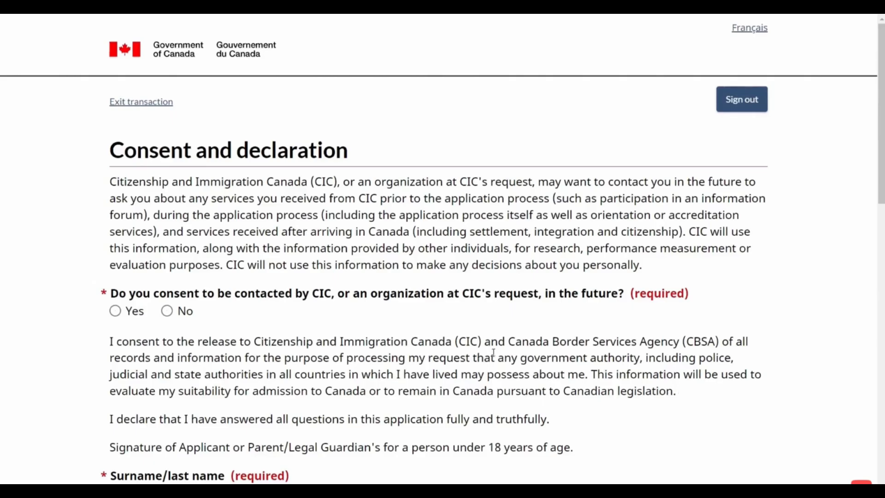
scroll(494, 353, down, 1)
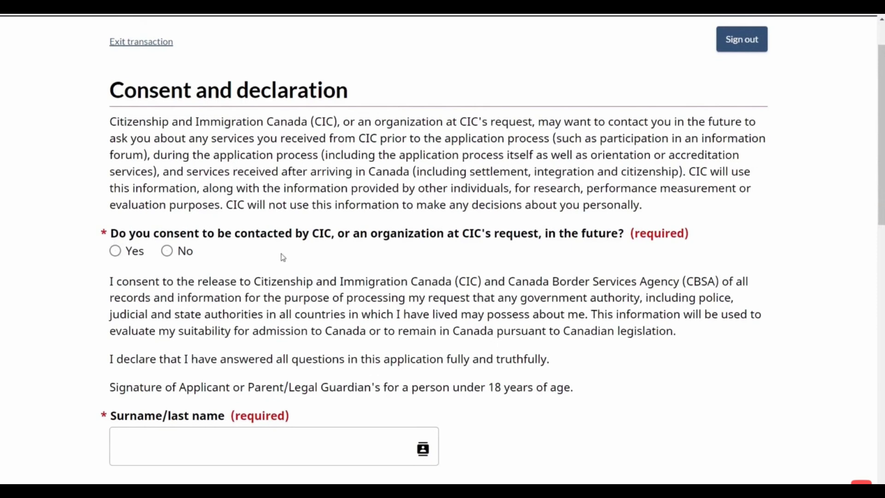
scroll(240, 244, down, 1)
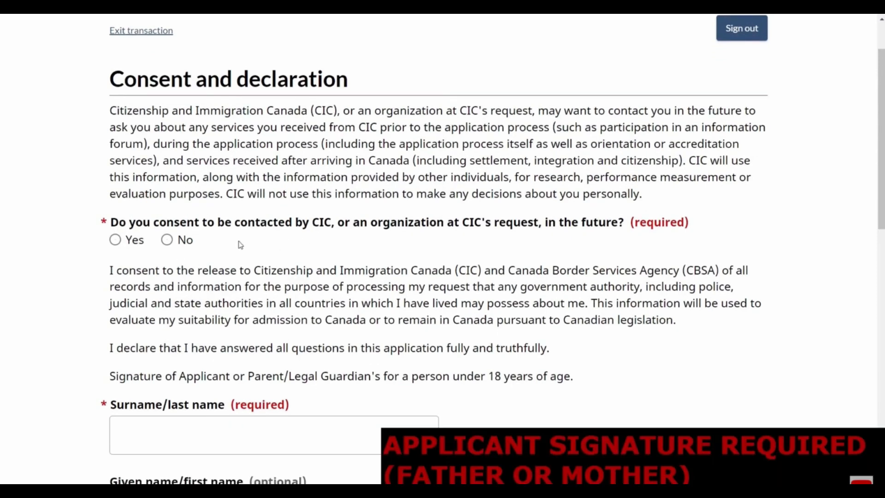
click(115, 240)
scroll(164, 298, down, 1)
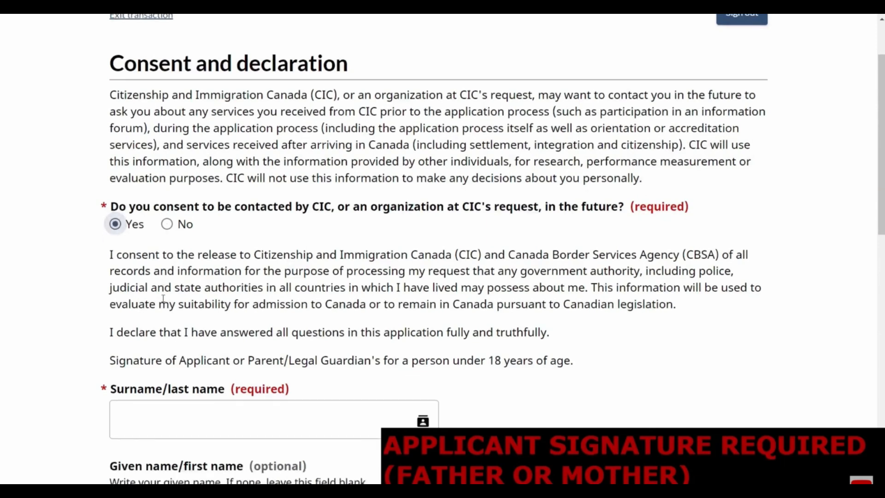
- Sign the declaration with the signatory's surname and given name, and save and continue past the privacy notice
scroll(163, 299, down, 3)
click(156, 351)
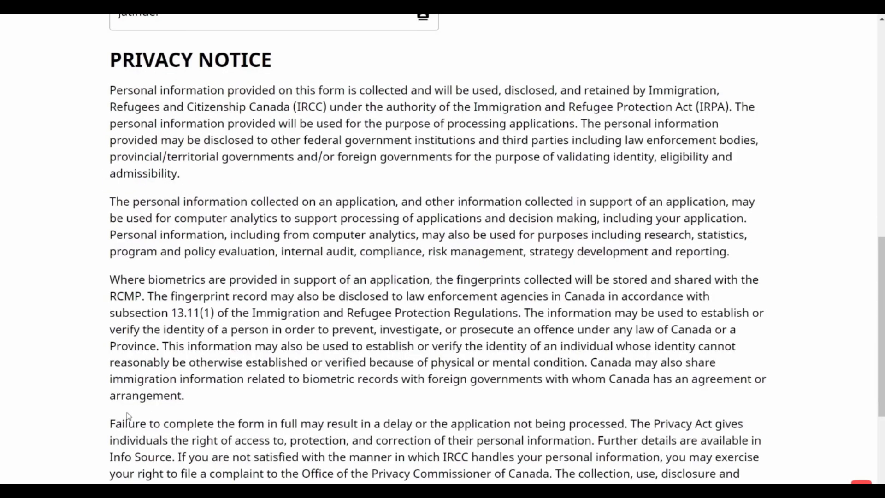
scroll(128, 416, down, 5)
click(696, 355)
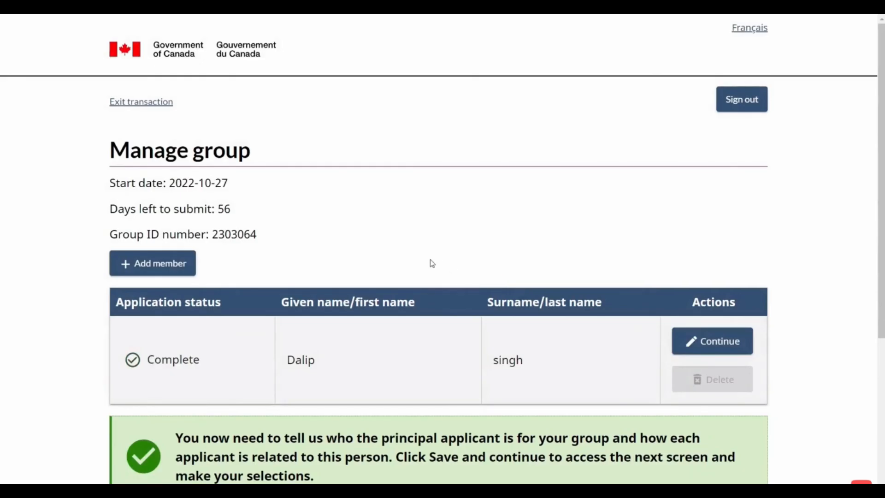
- Add a second member to the group and open the in-progress application to review its Purpose questions
scroll(432, 264, down, 2)
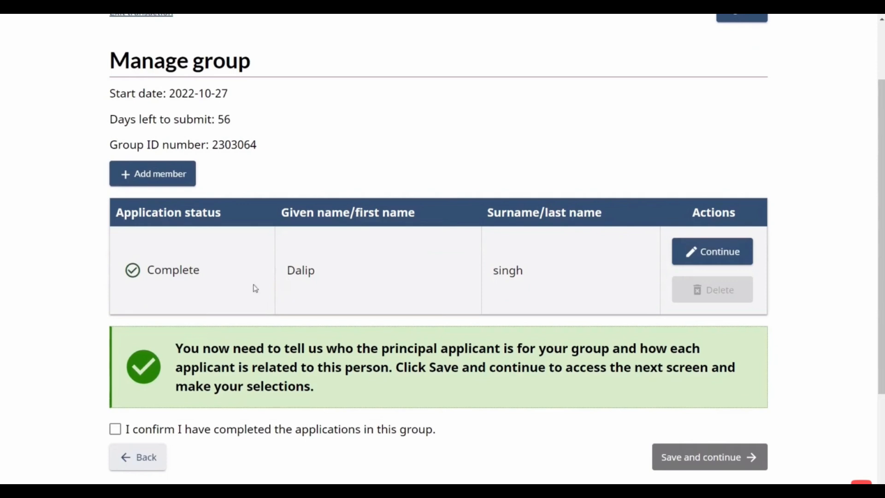
click(142, 176)
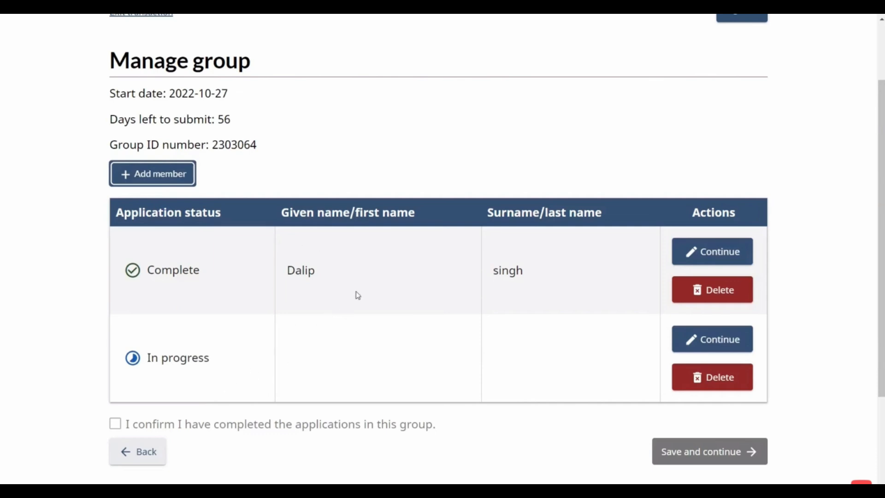
click(707, 341)
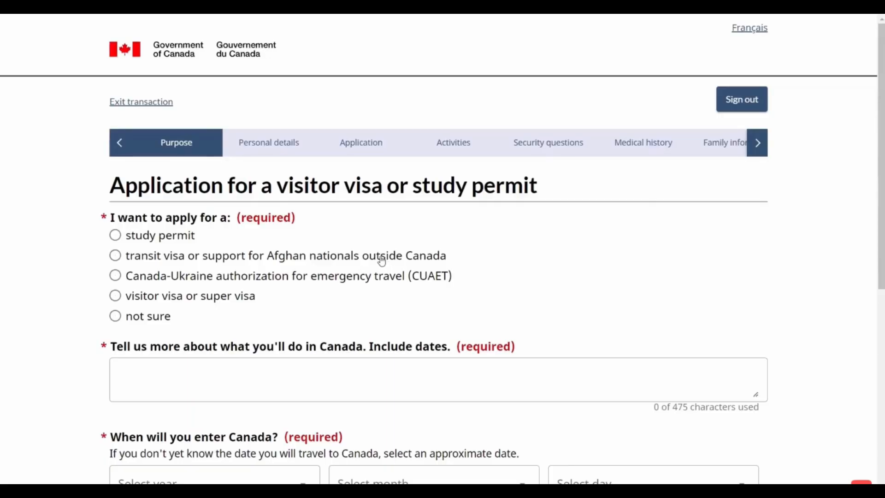
scroll(381, 258, down, 3)
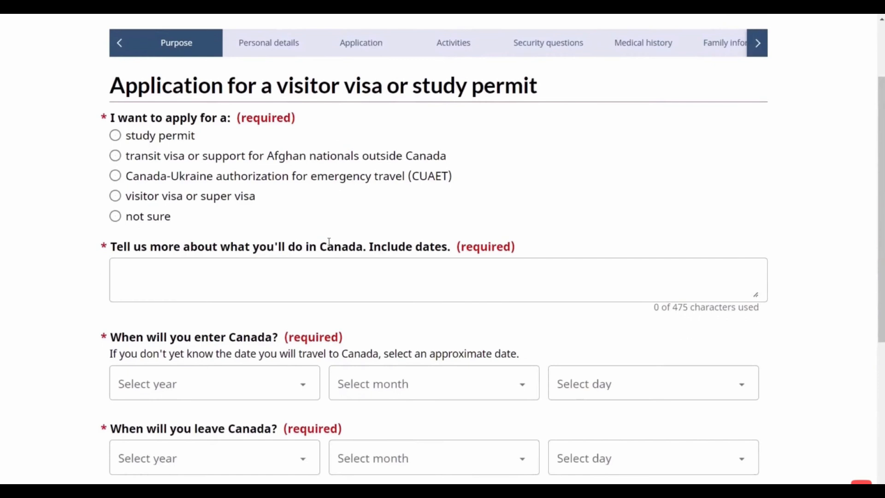
scroll(329, 242, down, 2)
scroll(318, 409, down, 5)
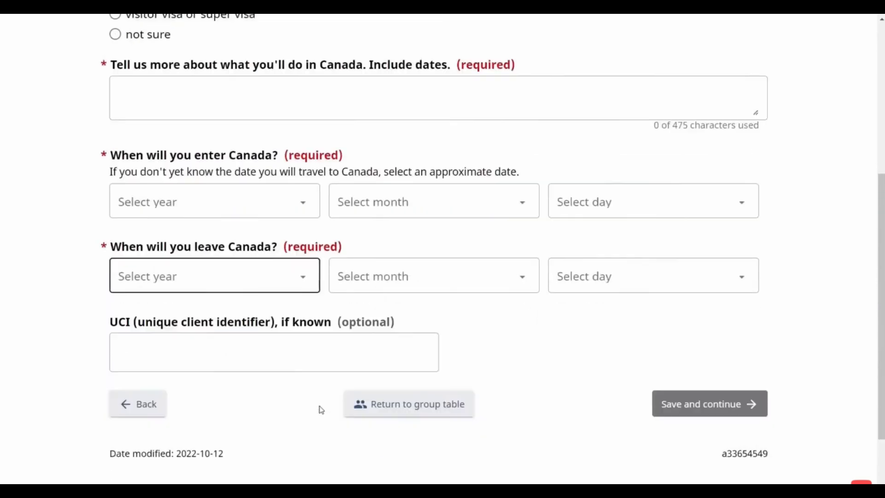
scroll(318, 409, up, 6)
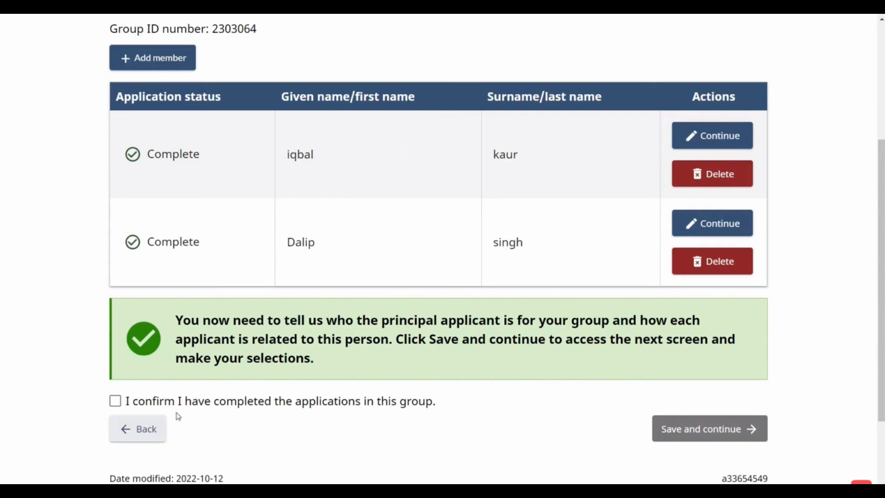
- Confirm that the group's applications are completed, and continue with the preselected second listed member as principal applicant
click(116, 400)
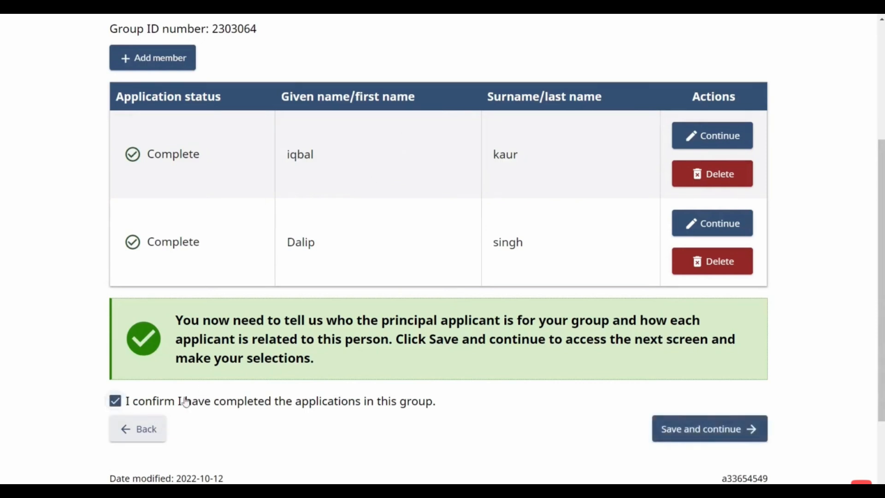
click(685, 441)
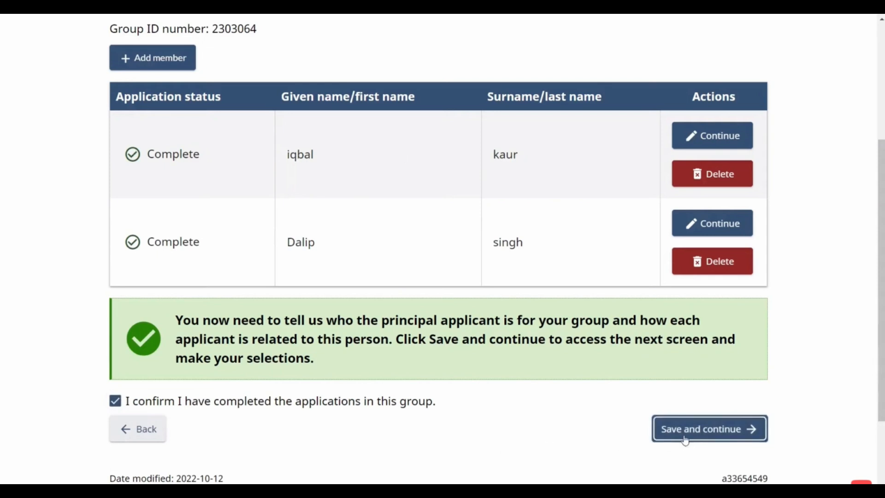
scroll(498, 307, down, 1)
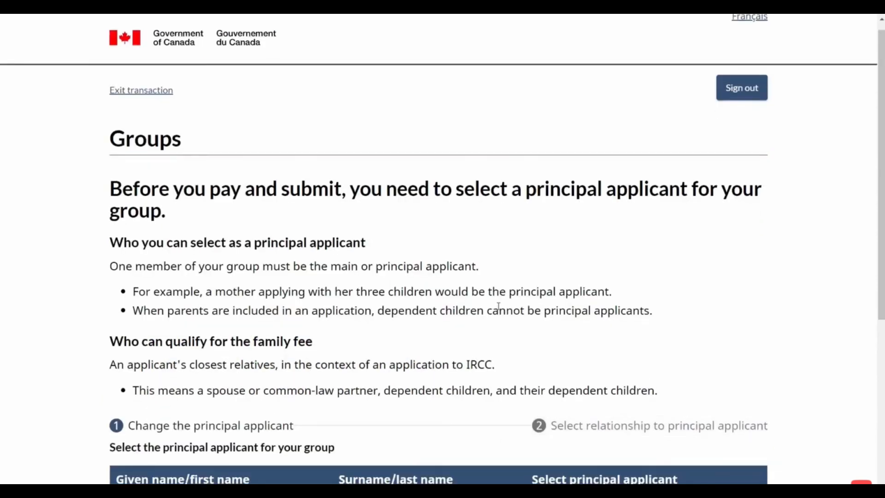
scroll(498, 306, down, 3)
scroll(416, 389, down, 2)
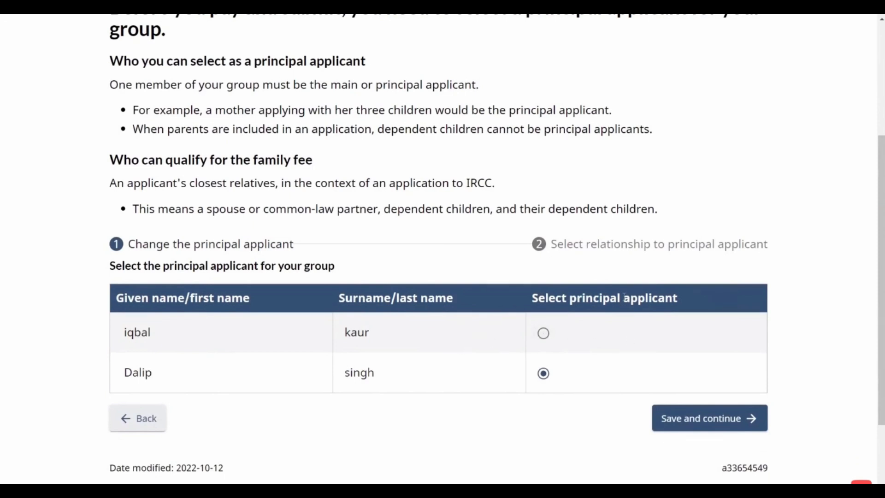
scroll(584, 332, down, 1)
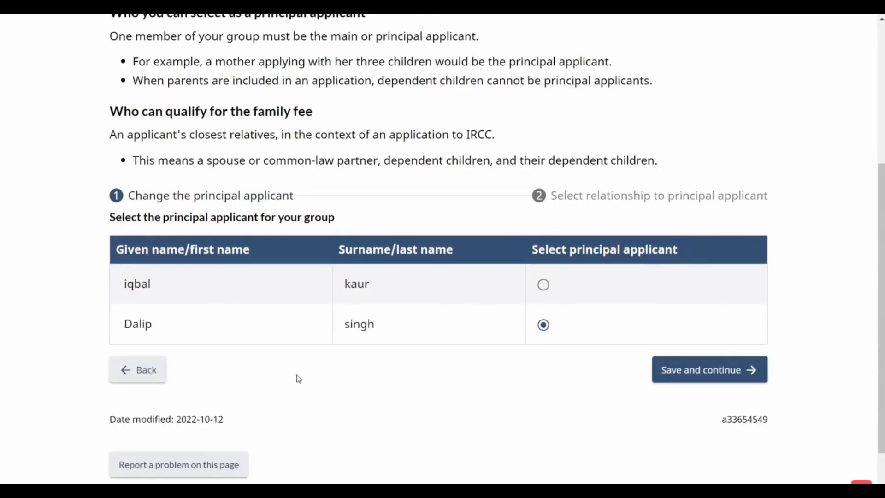
click(687, 370)
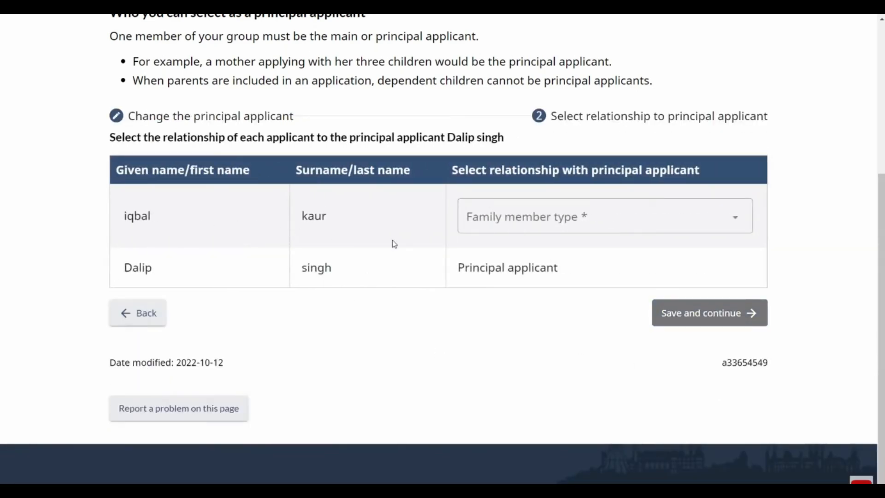
- Set the other member's relationship with the principal applicant to Spouse, and save and continue through the Fees page
click(509, 228)
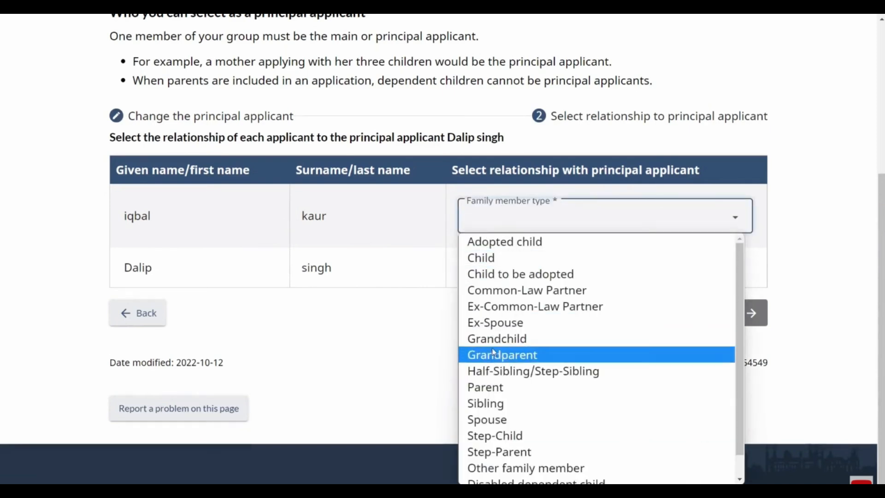
click(489, 420)
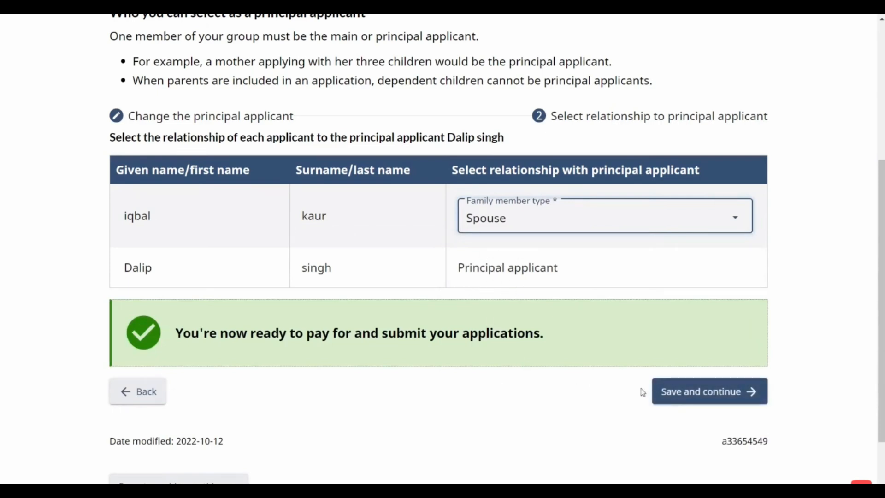
click(667, 399)
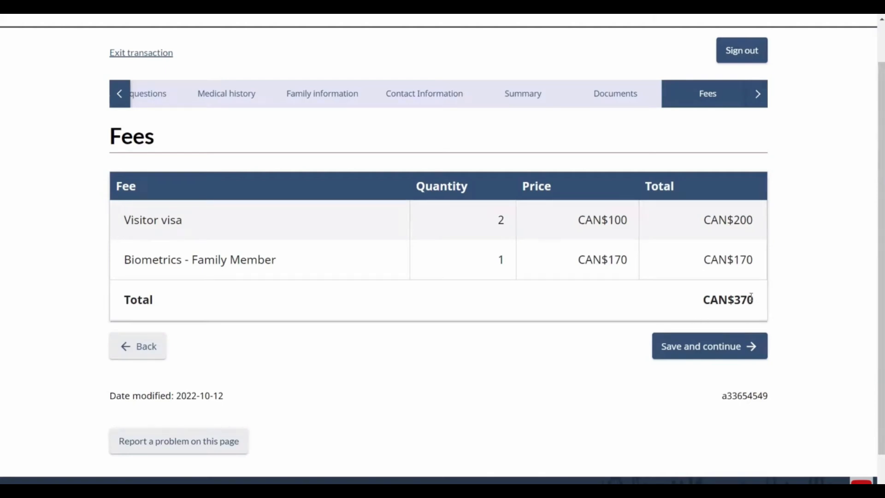
click(714, 344)
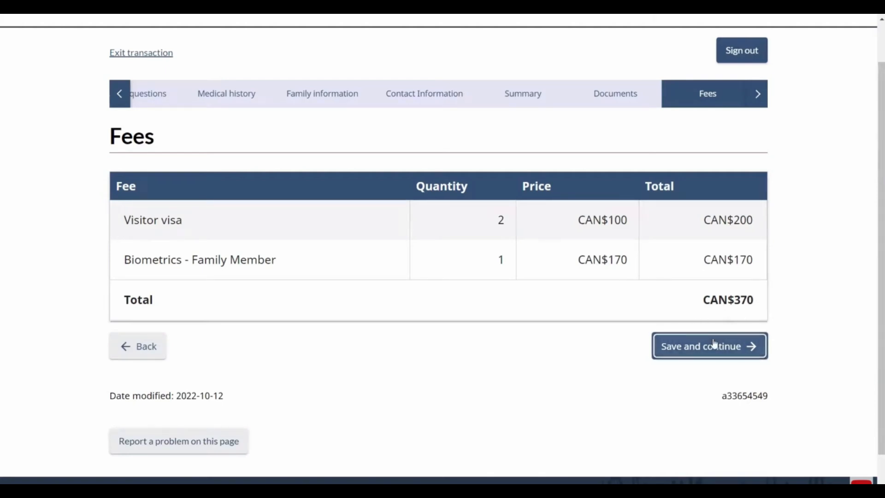